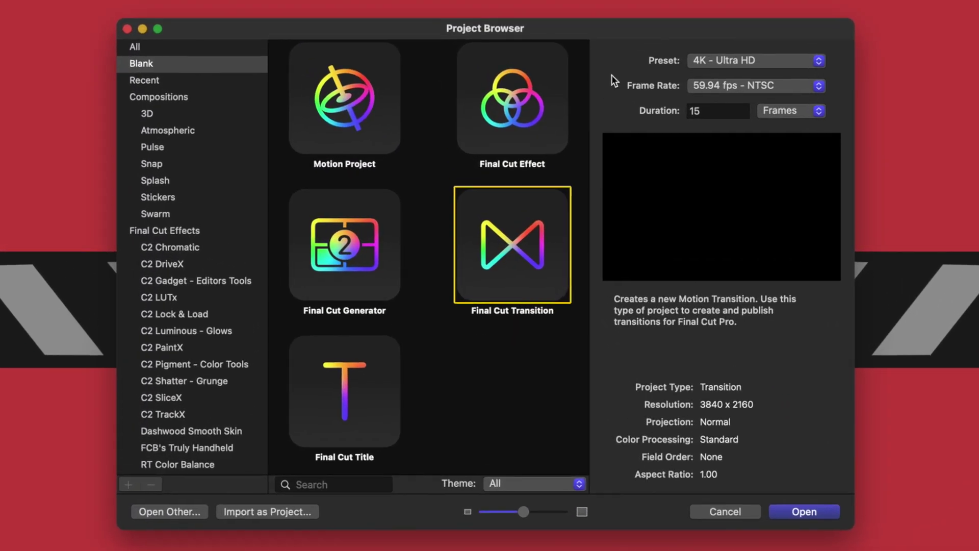
# Keep the 4K - Ultra HD preset, set 23.98 fps - NTSC, and keep a 15-frame duration
pyautogui.click(769, 63)
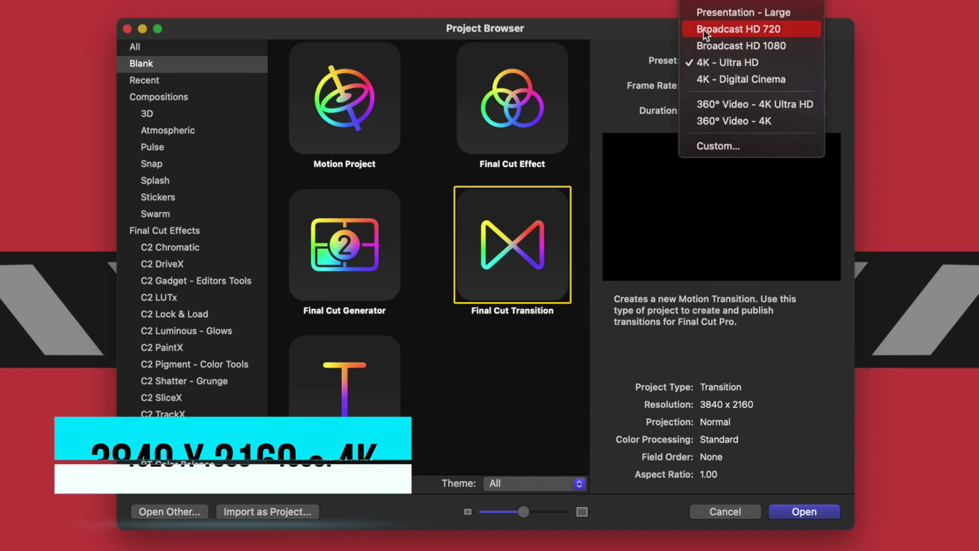
pyautogui.click(715, 66)
pyautogui.click(708, 80)
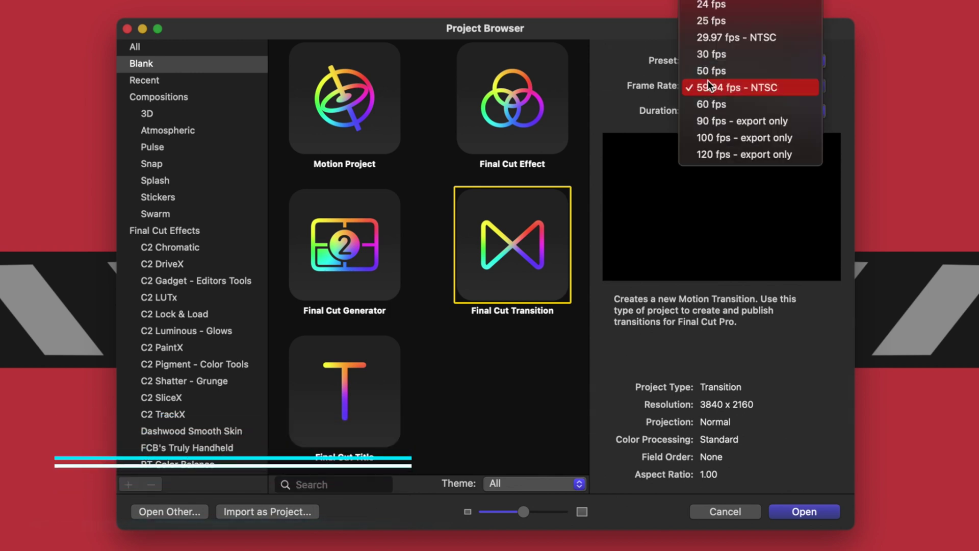
pyautogui.click(772, 5)
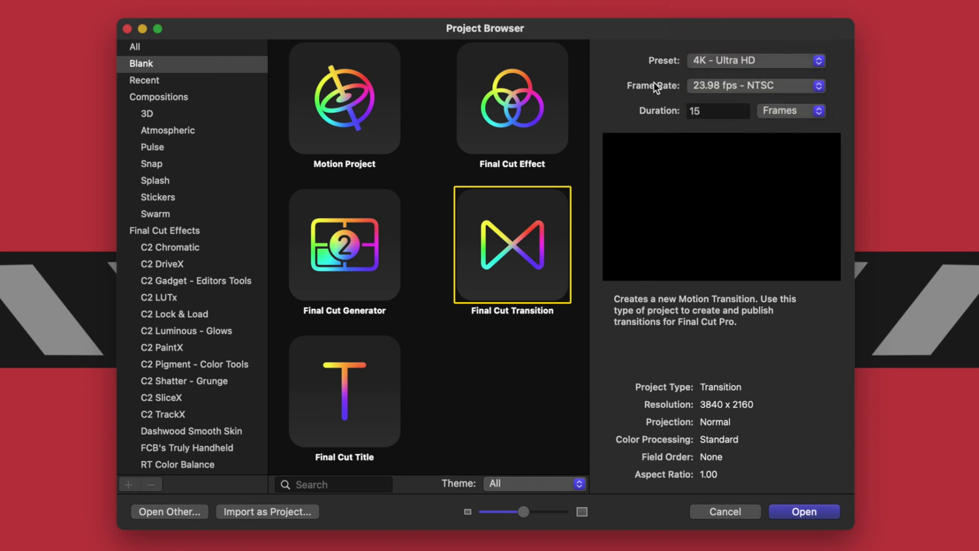
pyautogui.click(726, 108)
pyautogui.click(787, 116)
pyautogui.click(798, 109)
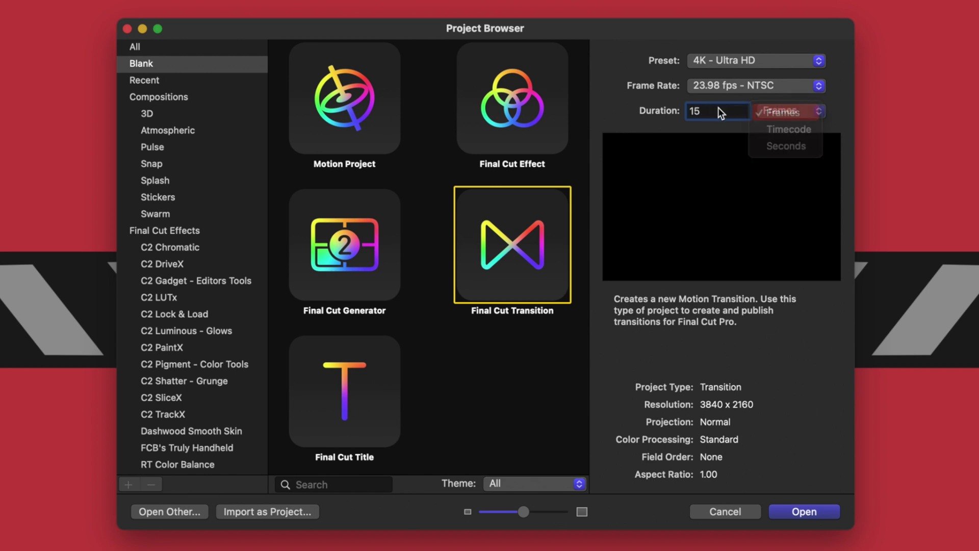
pyautogui.moveTo(718, 107); pyautogui.dragTo(686, 105)
pyautogui.click(745, 110)
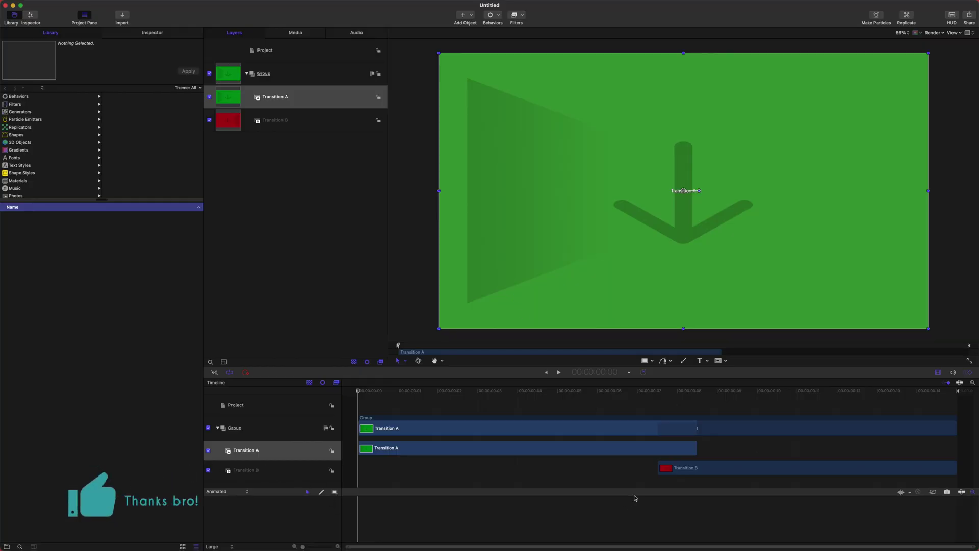
# Drag Transition B's in-point back to frame 0, then return the playhead to the start
pyautogui.click(662, 392)
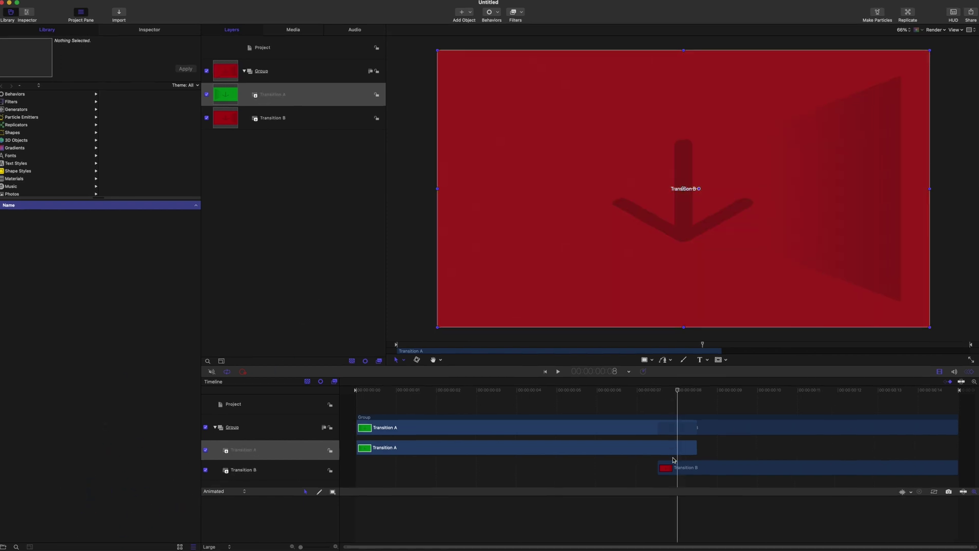
pyautogui.click(683, 470)
pyautogui.moveTo(655, 456); pyautogui.dragTo(336, 446)
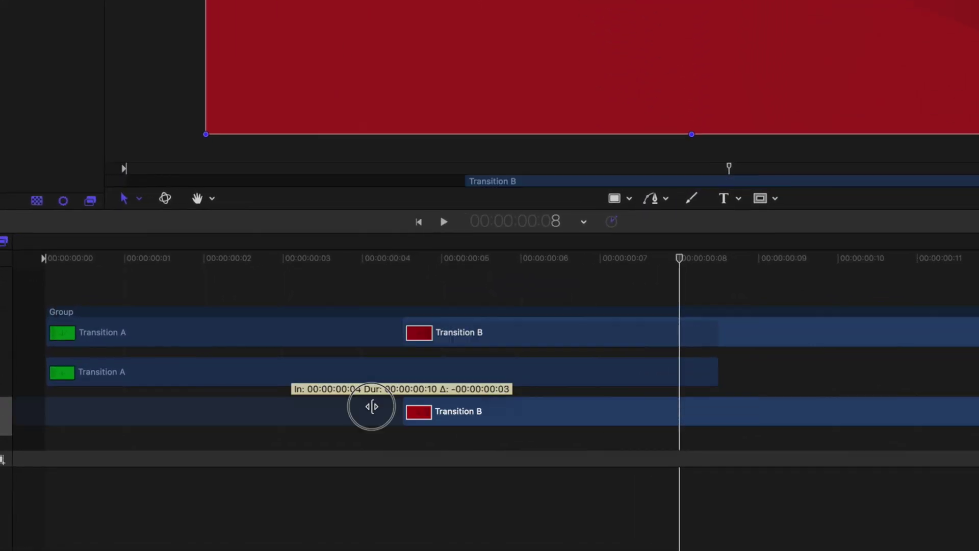
pyautogui.moveTo(120, 397); pyautogui.dragTo(24, 391)
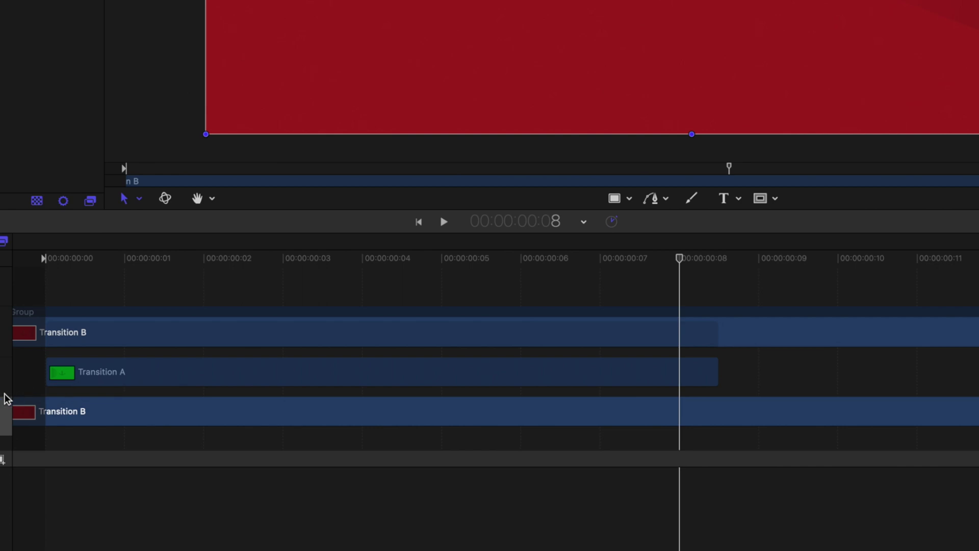
pyautogui.click(84, 263)
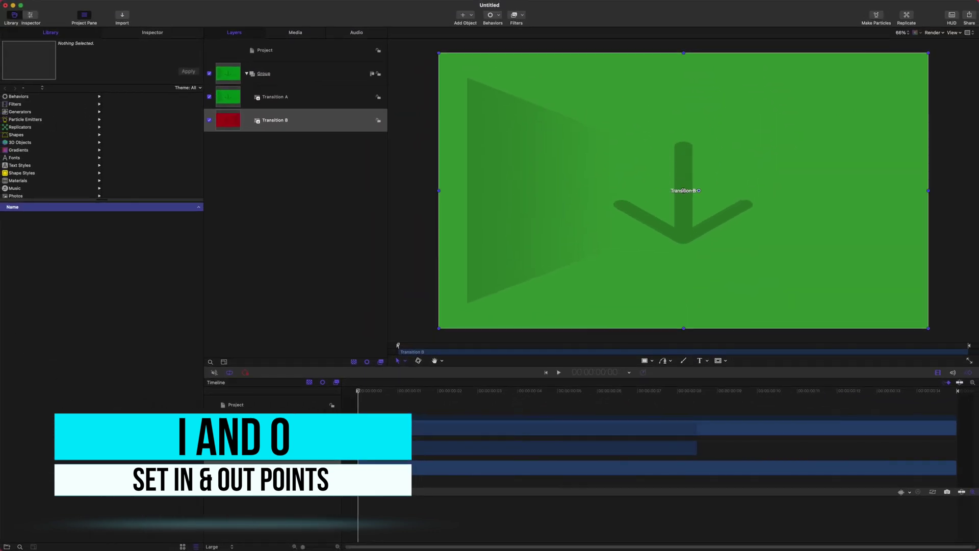
# Add a Link parameter behavior to Transition B's Position X
pyautogui.click(290, 121)
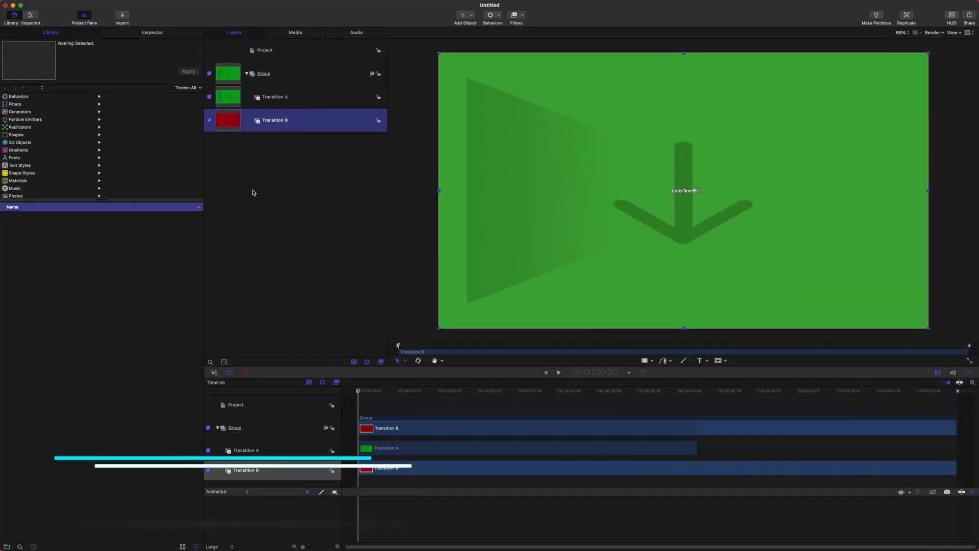
pyautogui.click(153, 33)
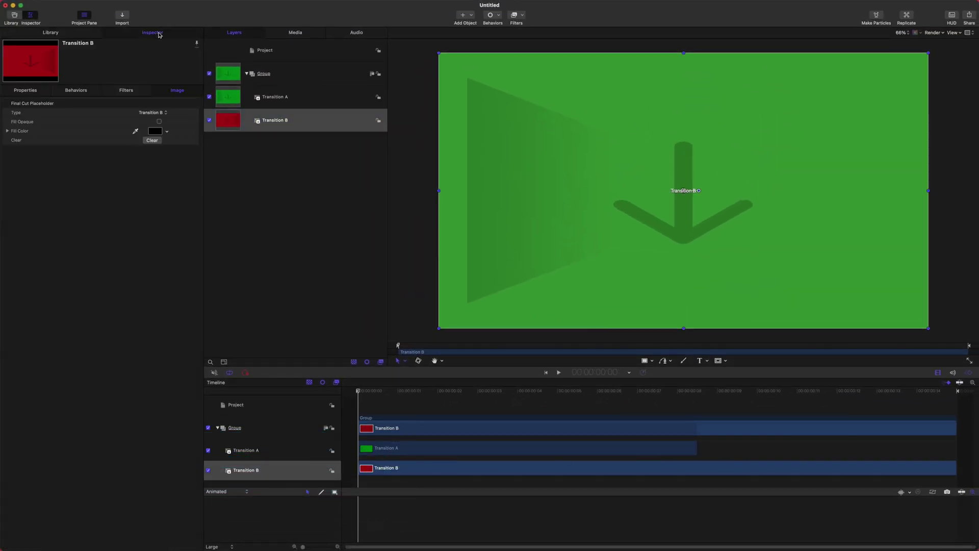
pyautogui.click(39, 93)
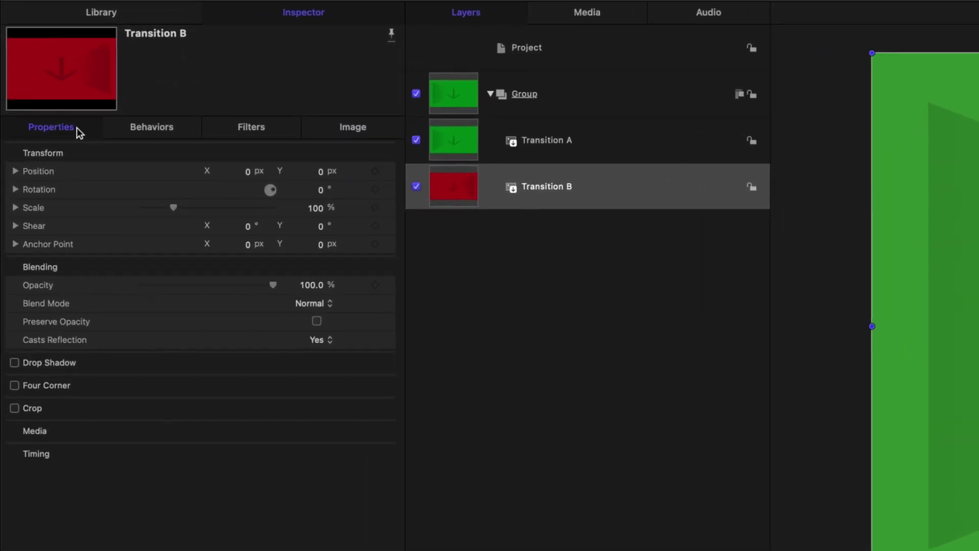
pyautogui.click(15, 171)
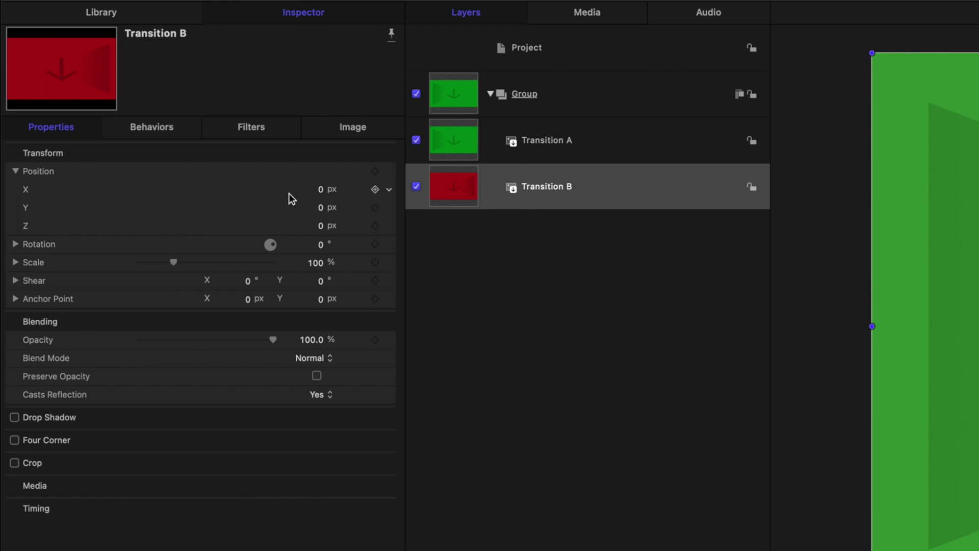
pyautogui.click(390, 191)
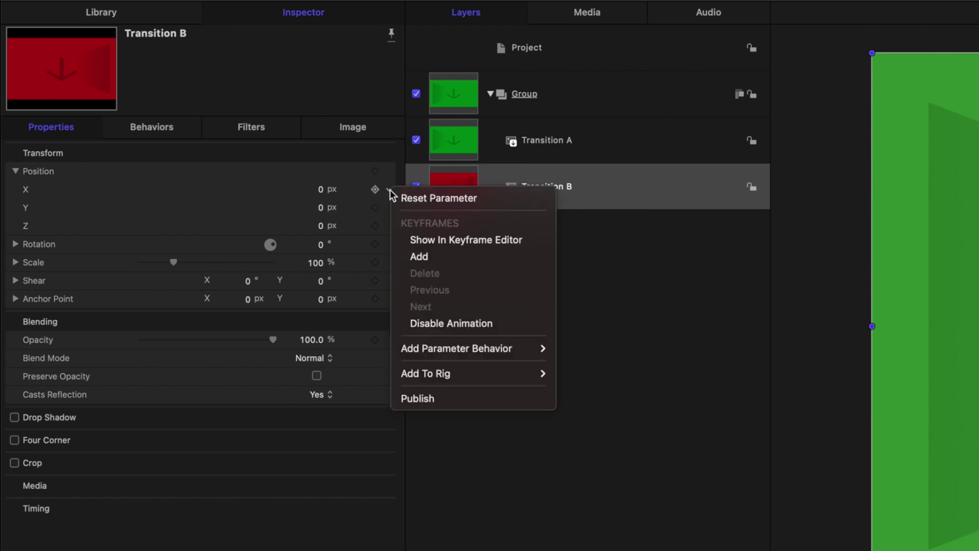
pyautogui.moveTo(445, 346)
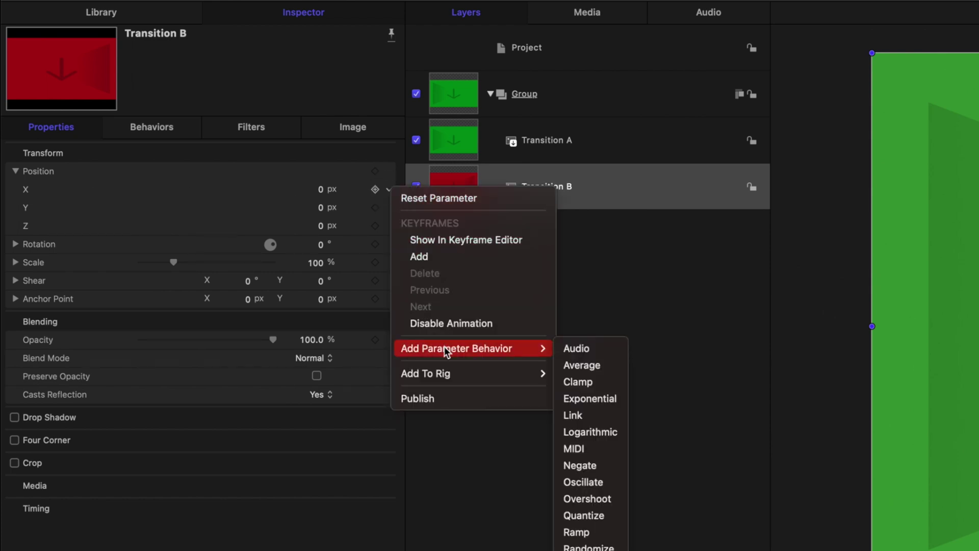
pyautogui.click(584, 411)
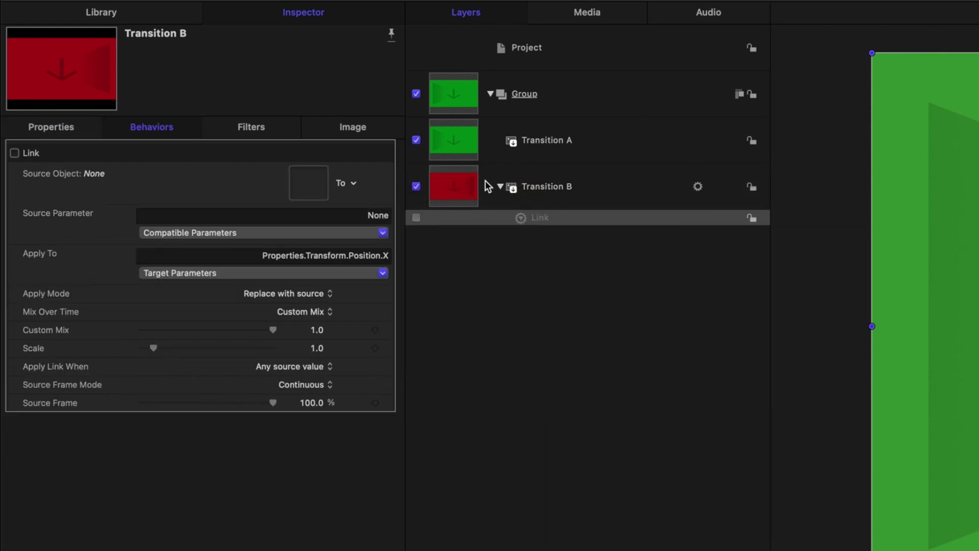
# Show the Link behavior's settings and drag Transition A in as its source
pyautogui.click(561, 143)
pyautogui.click(558, 185)
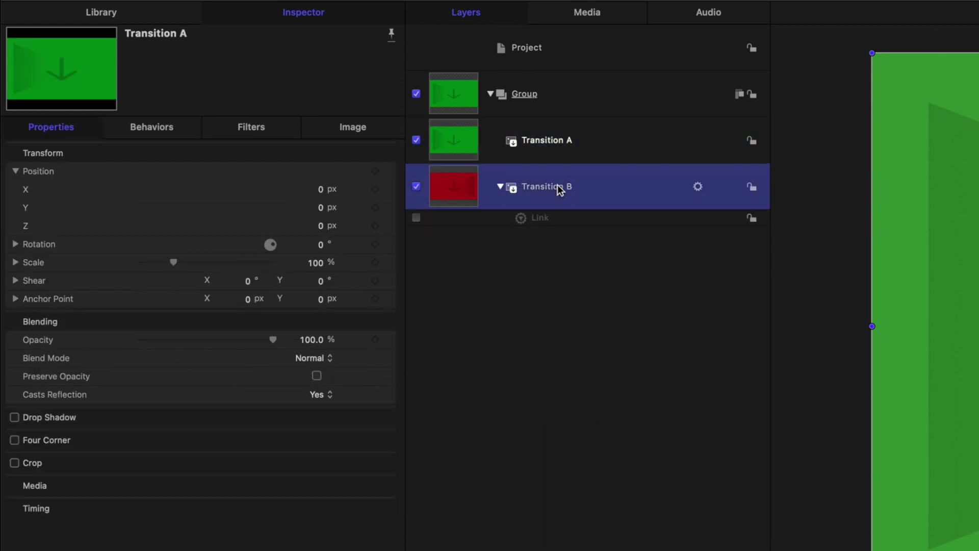
pyautogui.click(562, 220)
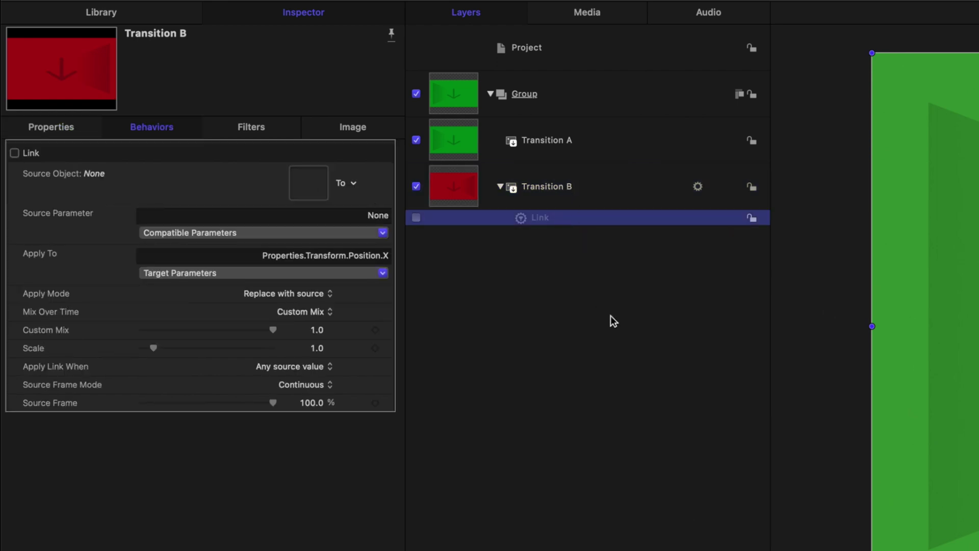
pyautogui.moveTo(566, 138); pyautogui.dragTo(298, 197)
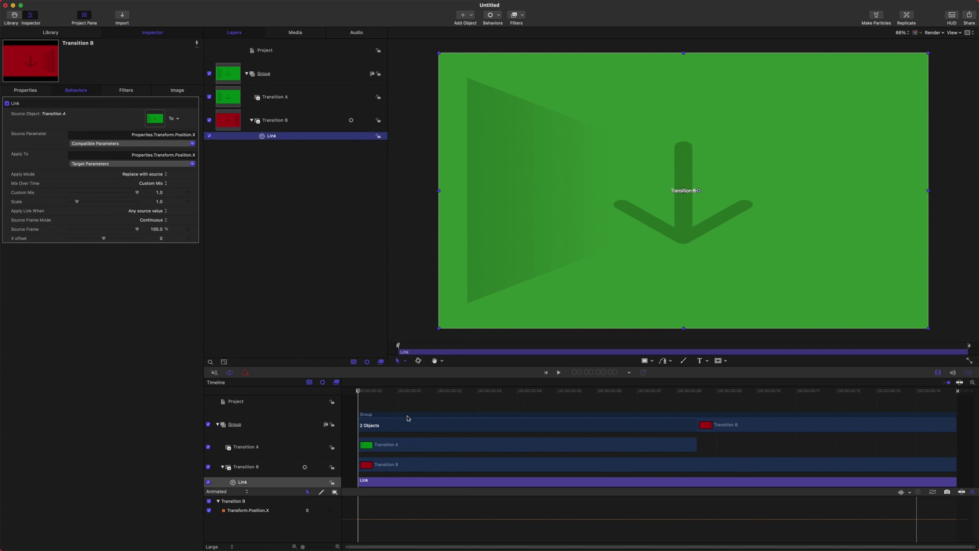
# Test the link by moving Transition A, then undo the move
pyautogui.click(411, 451)
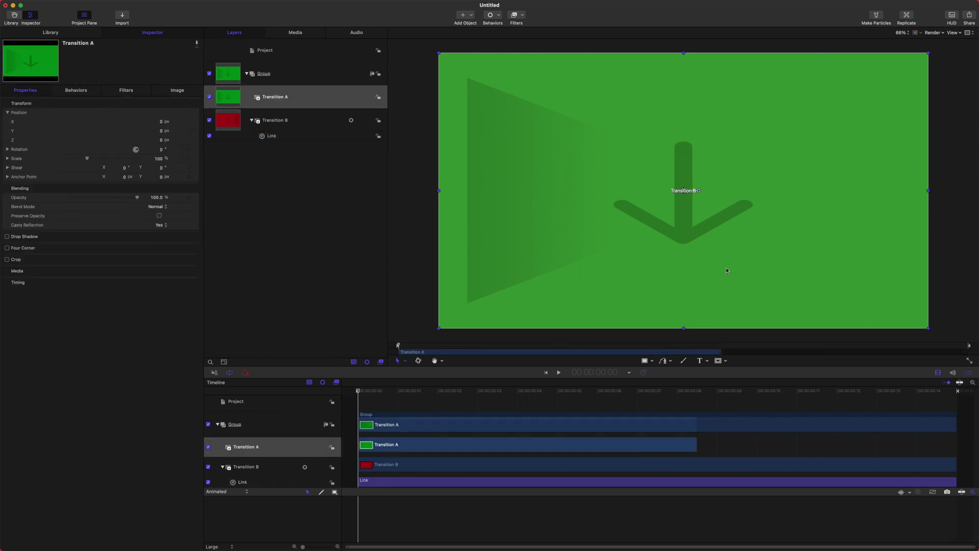
pyautogui.moveTo(727, 270); pyautogui.dragTo(721, 134)
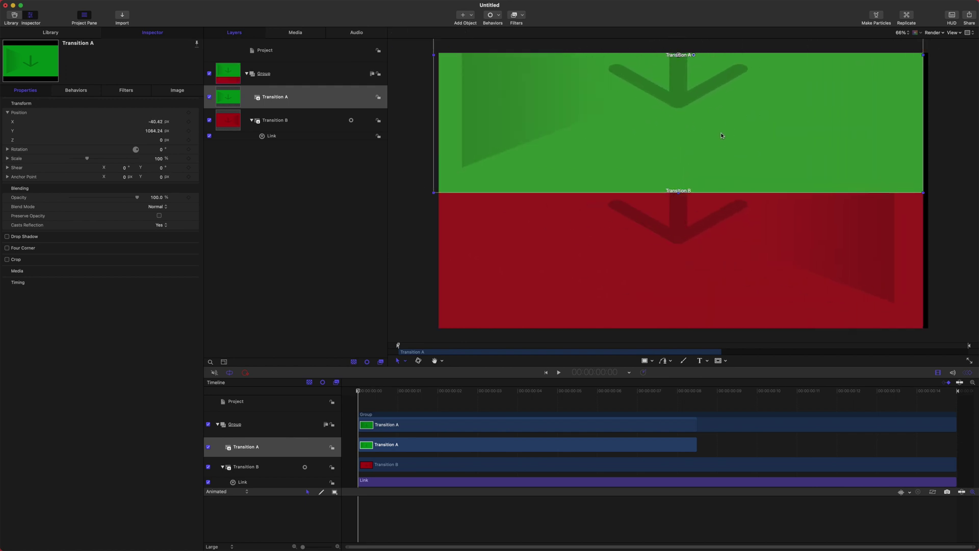
pyautogui.press('super+z')
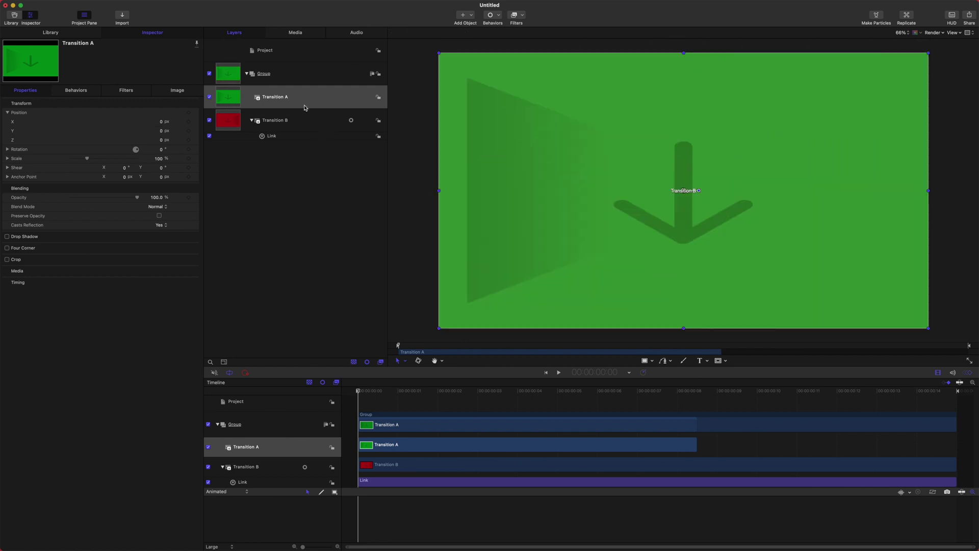
# Set the Link behavior's X offset on Transition B to 3840
pyautogui.click(295, 122)
pyautogui.click(271, 136)
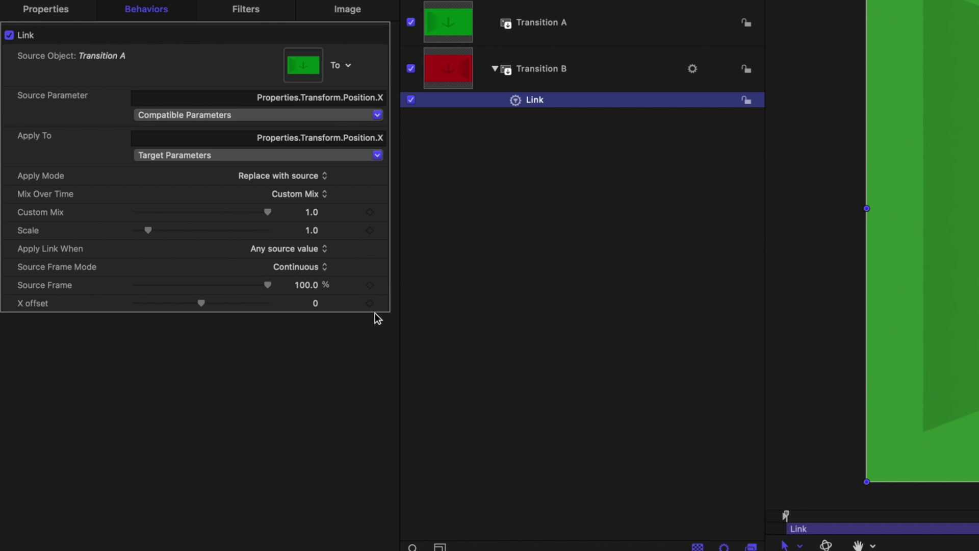
pyautogui.click(317, 304)
pyautogui.moveTo(247, 307); pyautogui.dragTo(239, 289)
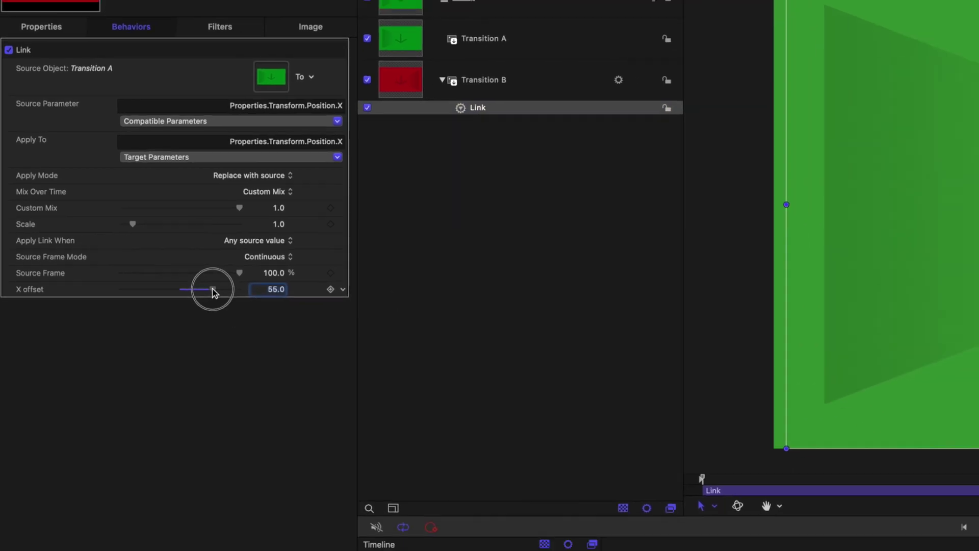
pyautogui.click(277, 290)
pyautogui.write('3840')
pyautogui.press('Return')
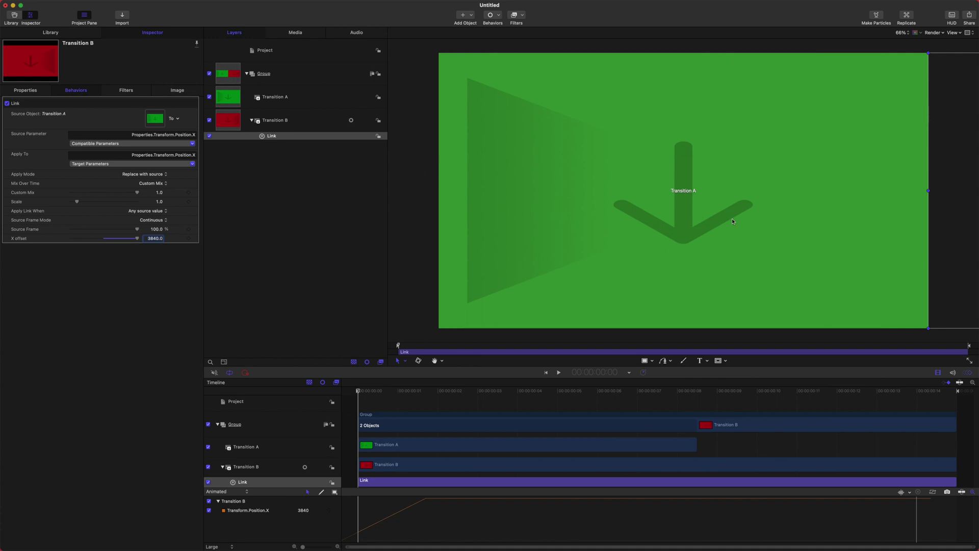
# Move Transition A left to confirm Transition B follows, then undo it
pyautogui.click(274, 88)
pyautogui.moveTo(719, 160); pyautogui.dragTo(457, 172)
pyautogui.press('super+z')
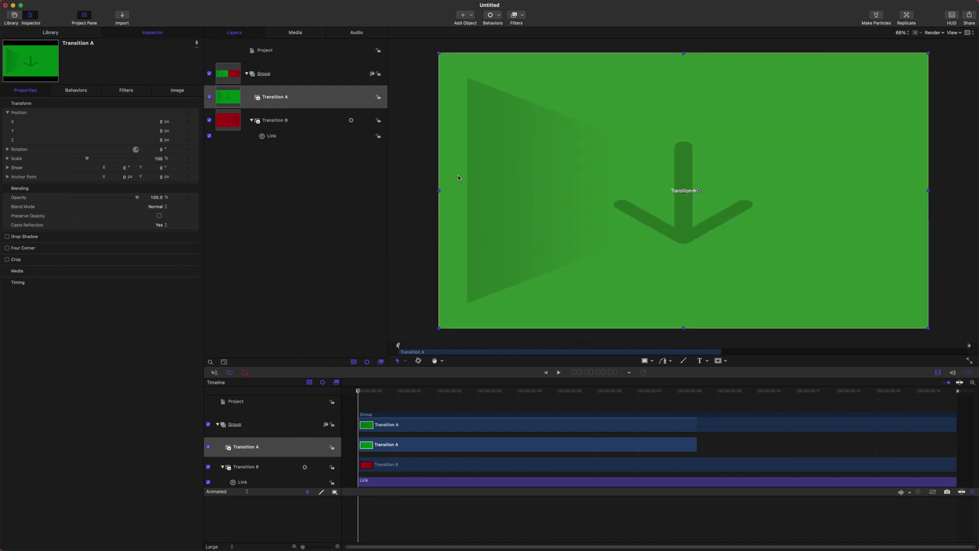
pyautogui.click(470, 391)
# Rename the link to 'Link to Transition A' and select Transition A at frame 0
pyautogui.press('Home')
pyautogui.click(296, 140)
pyautogui.click(305, 120)
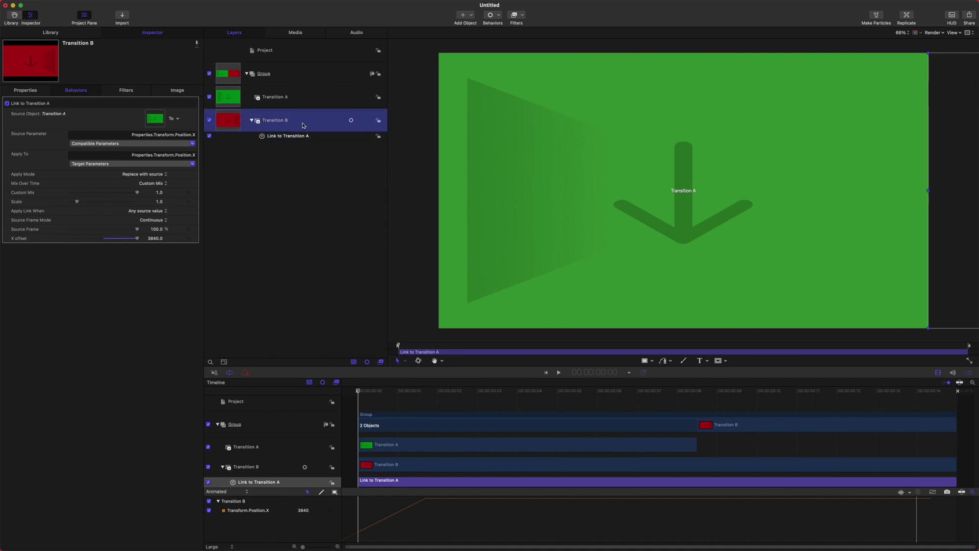
pyautogui.click(306, 97)
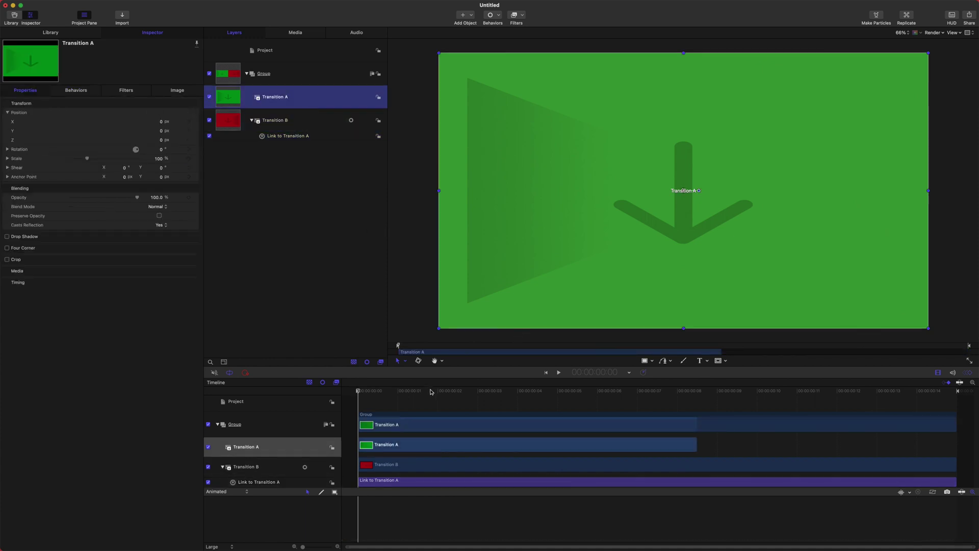
pyautogui.click(256, 391)
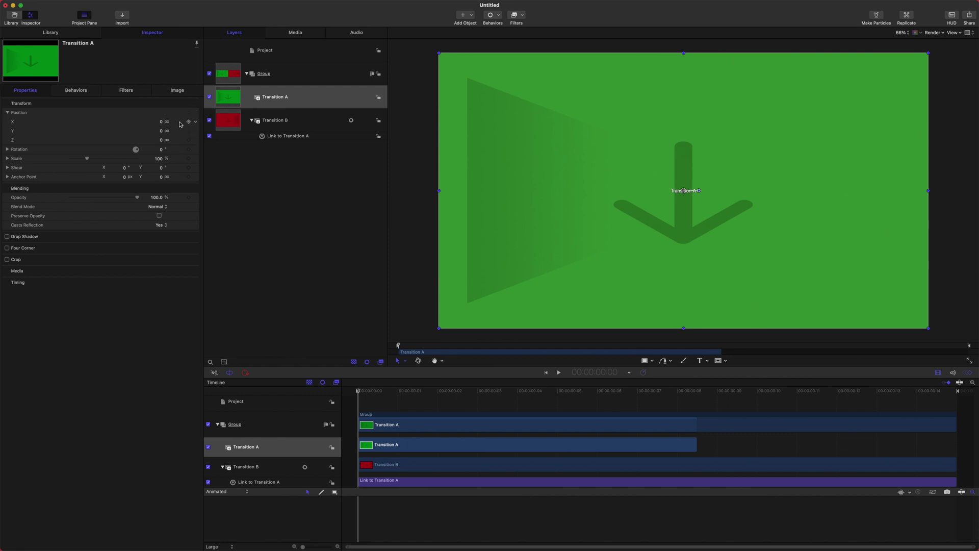
# Keyframe Transition A's Position X to -3840 at frame 7, starting from 0 at frame 0
pyautogui.moveTo(412, 393); pyautogui.dragTo(638, 391)
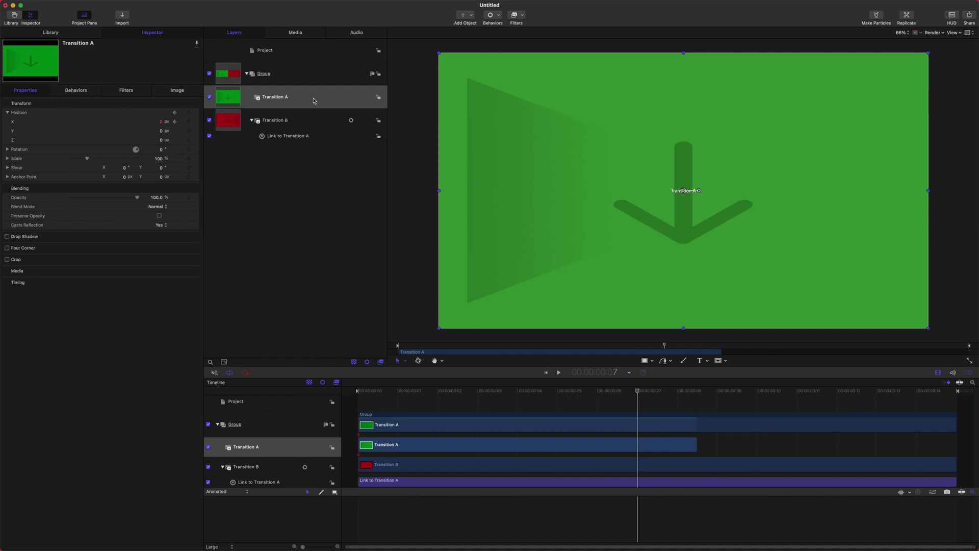
pyautogui.click(190, 122)
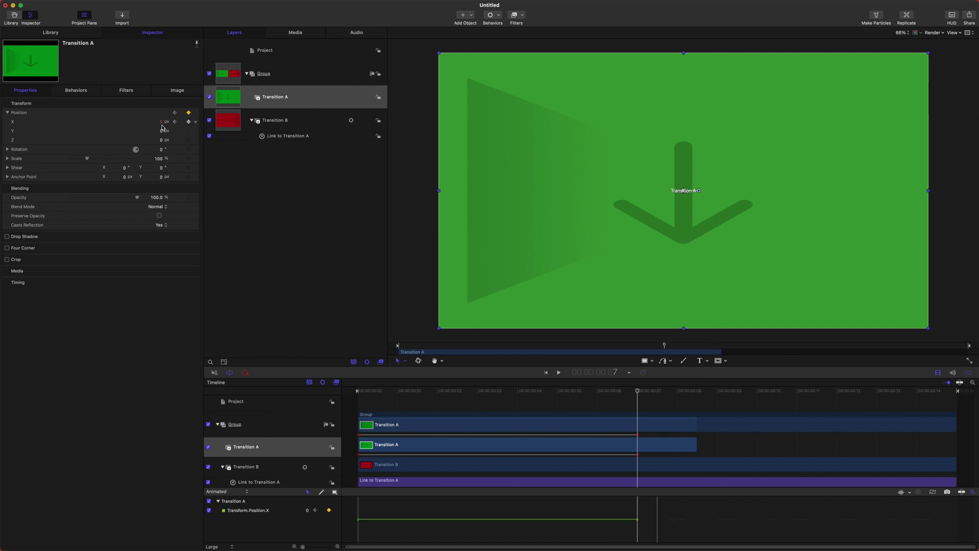
pyautogui.click(161, 122)
pyautogui.write('-3840')
pyautogui.press('Return')
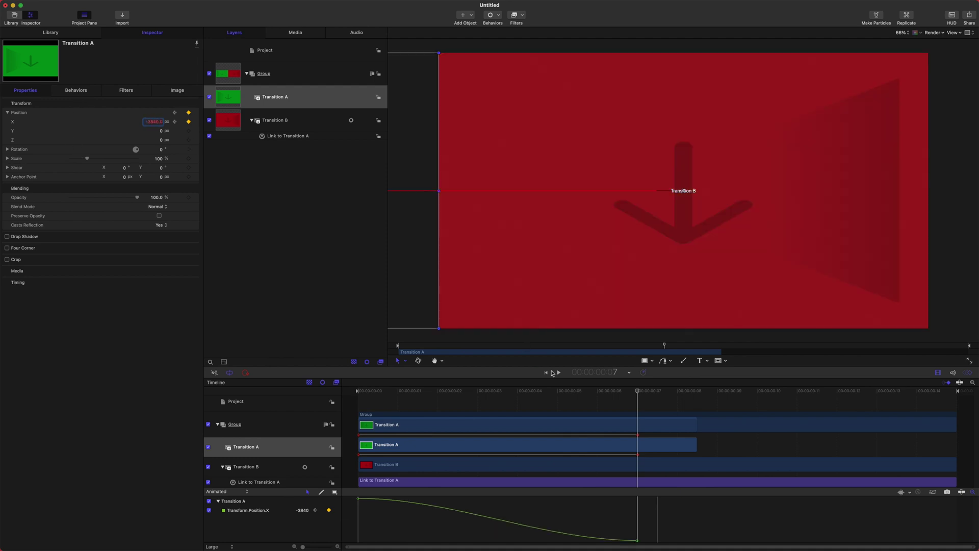
pyautogui.moveTo(627, 392); pyautogui.dragTo(321, 400)
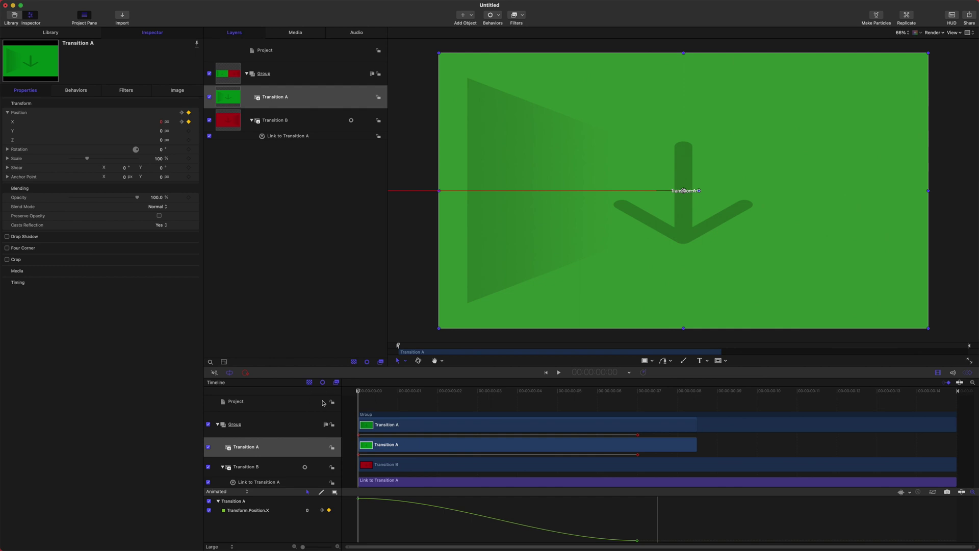
pyautogui.moveTo(761, 371); pyautogui.dragTo(753, 243)
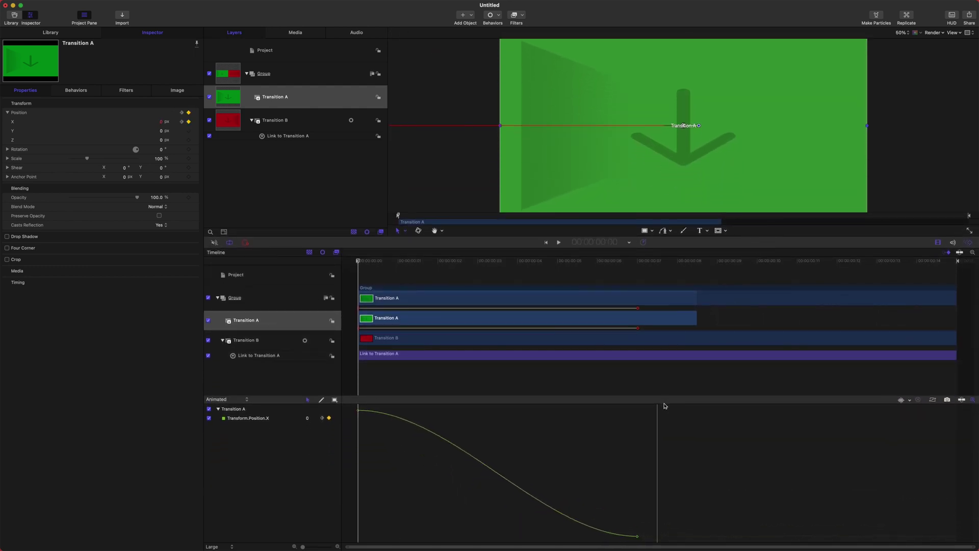
# Enlarge the Keyframe Editor and toggle Fit Visible Curves on the Position X curve
pyautogui.moveTo(664, 399); pyautogui.dragTo(662, 377)
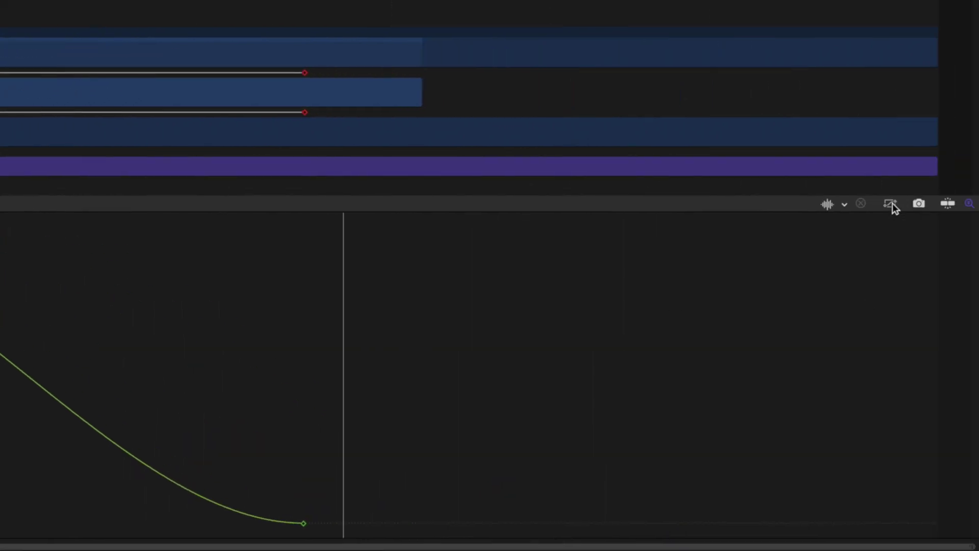
pyautogui.click(891, 202)
pyautogui.click(891, 202)
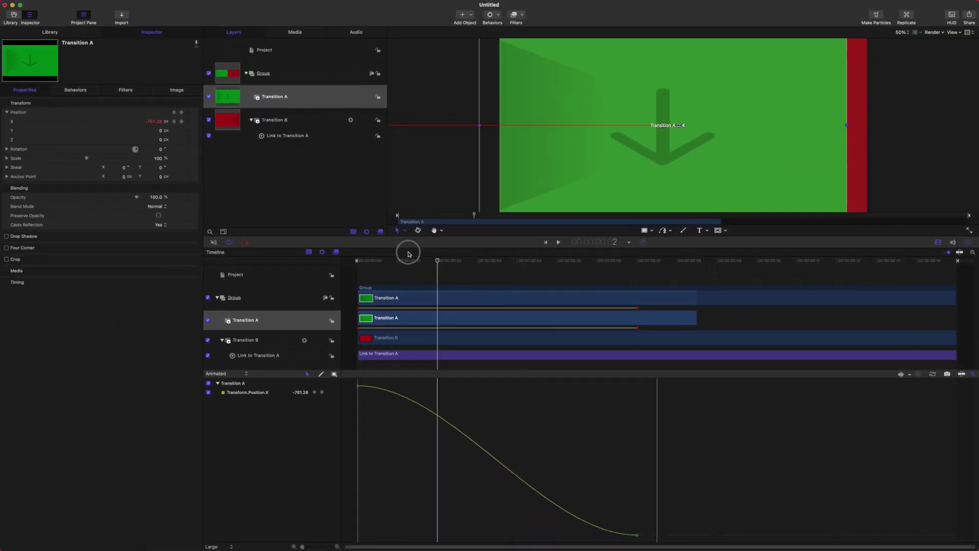
# Play and scrub from the start to preview Transition A sliding off left
pyautogui.moveTo(407, 255); pyautogui.dragTo(289, 285)
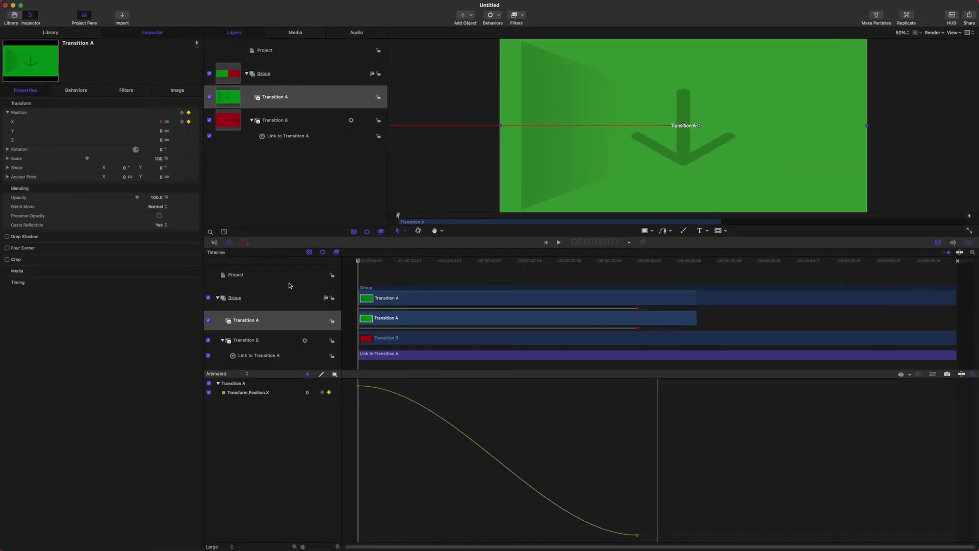
pyautogui.press('space')
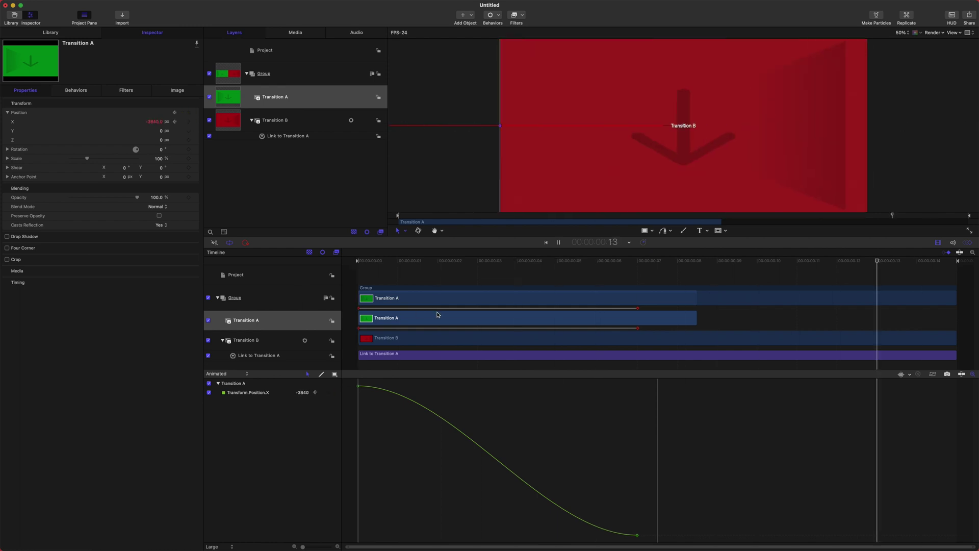
pyautogui.press('space')
pyautogui.moveTo(437, 262); pyautogui.dragTo(295, 264)
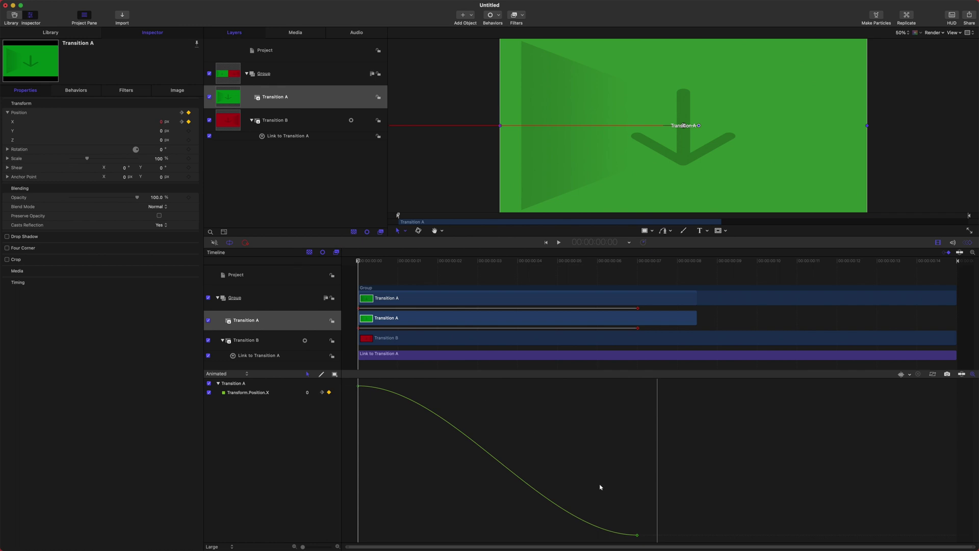
# Apply Ease Out to the end keyframe and remove the easing at the curve's start
pyautogui.moveTo(526, 269); pyautogui.dragTo(638, 289)
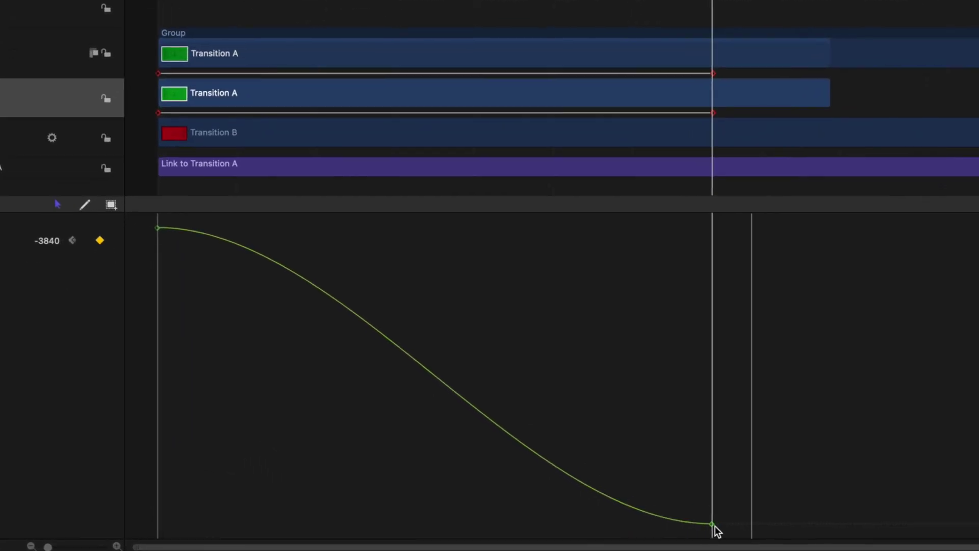
pyautogui.rightClick(713, 526)
pyautogui.rightClick(712, 524)
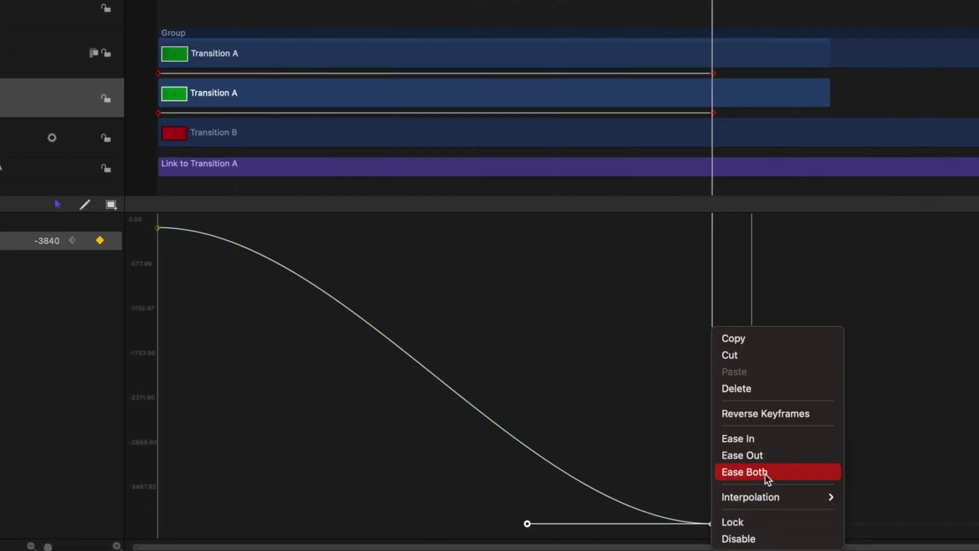
pyautogui.click(759, 457)
pyautogui.rightClick(711, 523)
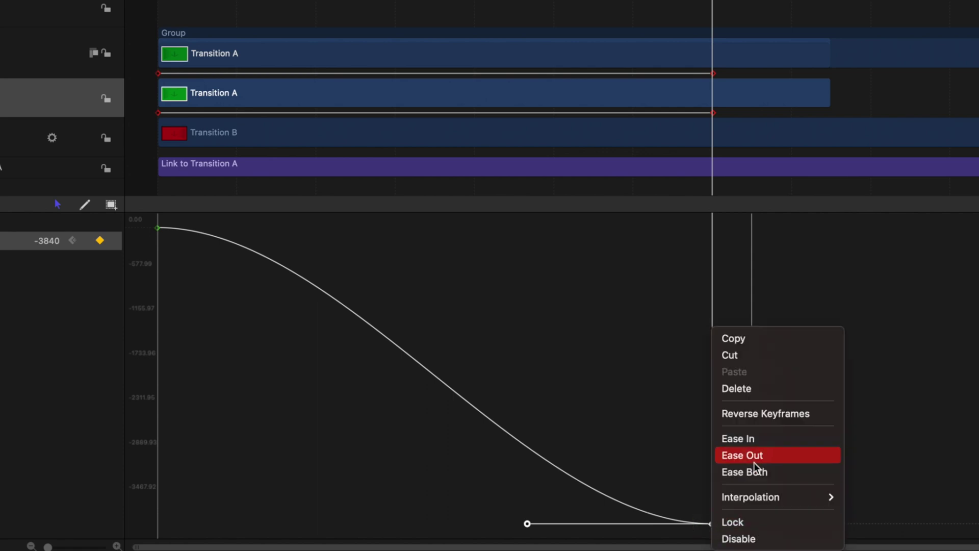
pyautogui.click(754, 442)
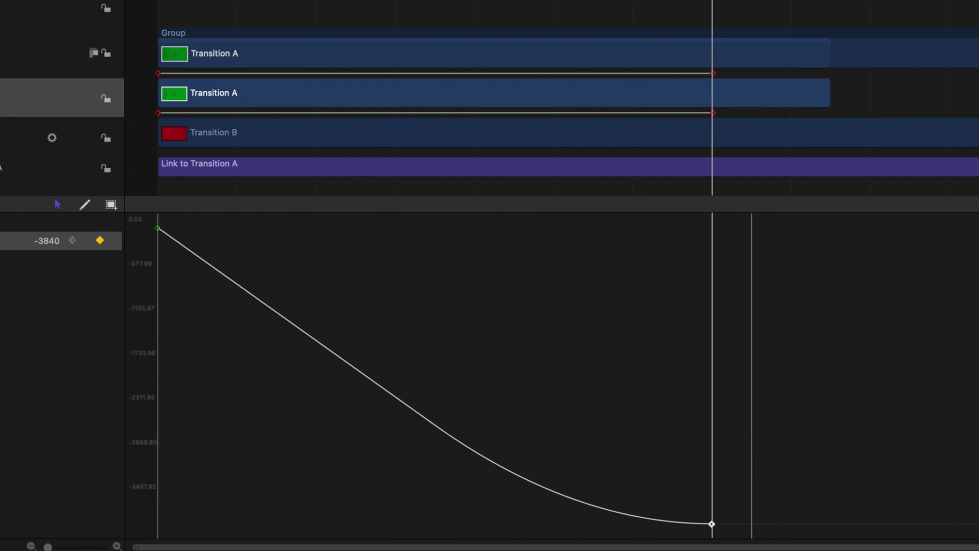
# Scrub and play back the revised slide, then return to the start
pyautogui.click(314, 0)
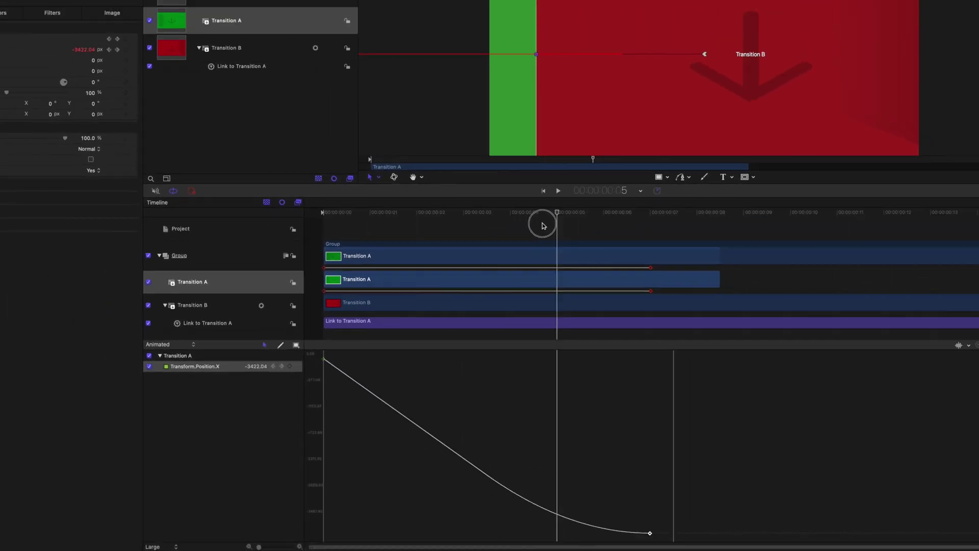
pyautogui.moveTo(542, 225); pyautogui.dragTo(480, 218)
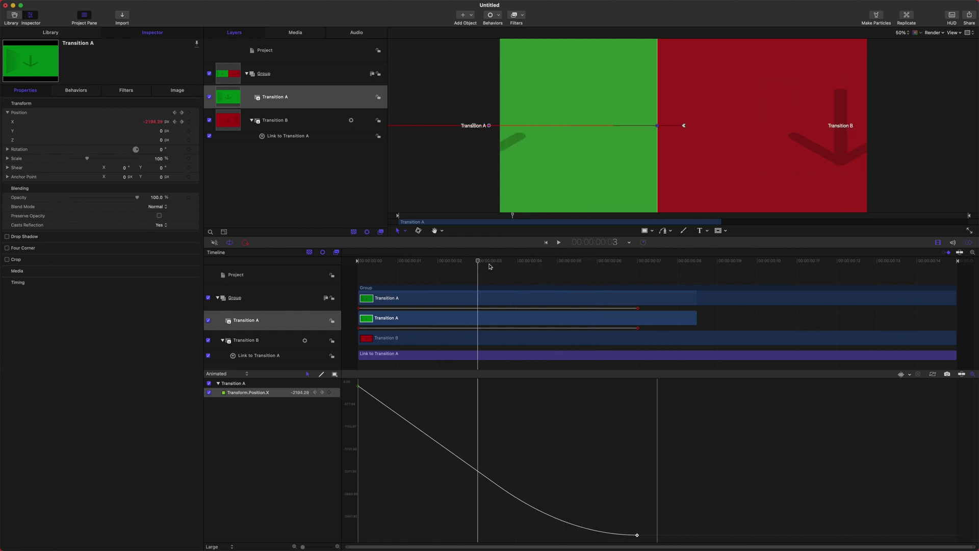
pyautogui.press('space')
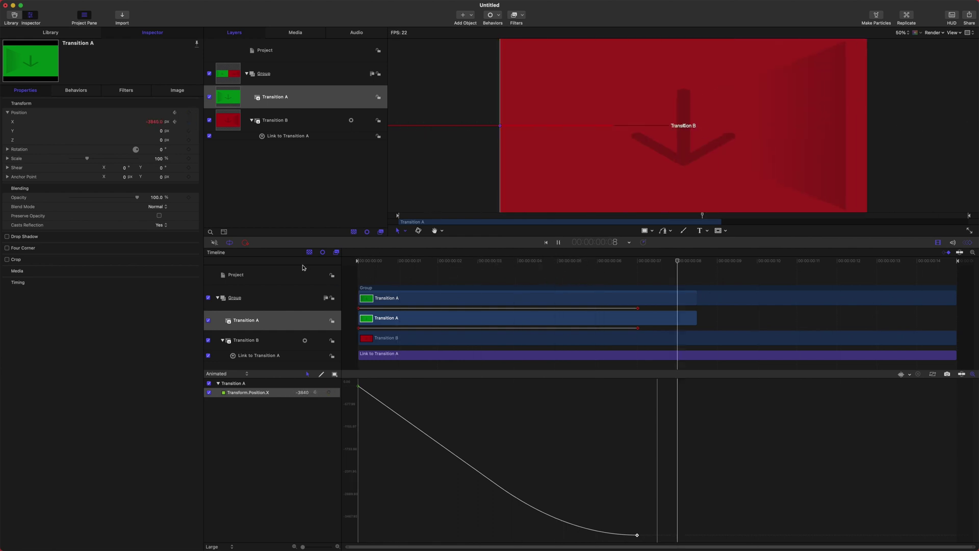
pyautogui.press('space')
pyautogui.press('Home')
# Ease the Position X curve into the final -3840 keyframe and preview it
pyautogui.rightClick(634, 535)
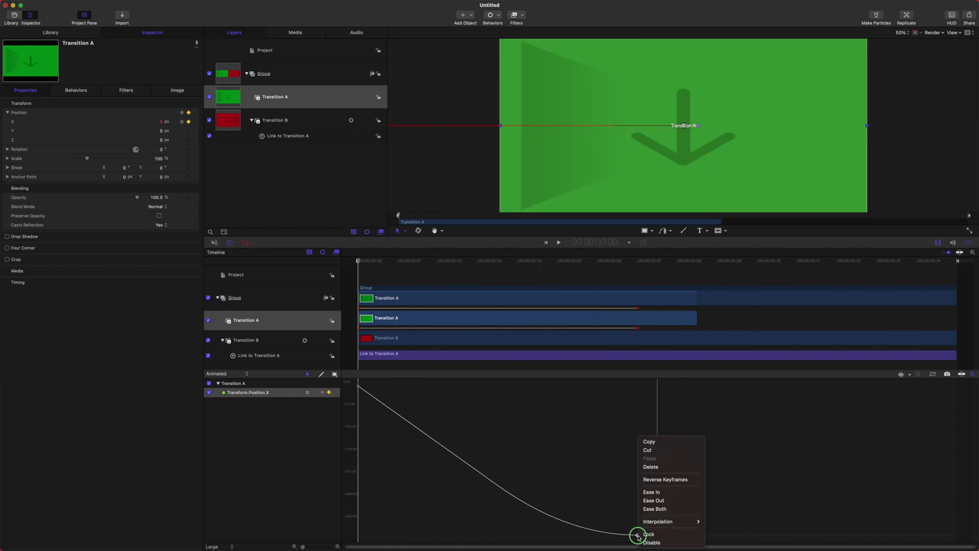
pyautogui.click(657, 490)
pyautogui.press('space')
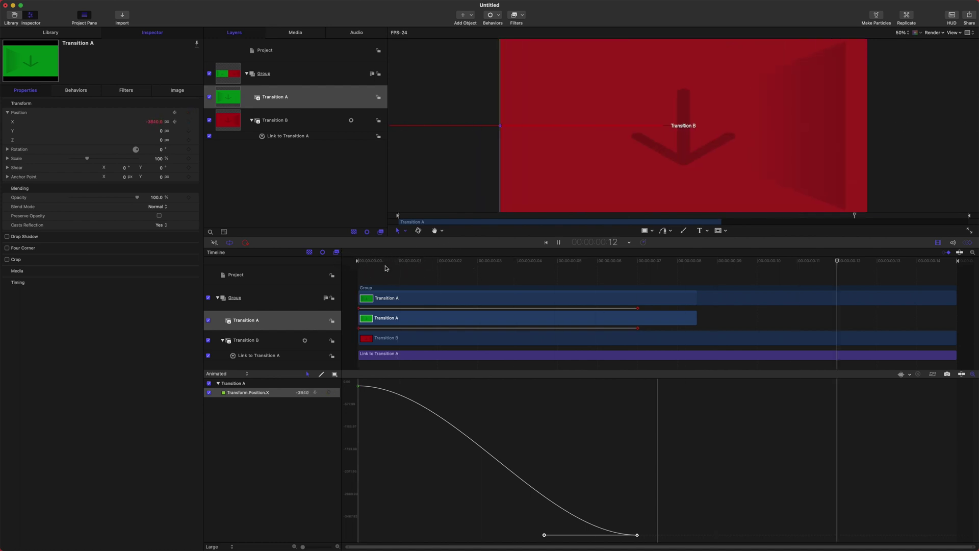
pyautogui.press('space')
pyautogui.press('Home')
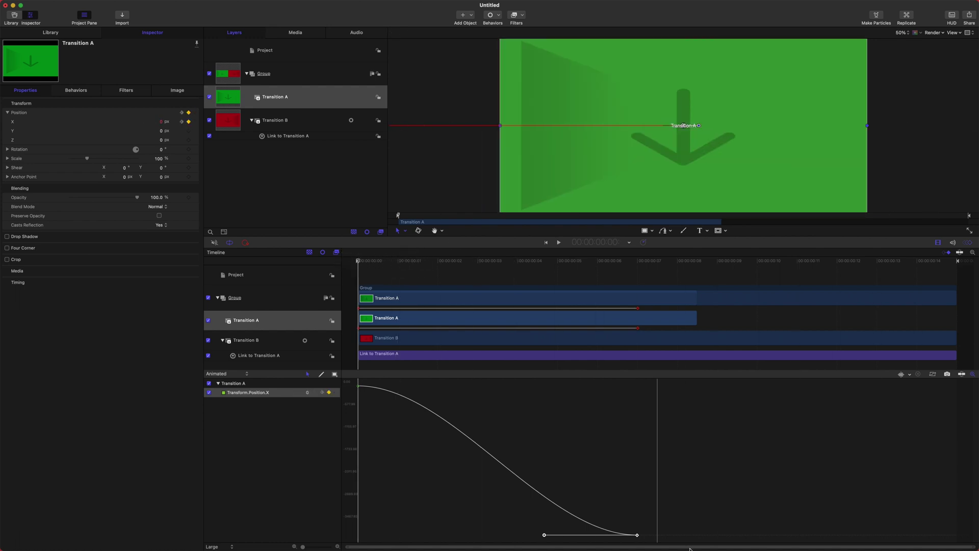
# Confirm the last keyframe keeps Bezier interpolation and preview the slide again
pyautogui.rightClick(637, 535)
pyautogui.moveTo(658, 542)
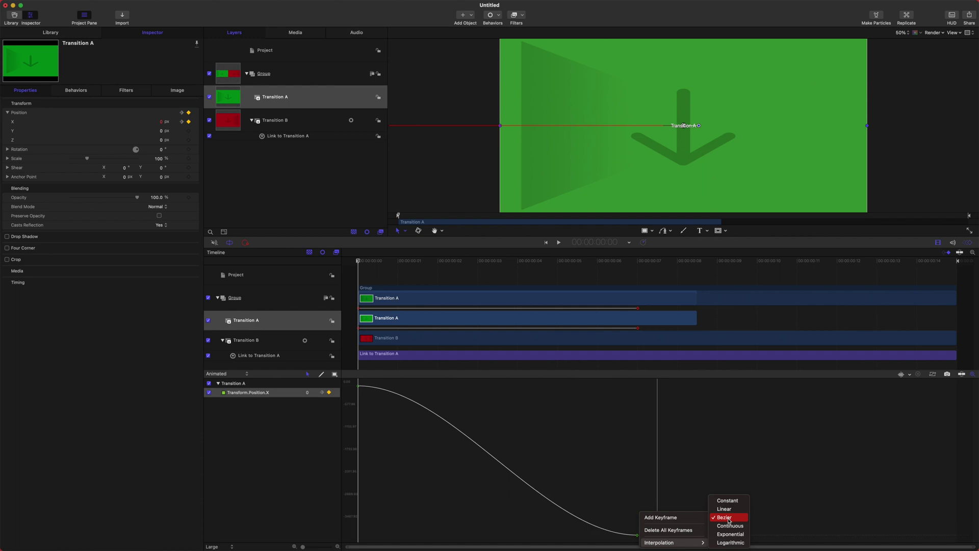
pyautogui.press('Escape')
pyautogui.click(426, 258)
pyautogui.press('space')
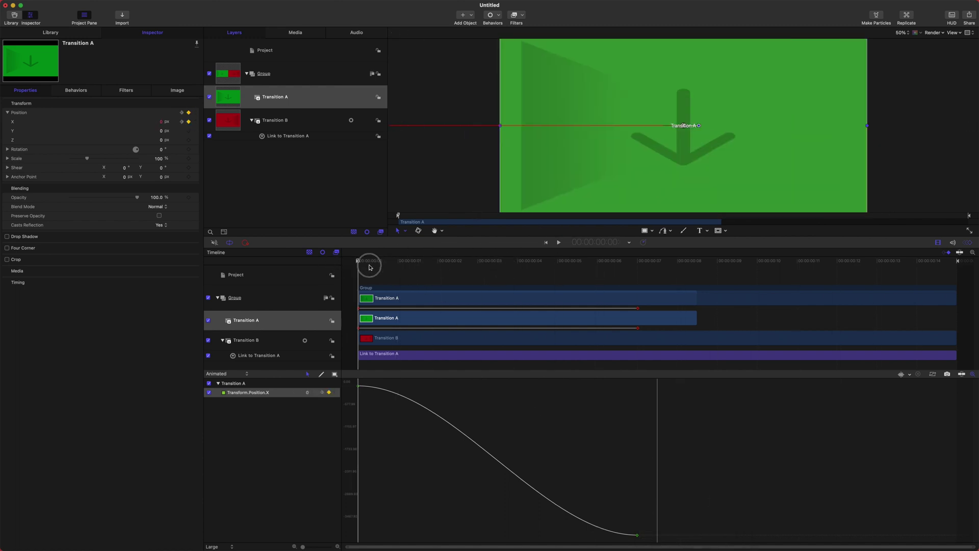
pyautogui.press('space')
# Check the Render menu's Motion Blur option and scrub through the slide
pyautogui.click(934, 32)
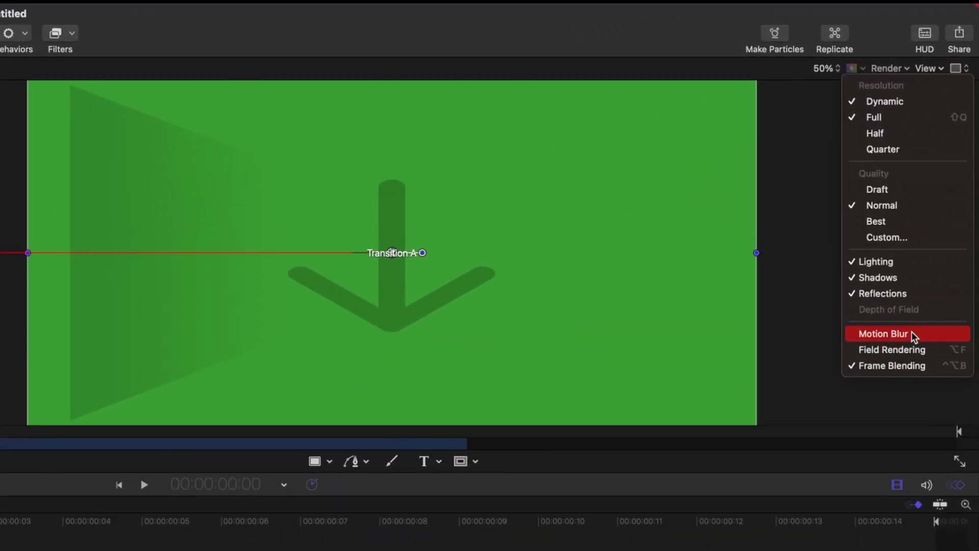
pyautogui.click(762, 299)
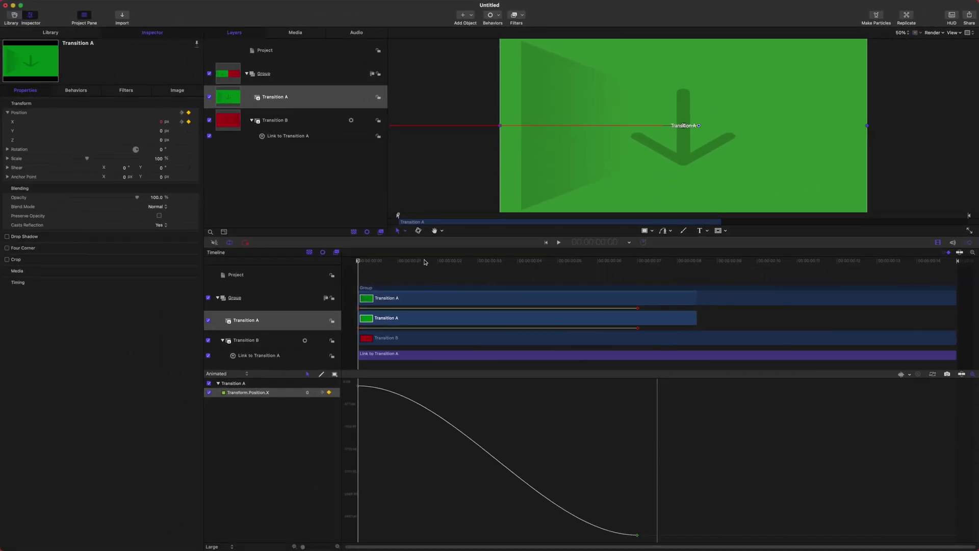
pyautogui.moveTo(424, 262); pyautogui.dragTo(328, 262)
# Add a Directional Blur filter to Transition A and set its Amount to 0
pyautogui.click(515, 16)
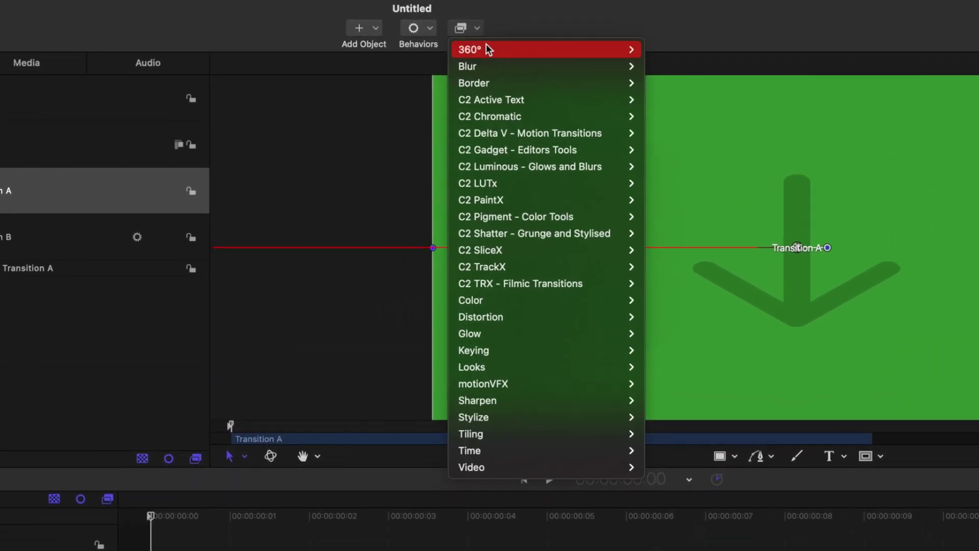
pyautogui.moveTo(529, 33)
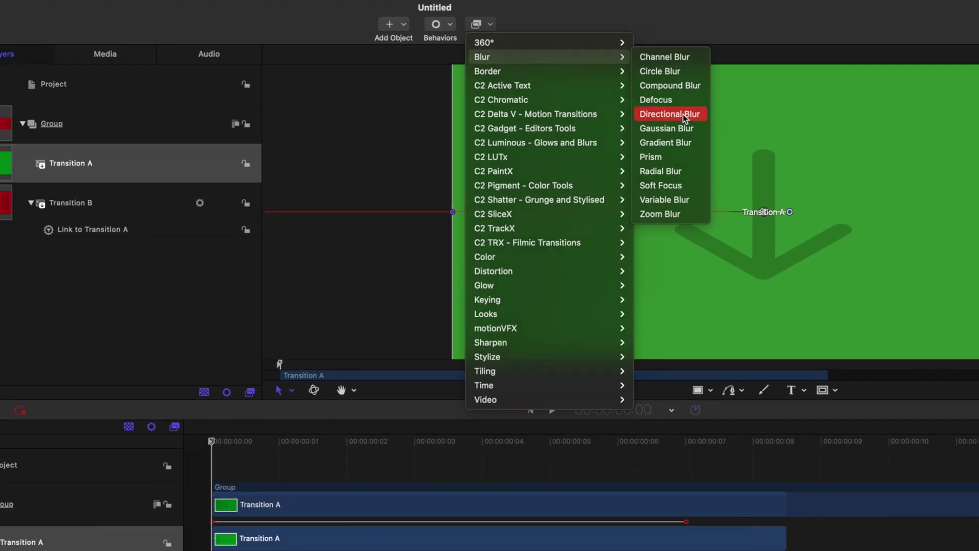
pyautogui.click(694, 133)
pyautogui.moveTo(80, 133); pyautogui.dragTo(92, 133)
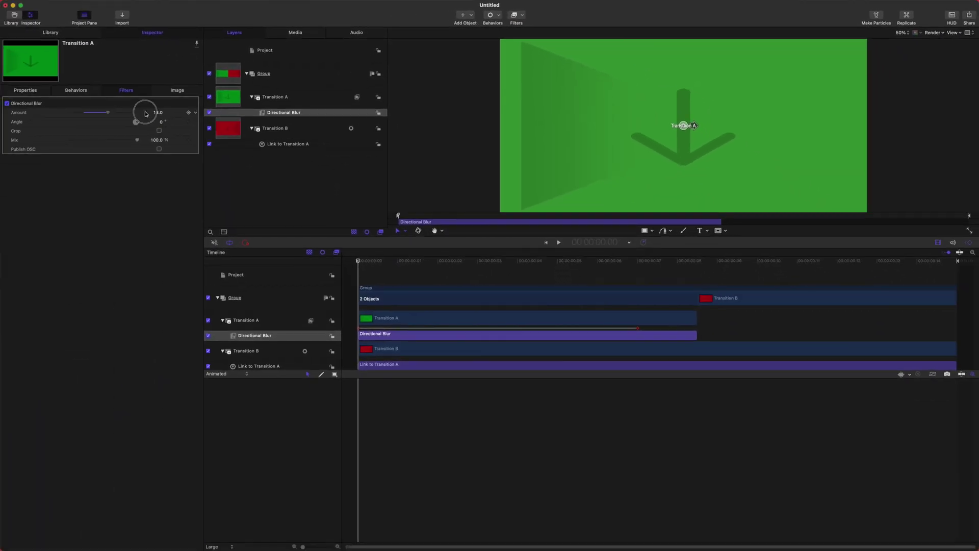
pyautogui.moveTo(168, 112); pyautogui.dragTo(977, 79)
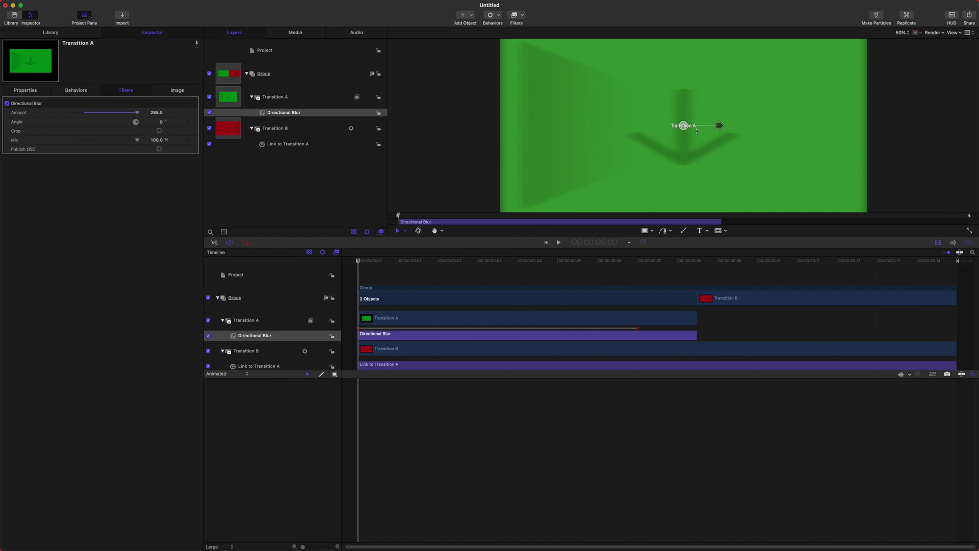
pyautogui.click(159, 113)
pyautogui.press('Return')
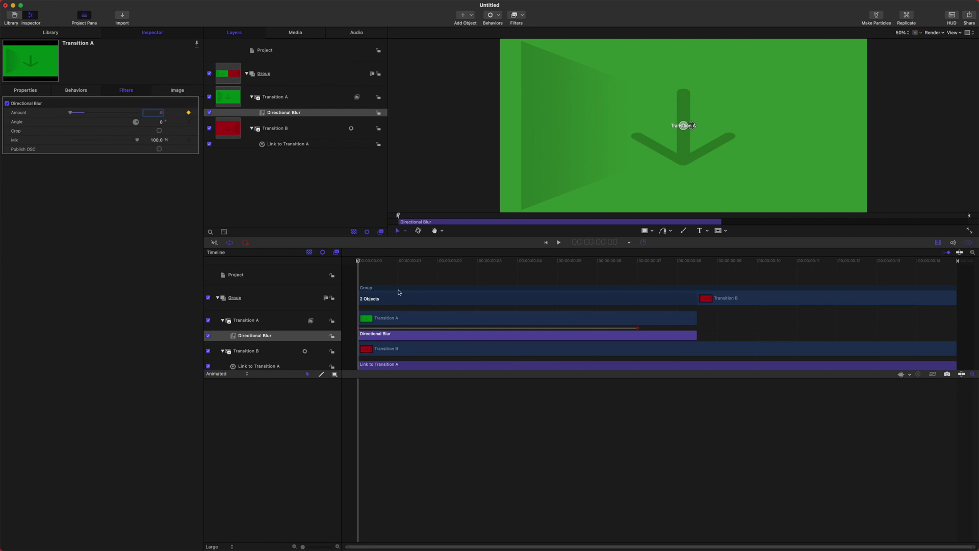
# Keyframe the Directional Blur Amount to 300 at frame 5
pyautogui.moveTo(412, 261); pyautogui.dragTo(543, 266)
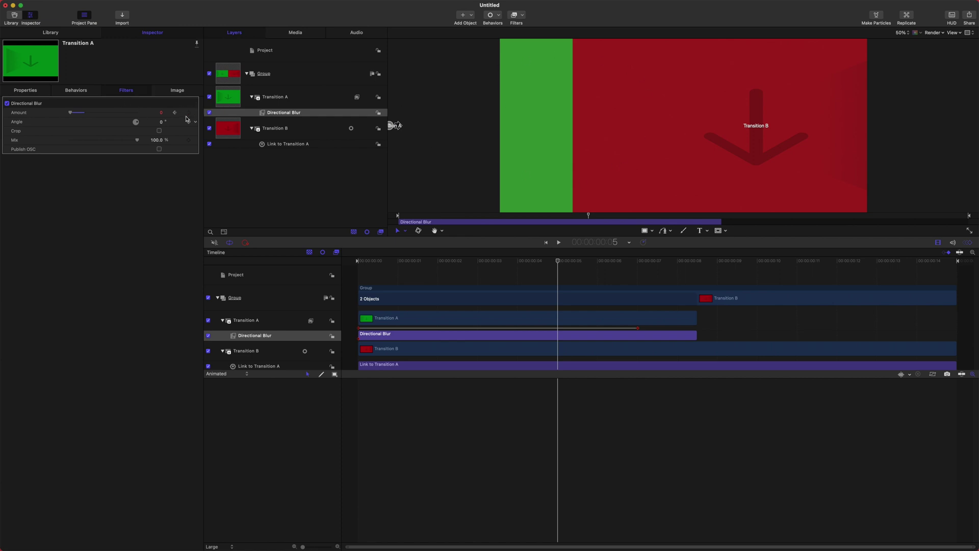
pyautogui.moveTo(161, 116); pyautogui.dragTo(204, 115)
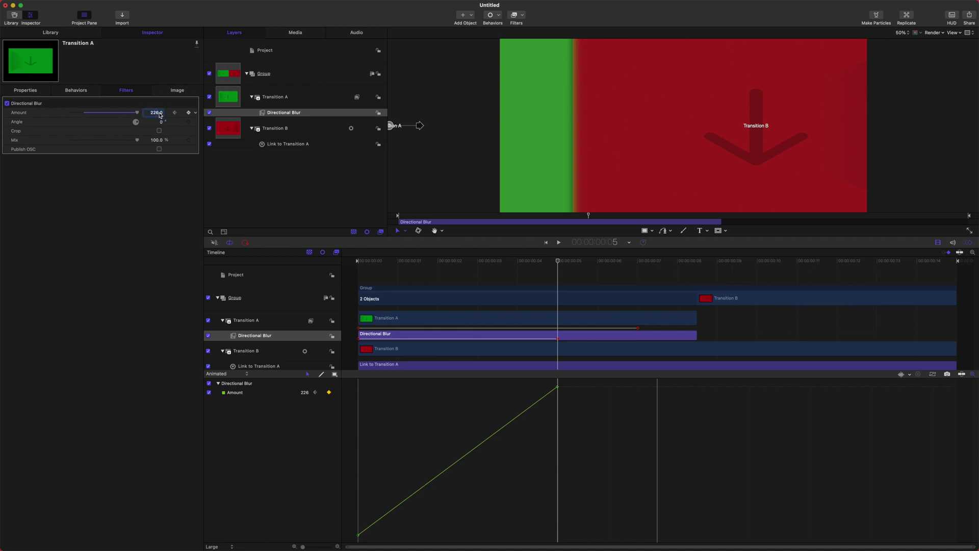
pyautogui.write('0')
pyautogui.press('Return')
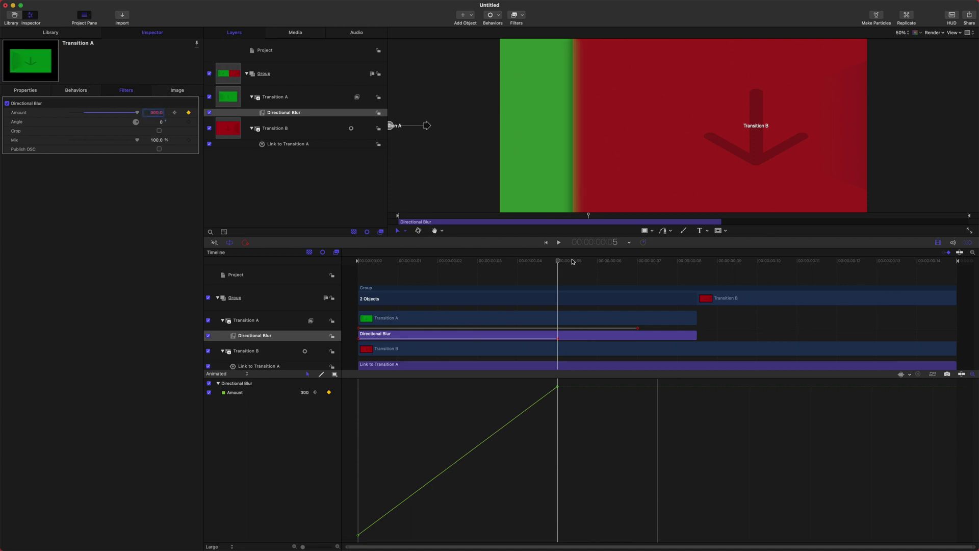
# Play and scrub the transition to preview the blur ramp
pyautogui.press('space')
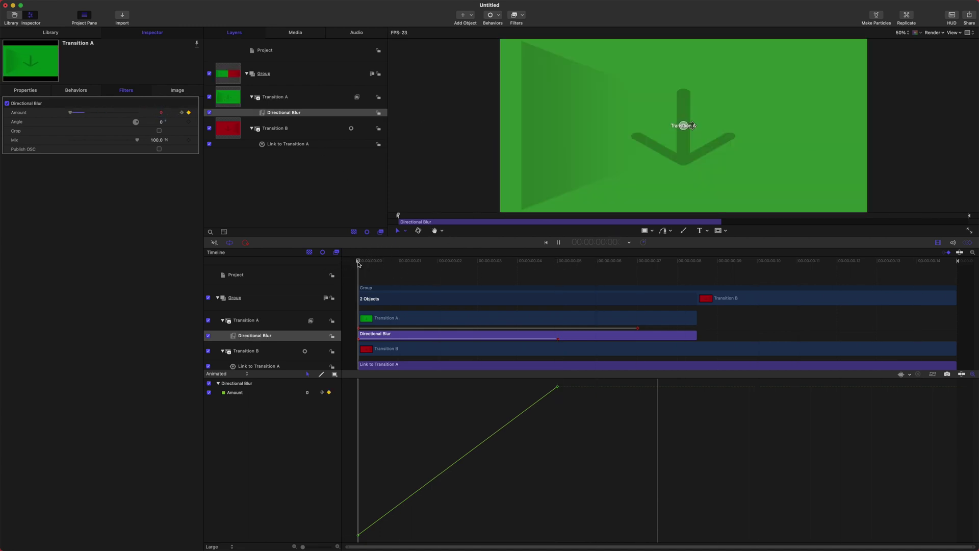
pyautogui.moveTo(359, 264); pyautogui.dragTo(247, 313)
pyautogui.moveTo(482, 260); pyautogui.dragTo(237, 269)
# Rename Transition A's blur filter to Directional Blur A
pyautogui.click(299, 112)
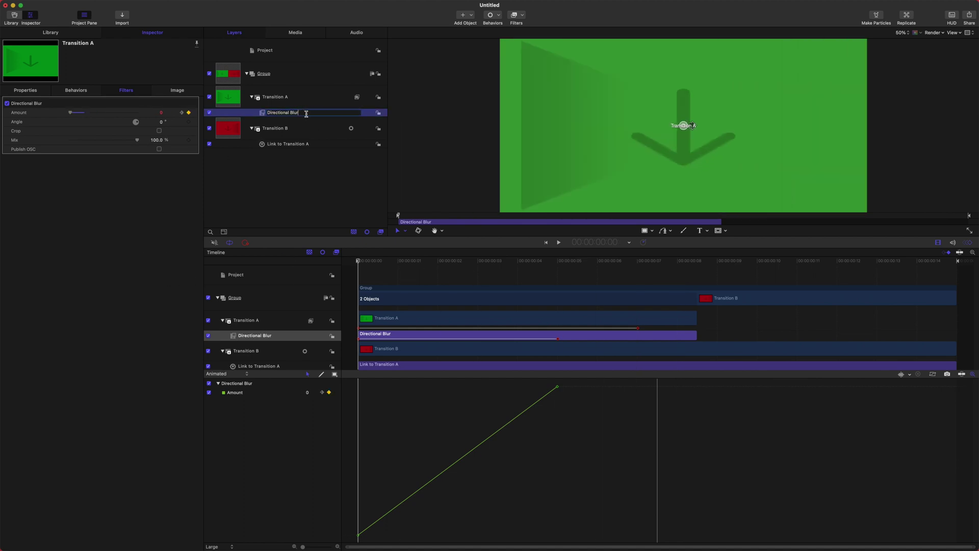
pyautogui.write('A')
pyautogui.press('Return')
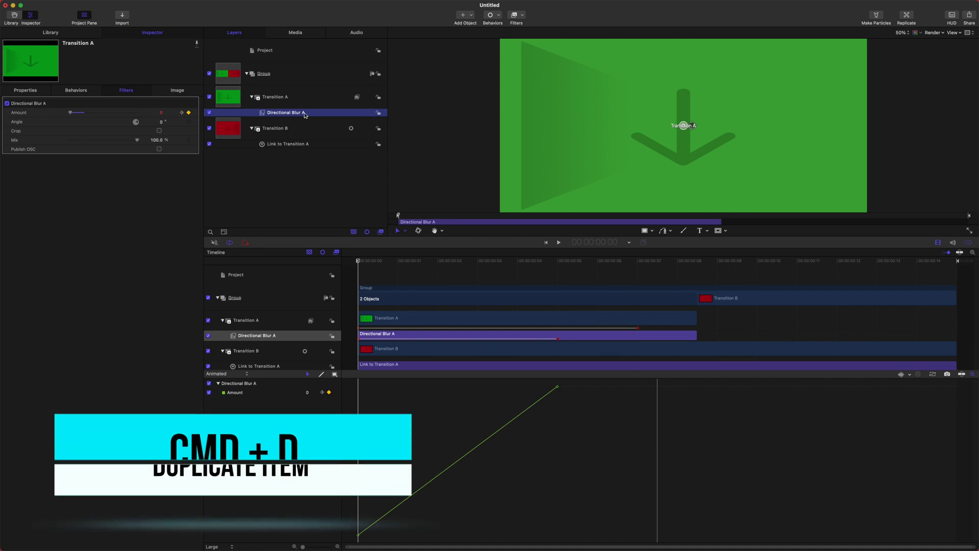
# Duplicate the blur onto Transition B and rename the copy Directional Blur B
pyautogui.press('super+d')
pyautogui.moveTo(299, 117); pyautogui.dragTo(282, 139)
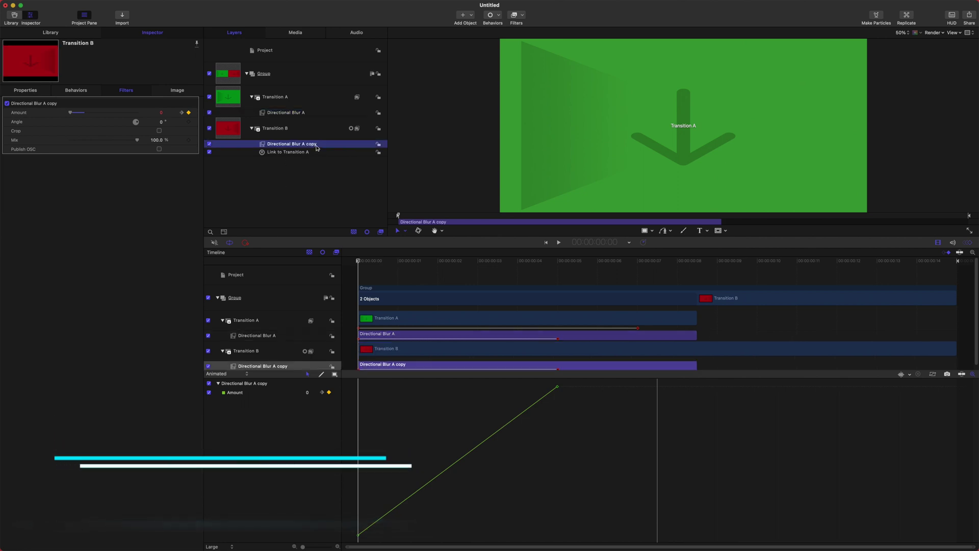
pyautogui.doubleClick(315, 145)
pyautogui.moveTo(316, 146); pyautogui.dragTo(301, 155)
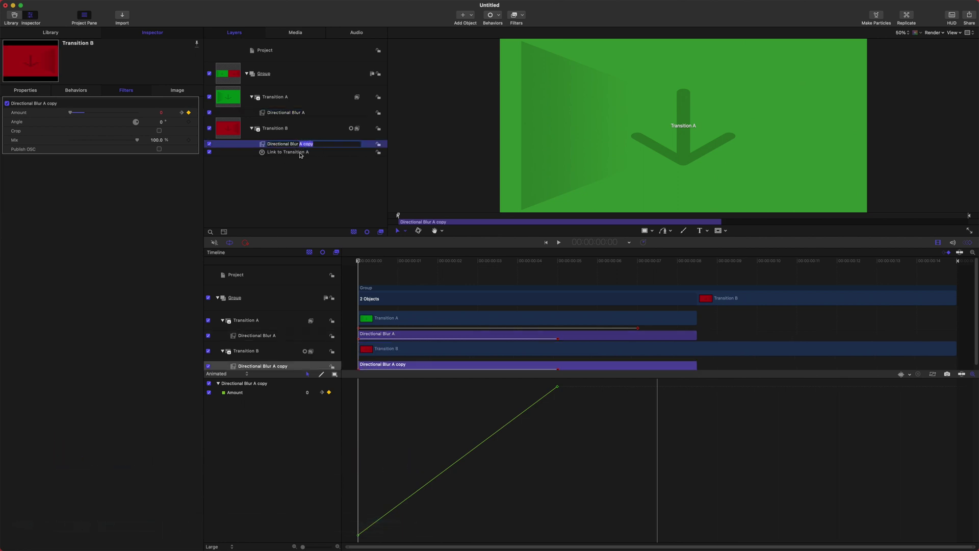
pyautogui.click(304, 190)
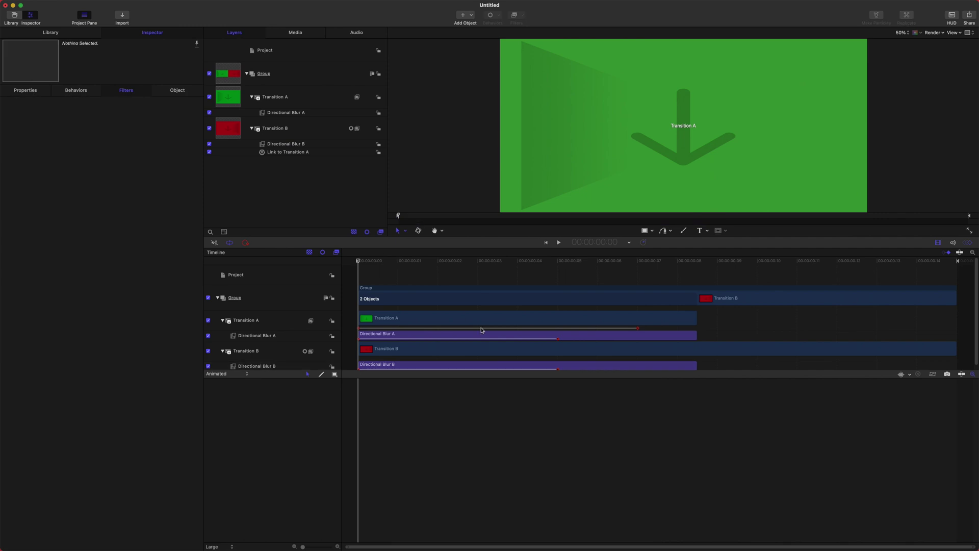
pyautogui.moveTo(388, 255); pyautogui.dragTo(643, 267)
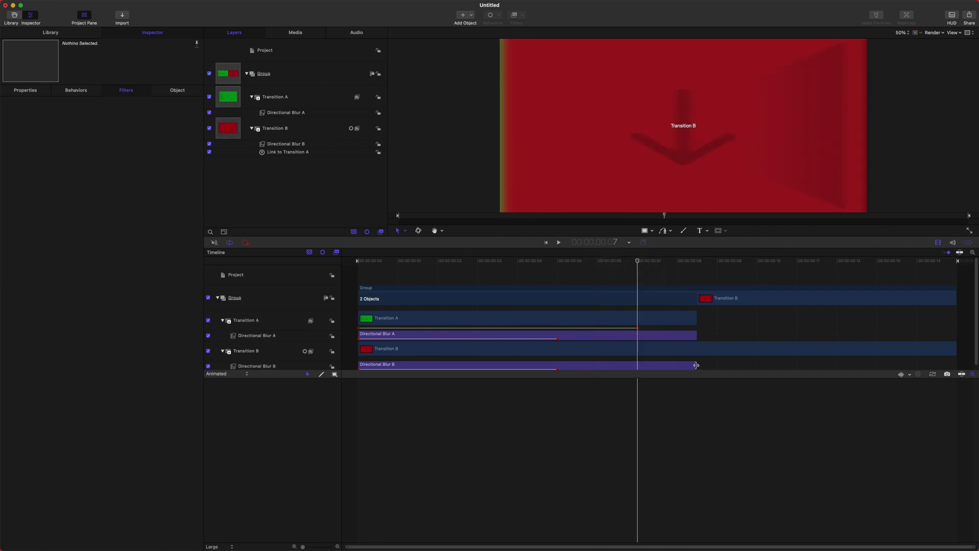
# Lengthen Directional Blur B's bar and keyframe its Amount to 0 at frame 11
pyautogui.scroll(-2, 703, 339)
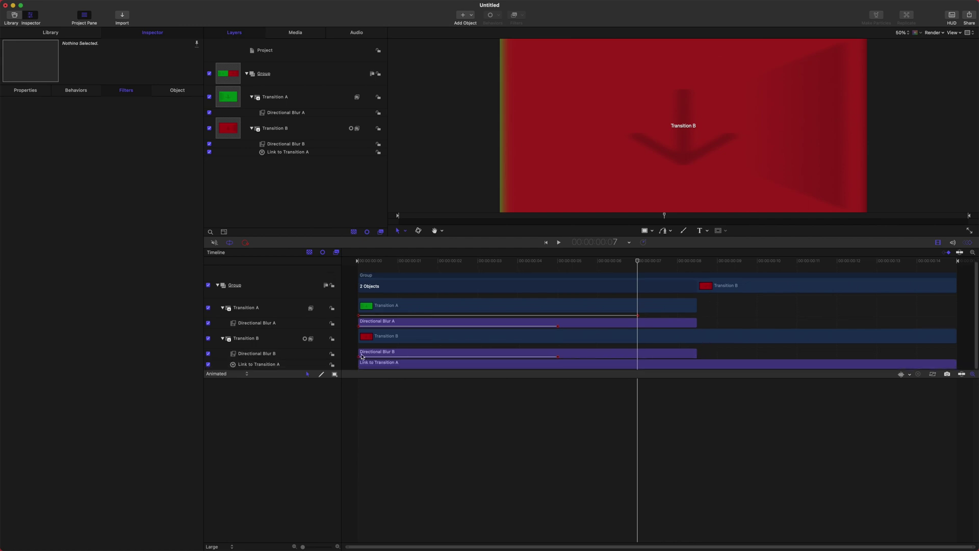
pyautogui.click(612, 354)
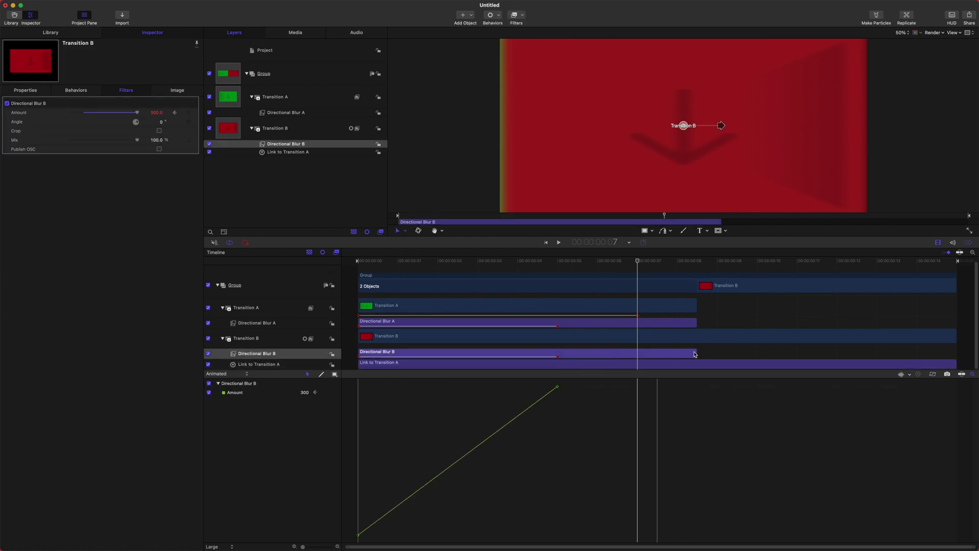
pyautogui.moveTo(694, 354); pyautogui.dragTo(857, 352)
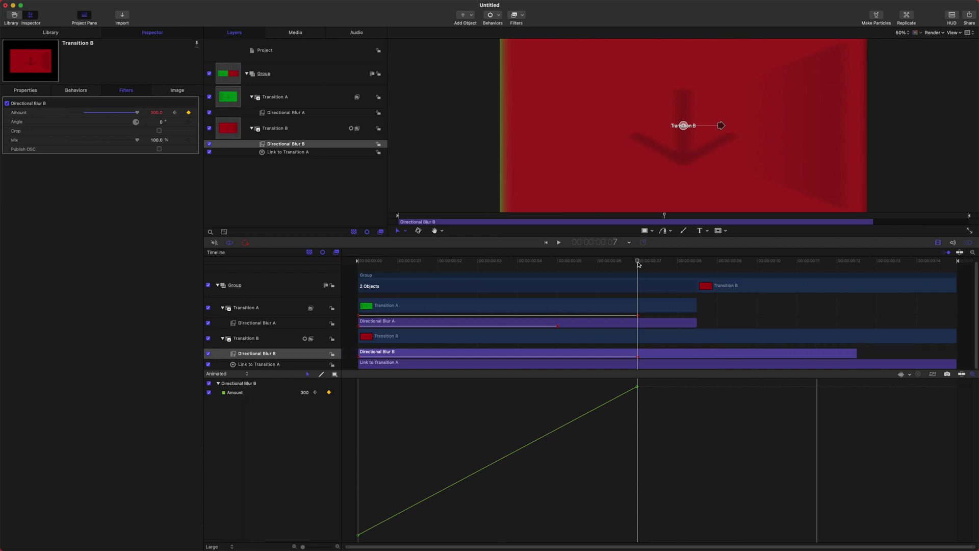
pyautogui.moveTo(641, 263); pyautogui.dragTo(779, 269)
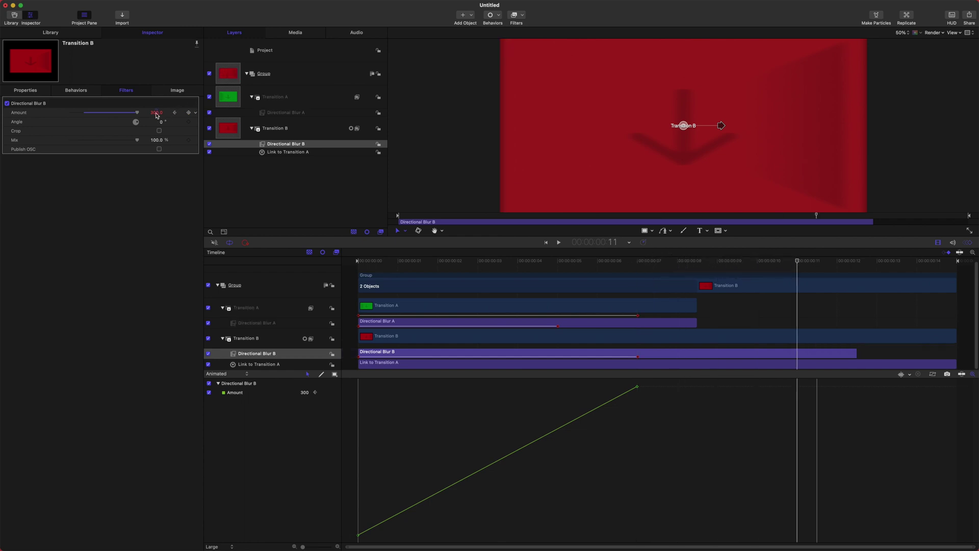
pyautogui.press('Return')
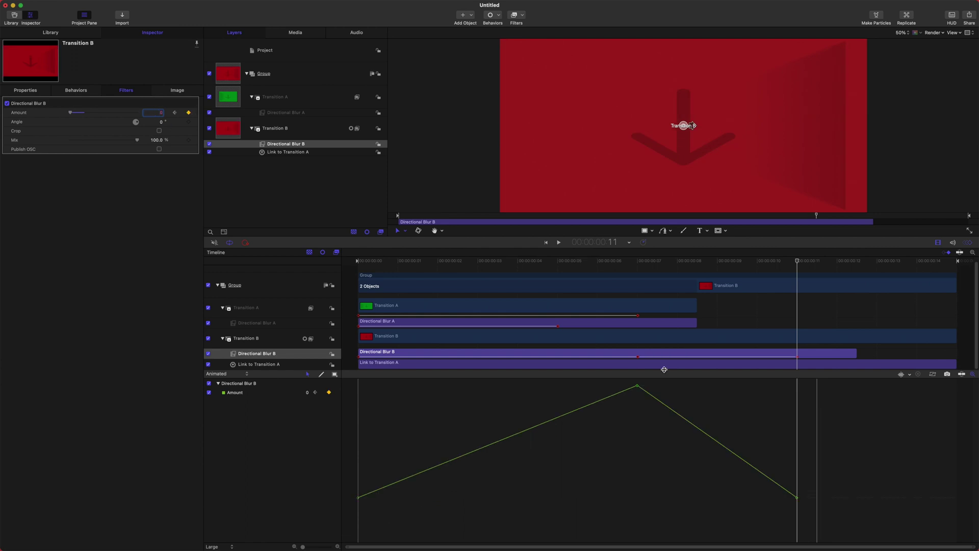
pyautogui.moveTo(679, 257)
pyautogui.mouseDown()
pyautogui.moveTo(494, 276)
pyautogui.moveTo(689, 270)
pyautogui.mouseUp()
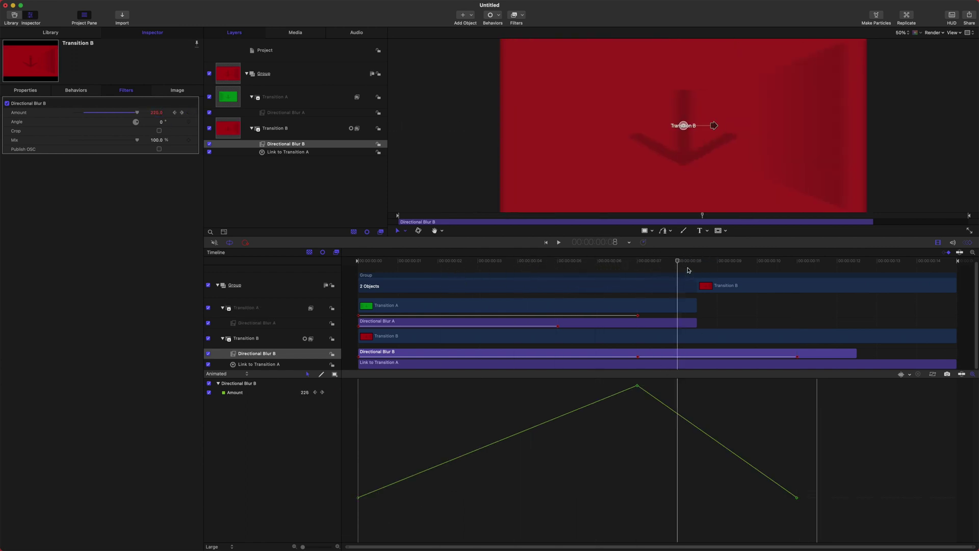
# Apply Ease Both to the peak Amount keyframe and preview the green-to-red transition
pyautogui.rightClick(638, 387)
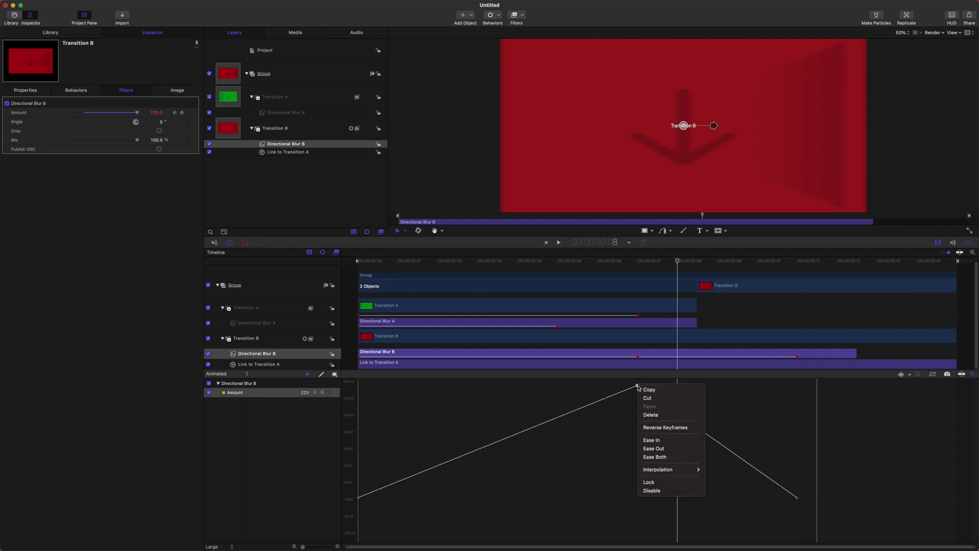
pyautogui.click(664, 457)
pyautogui.press('space')
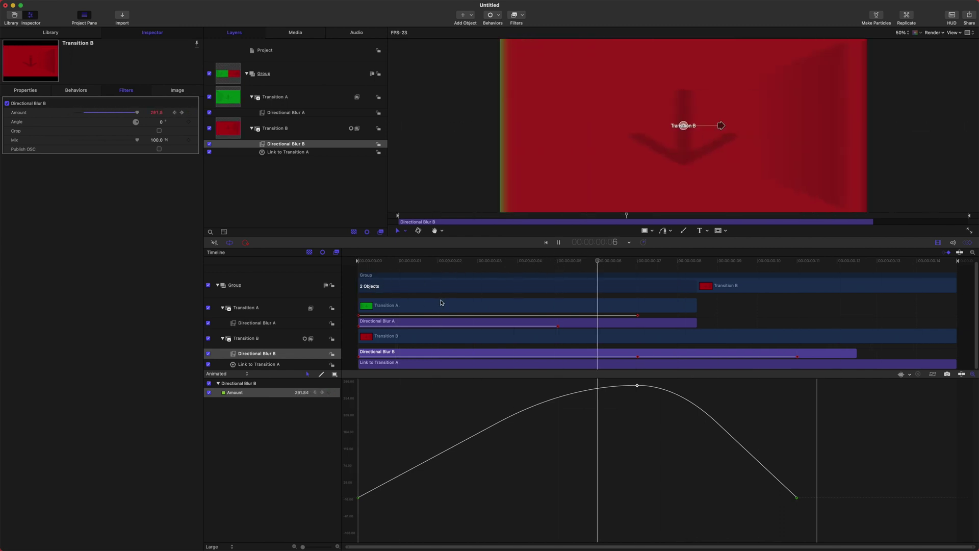
pyautogui.click(706, 263)
pyautogui.moveTo(707, 264); pyautogui.dragTo(287, 282)
# Move the blur peak keyframe earlier to frame 5 and replay to check timing
pyautogui.hotkey('shift', 'k')
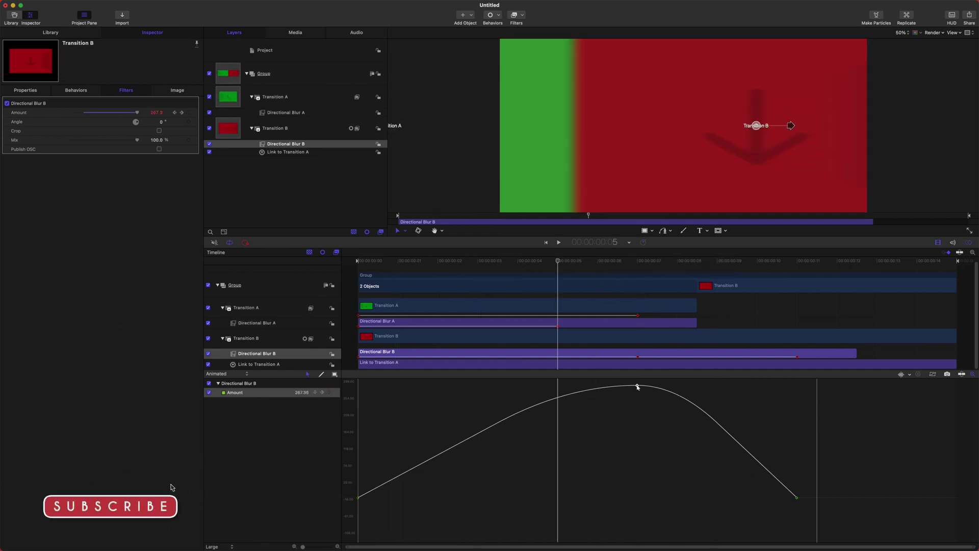
pyautogui.moveTo(637, 385); pyautogui.dragTo(597, 385)
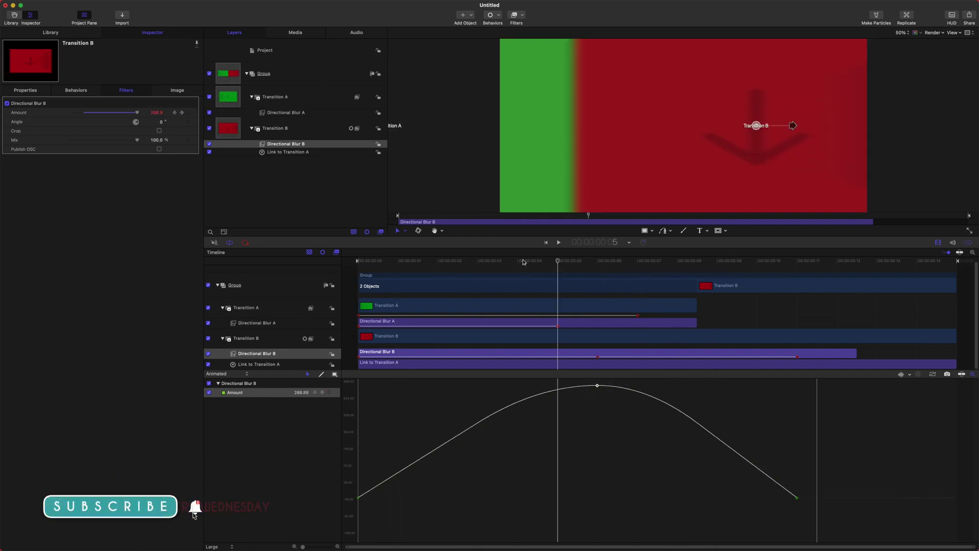
pyautogui.press('space')
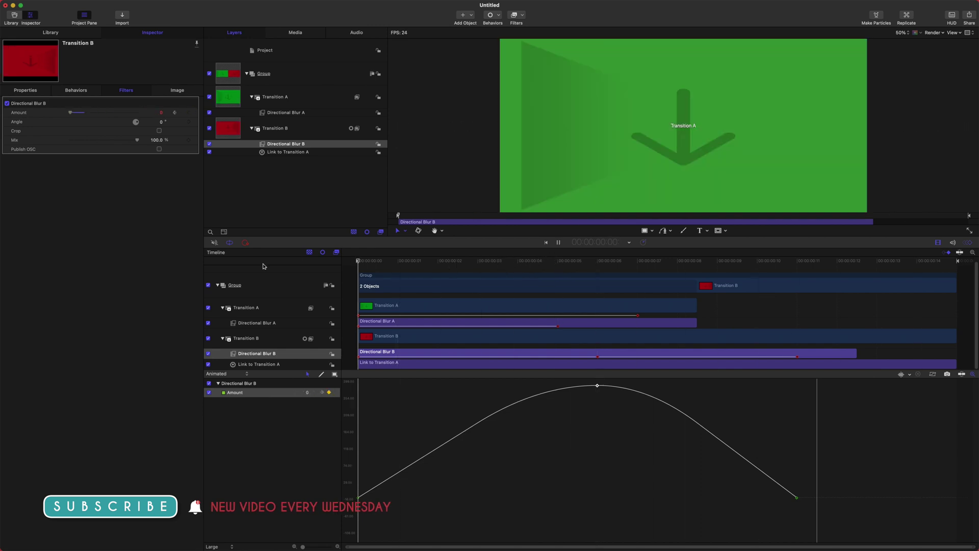
pyautogui.press('space')
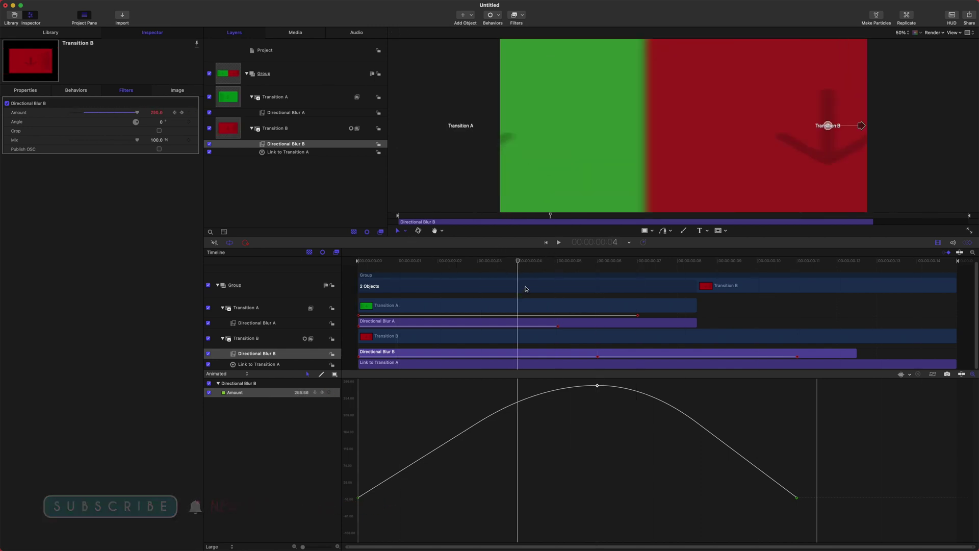
# Scrub back to frame 0 and select Transition A to reach its keyframed Position X
pyautogui.moveTo(518, 262); pyautogui.dragTo(362, 263)
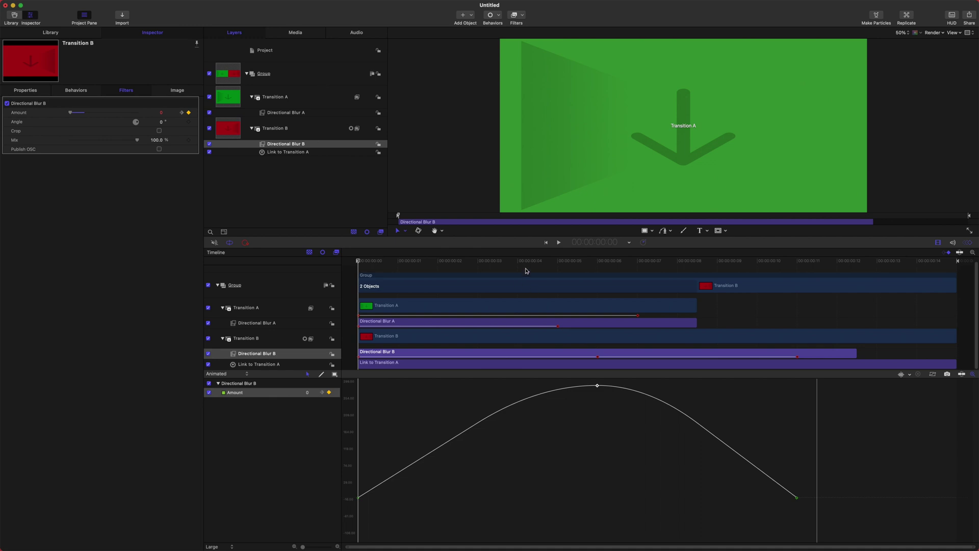
pyautogui.moveTo(527, 270); pyautogui.dragTo(438, 265)
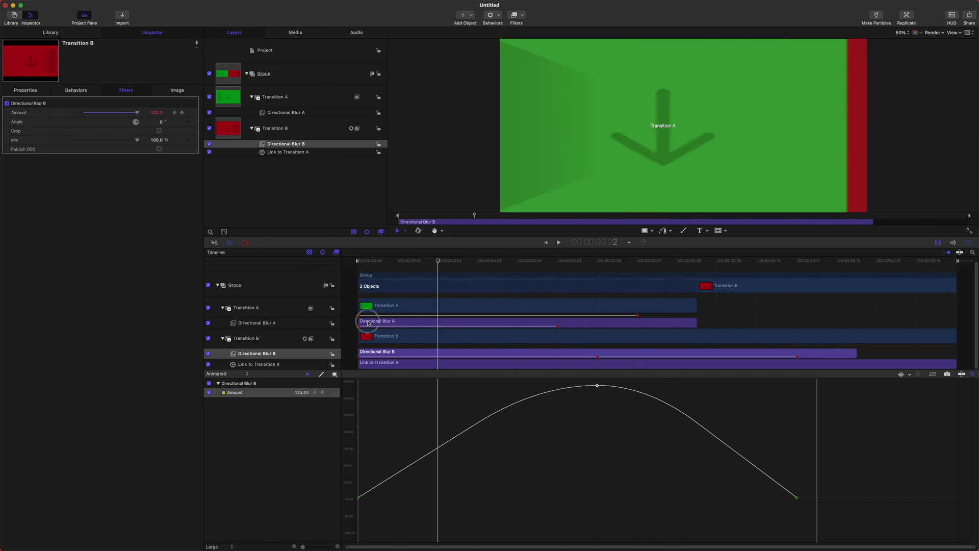
pyautogui.moveTo(368, 322); pyautogui.dragTo(255, 273)
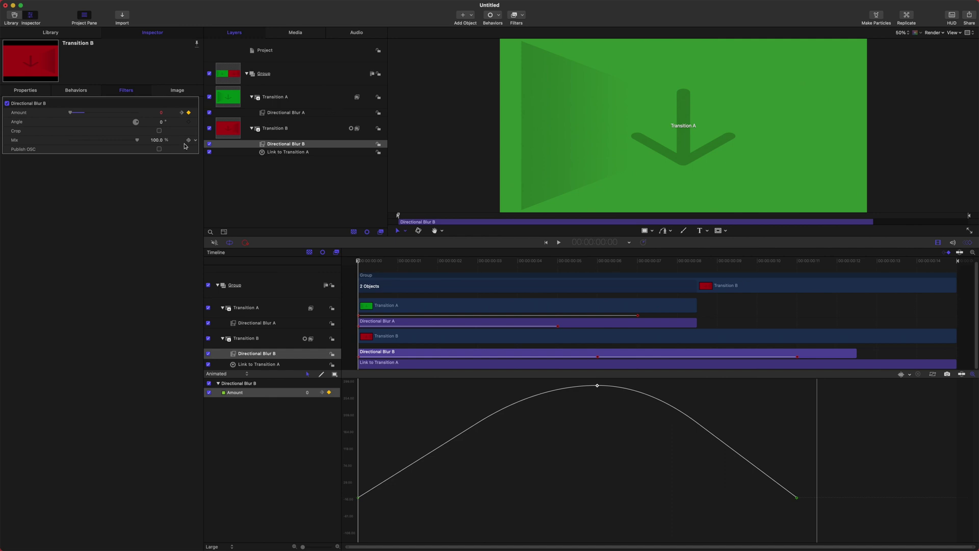
pyautogui.click(301, 102)
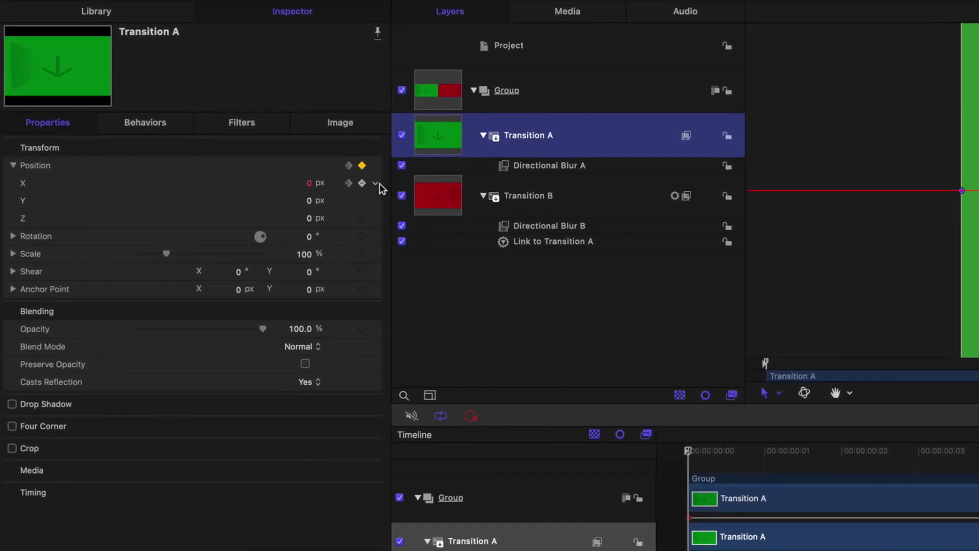
pyautogui.click(196, 122)
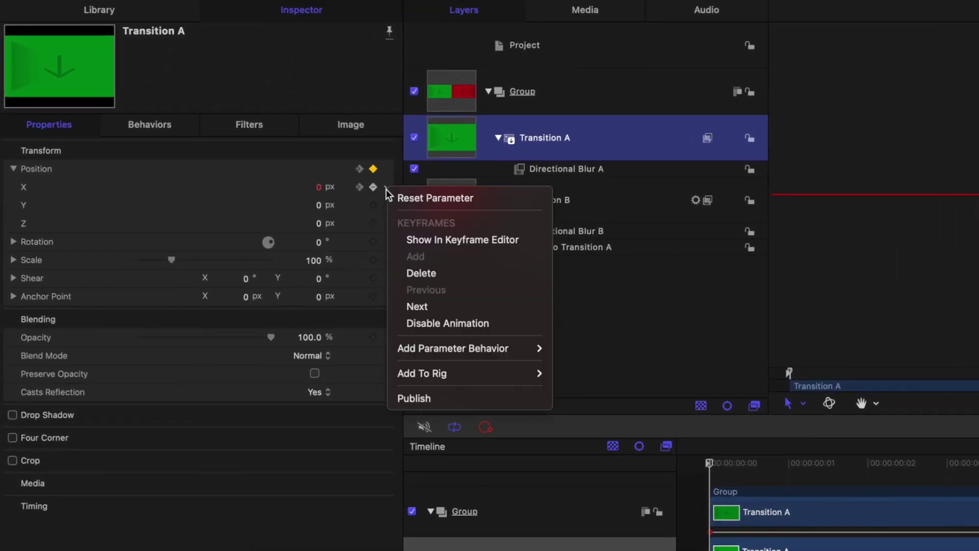
# Add Position X to a new rig's pop-up widget and name the first snapshot Whip Left
pyautogui.moveTo(500, 368)
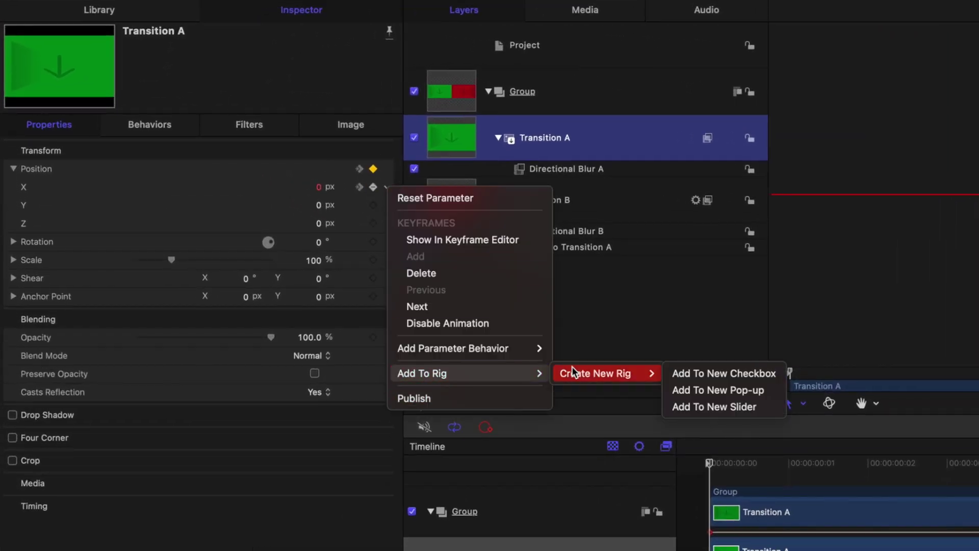
pyautogui.click(744, 390)
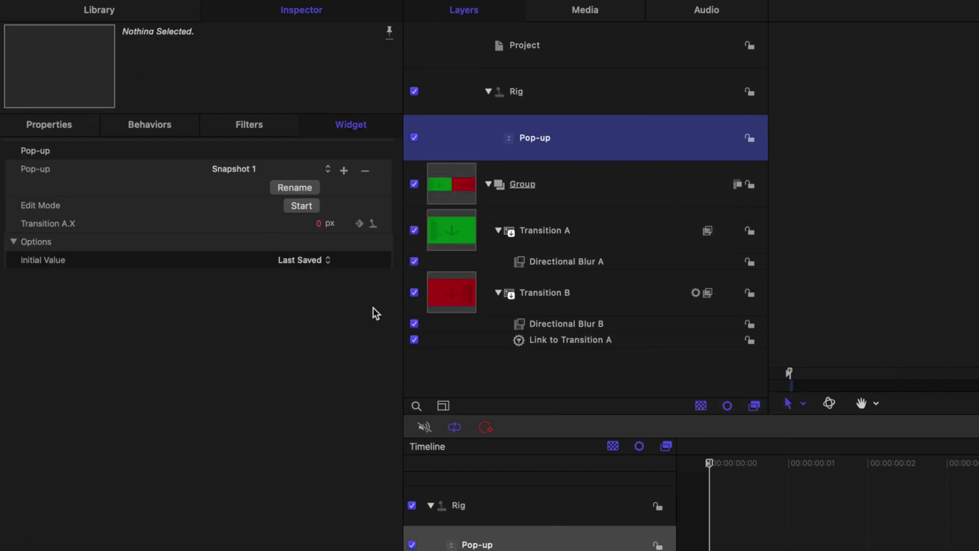
pyautogui.click(291, 188)
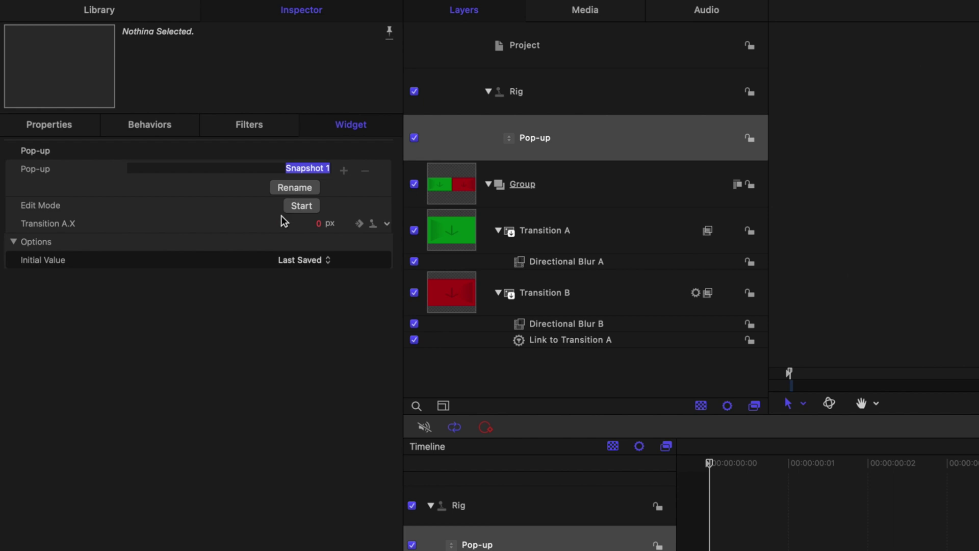
pyautogui.write('Whip Left')
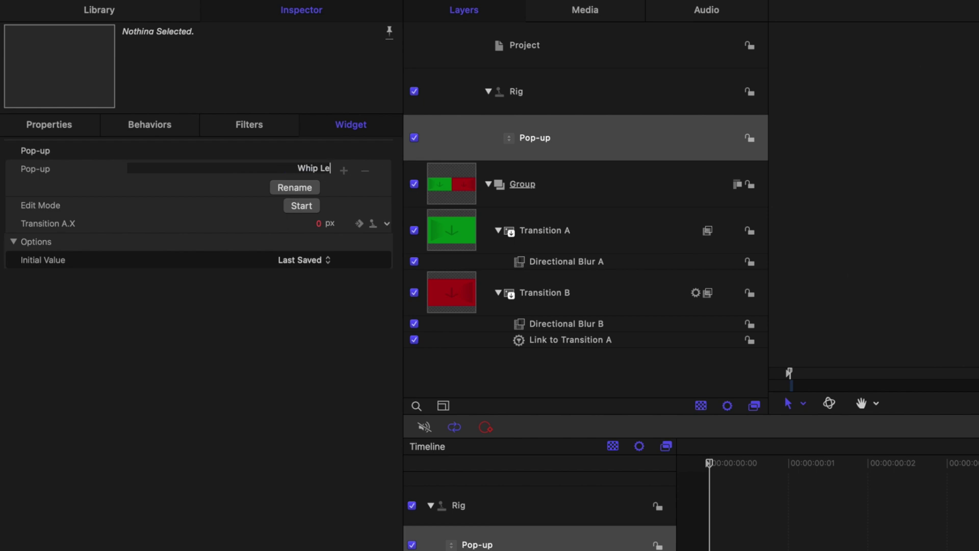
pyautogui.press('Return')
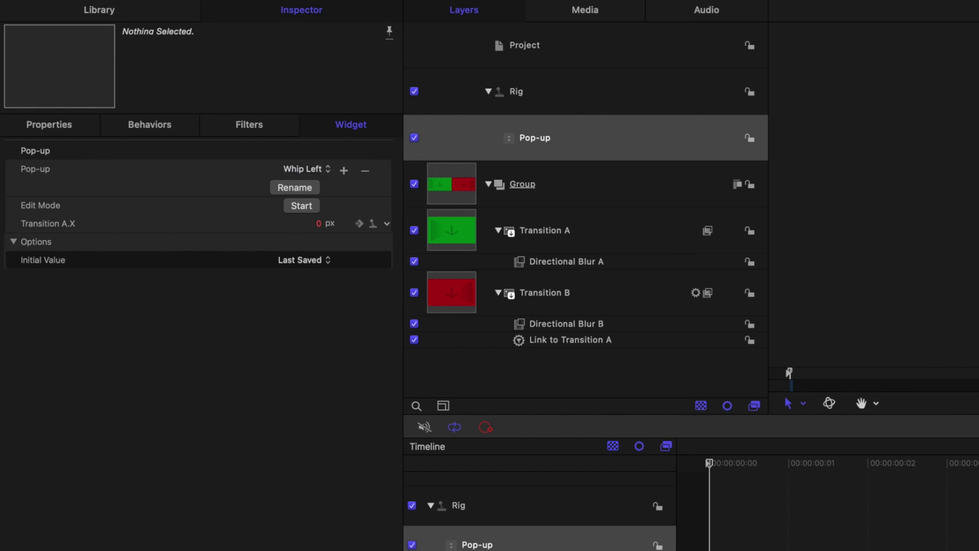
# Switch to Snapshot 2 and rename it Whip Right
pyautogui.click(316, 169)
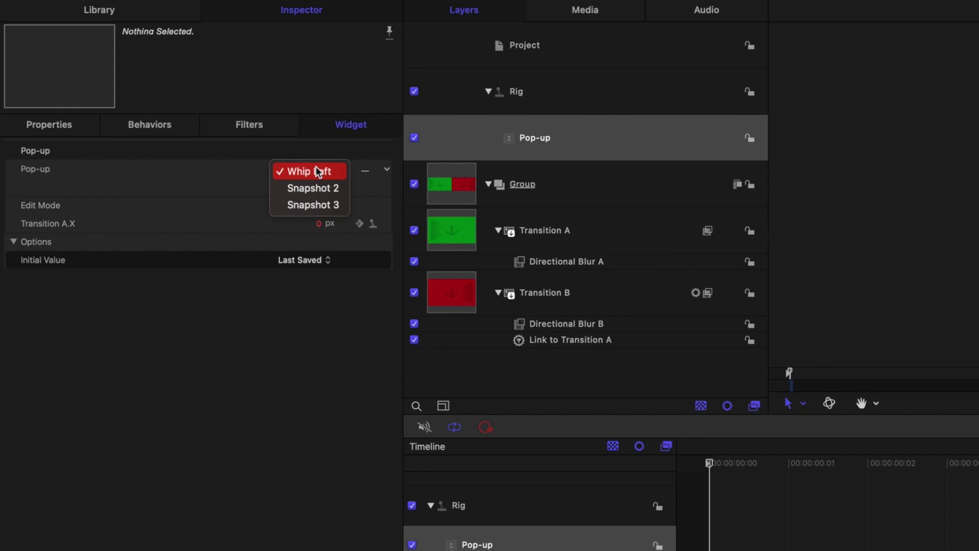
pyautogui.click(313, 188)
pyautogui.click(304, 194)
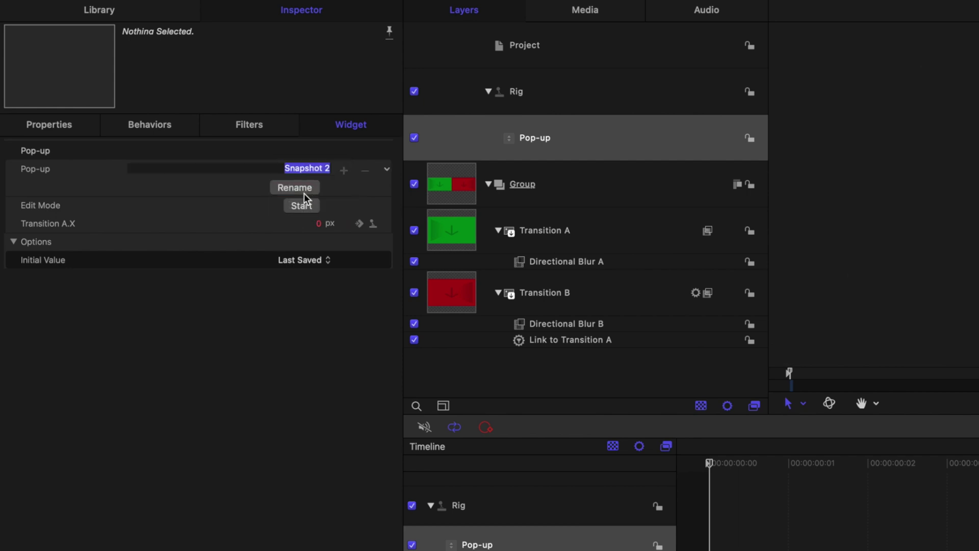
pyautogui.write('Whip Right')
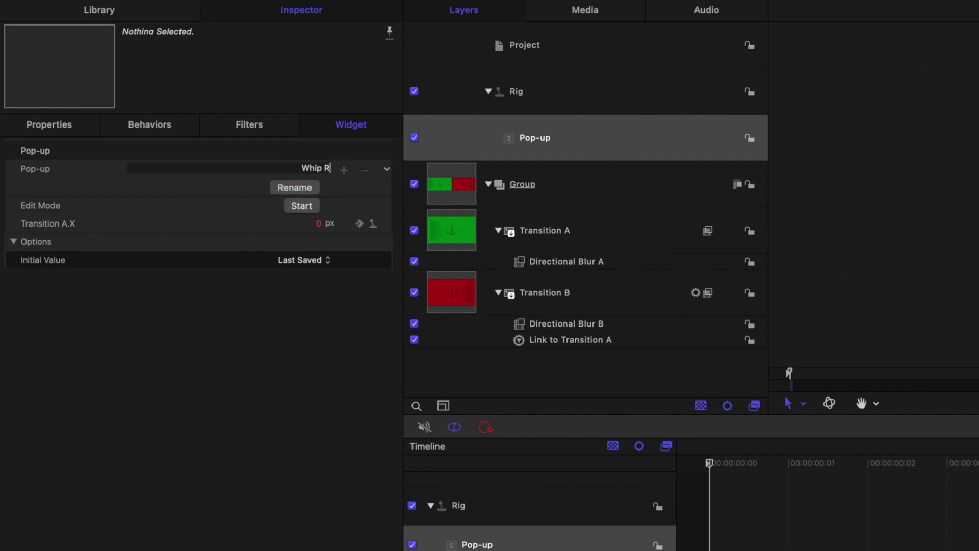
pyautogui.press('Return')
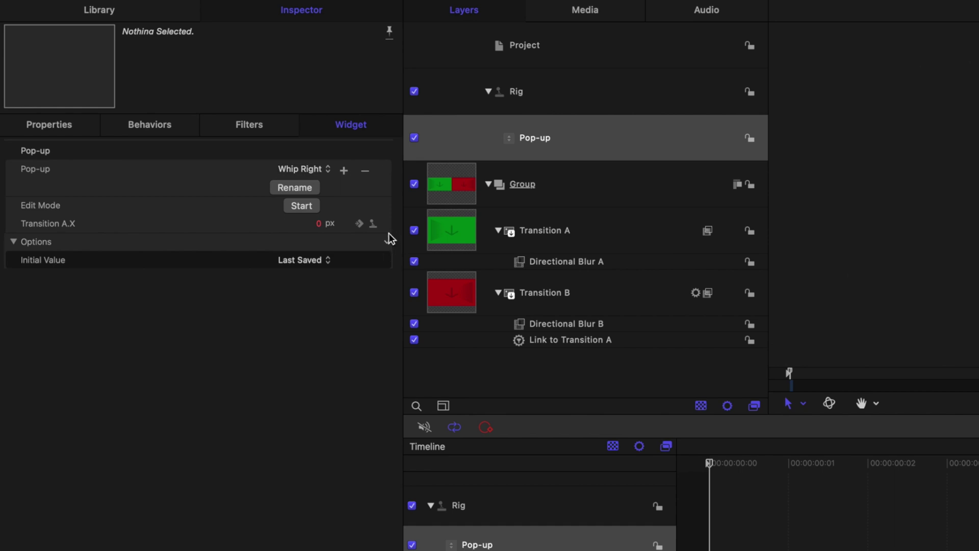
pyautogui.click(50, 202)
# Check Transition A's X across both snapshots and reset Transition A.X to 0 px
pyautogui.click(897, 469)
pyautogui.click(708, 463)
pyautogui.click(965, 488)
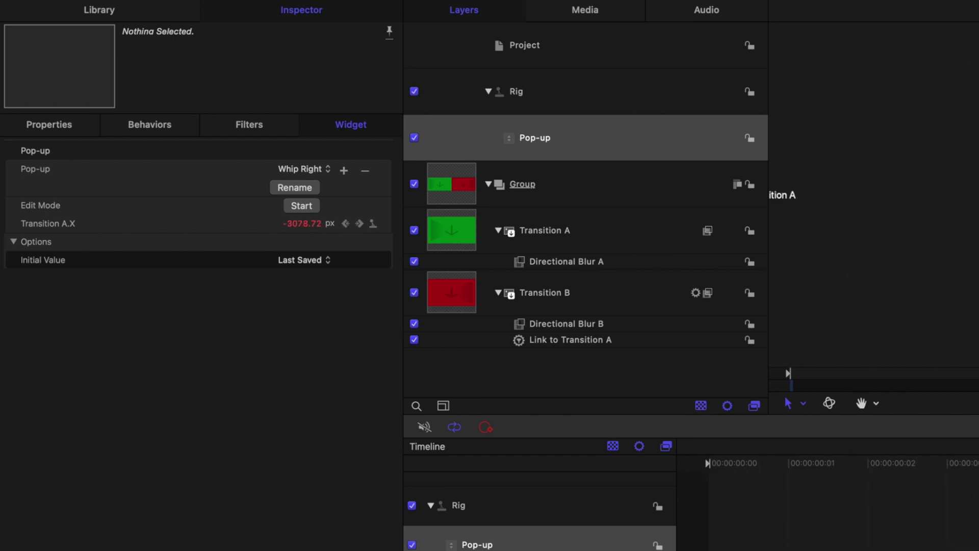
pyautogui.click(760, 469)
pyautogui.click(296, 169)
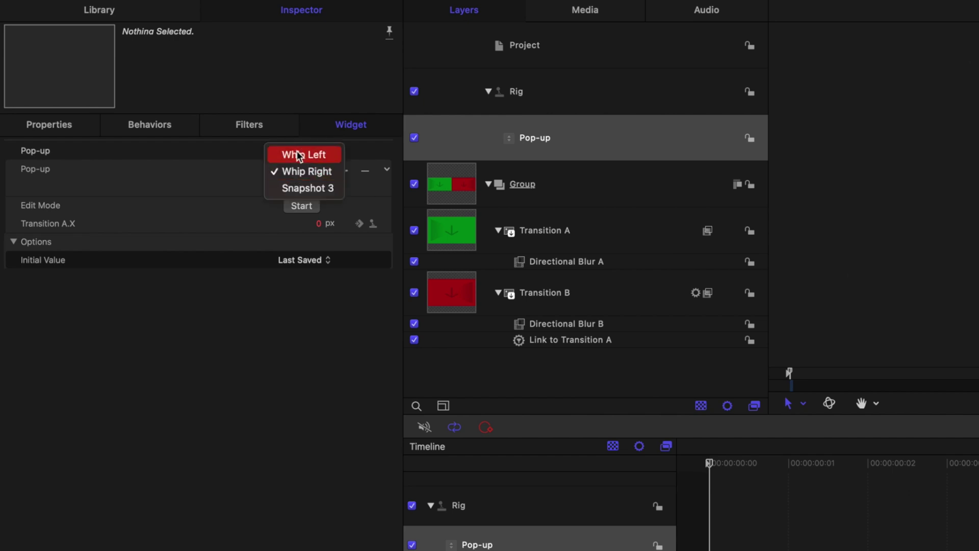
pyautogui.click(293, 154)
pyautogui.click(296, 169)
pyautogui.click(306, 186)
pyautogui.click(660, 479)
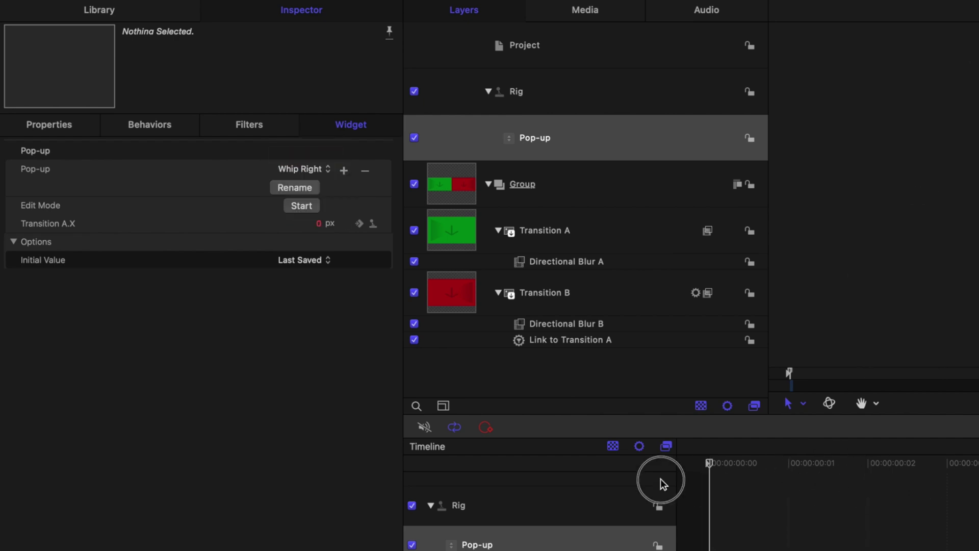
pyautogui.click(786, 486)
pyautogui.click(587, 457)
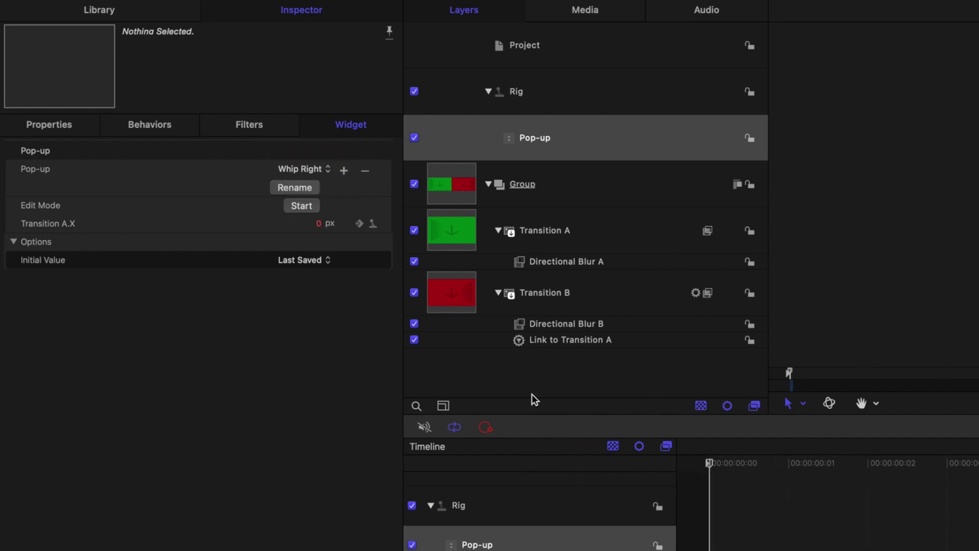
# Enter Rig Edit Mode on Whip Right and move the Stop Rig Edit Mode window aside
pyautogui.click(296, 170)
pyautogui.click(293, 169)
pyautogui.click(301, 206)
pyautogui.moveTo(490, 304); pyautogui.dragTo(417, 432)
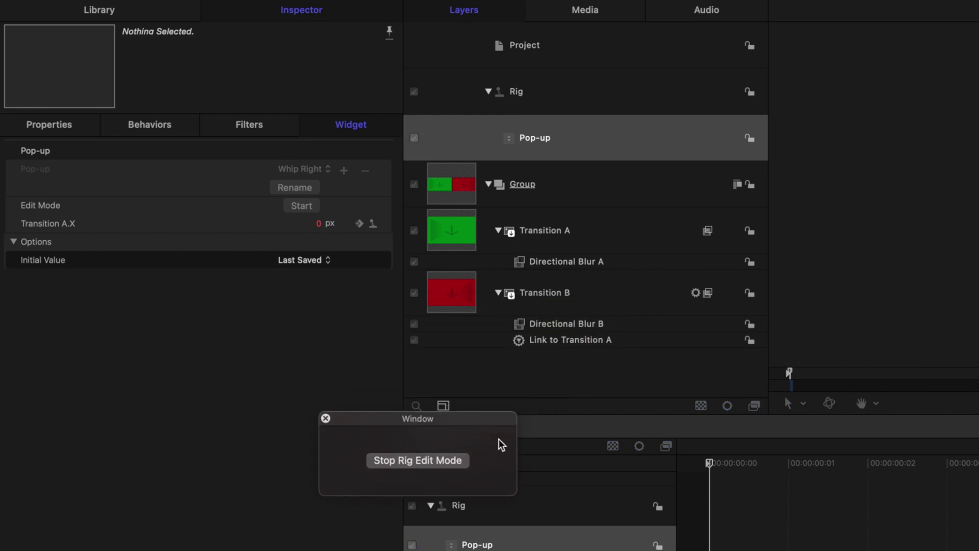
pyautogui.moveTo(474, 420); pyautogui.dragTo(398, 456)
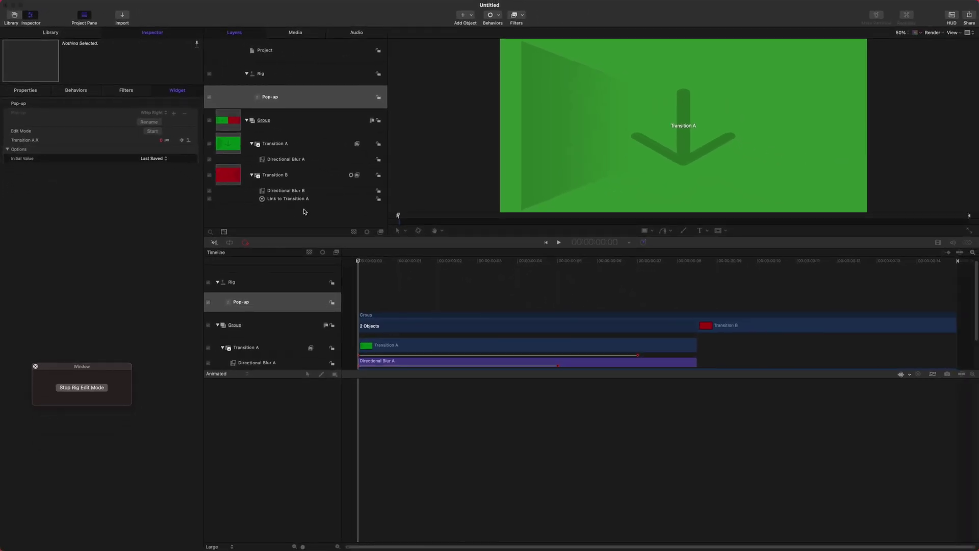
# Set the Link to Transition A behavior's X offset to -3840
pyautogui.click(296, 199)
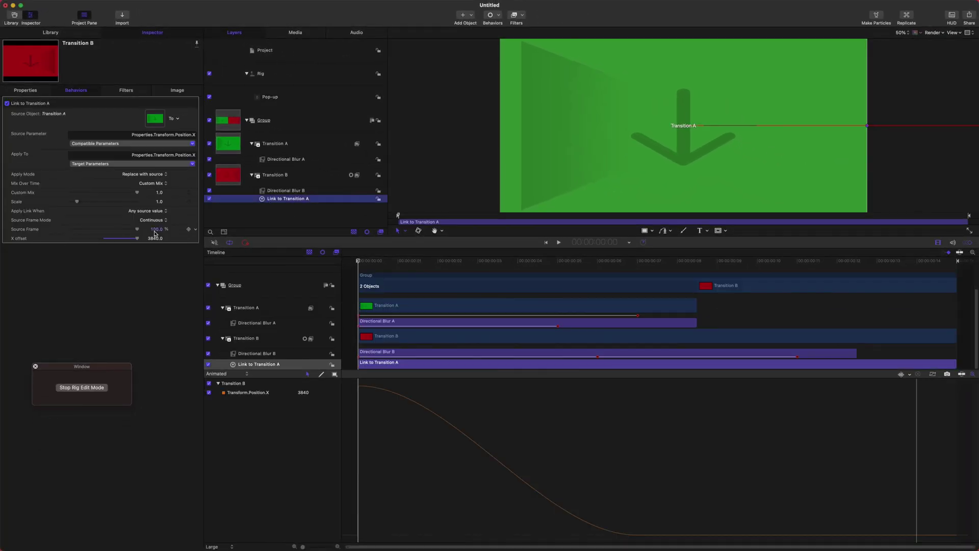
pyautogui.click(153, 238)
pyautogui.press('BackSpace')
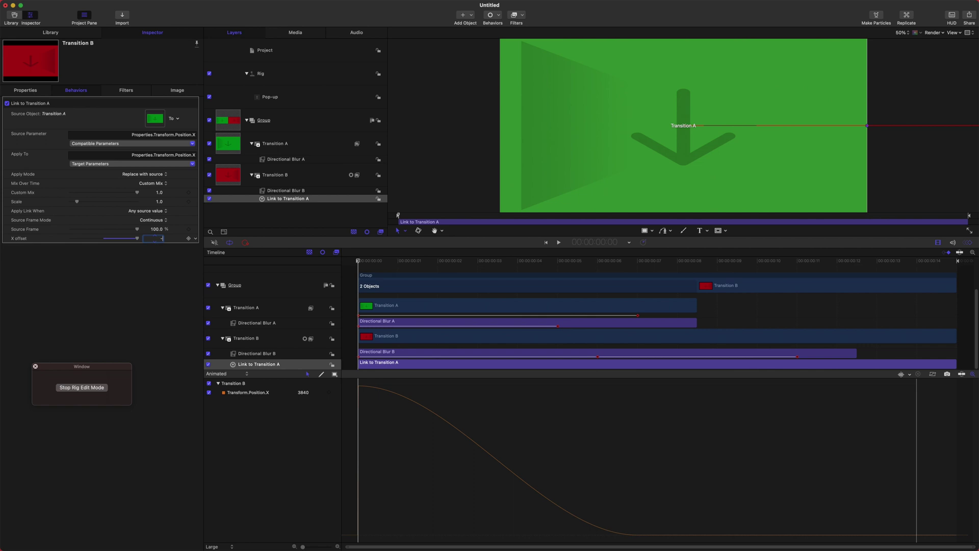
pyautogui.write('-3840')
pyautogui.press('Return')
pyautogui.moveTo(358, 260); pyautogui.dragTo(291, 256)
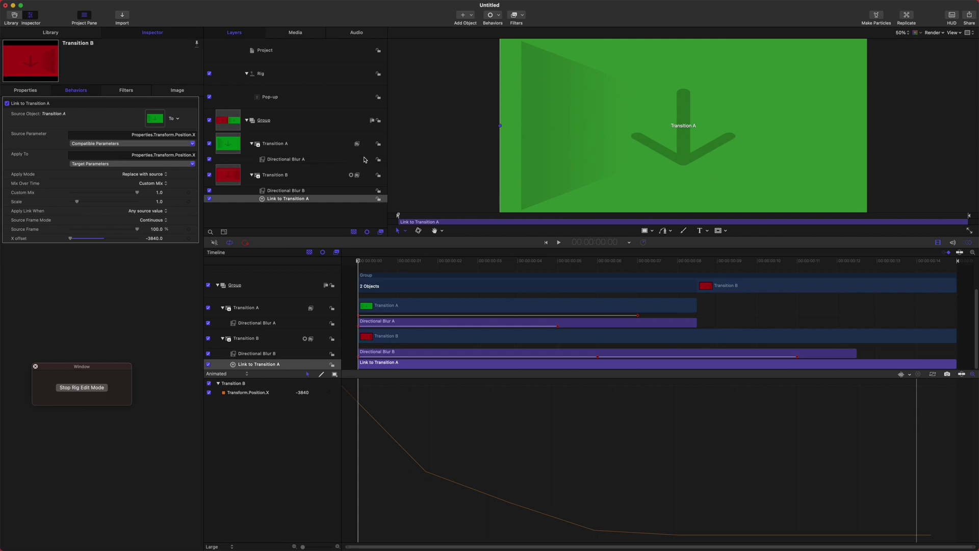
# Set Transition A's Position X to 3840 and preview the motion from frame 8
pyautogui.click(301, 144)
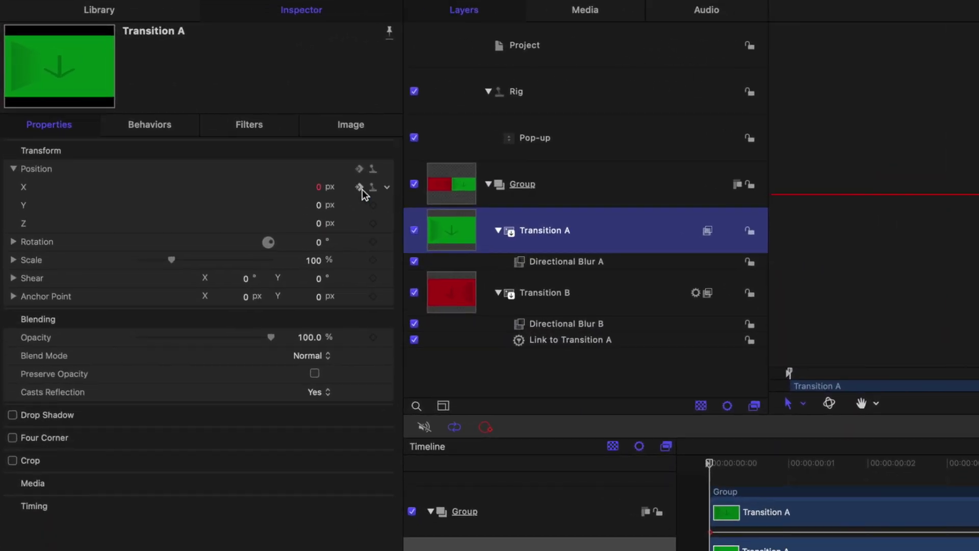
pyautogui.click(306, 188)
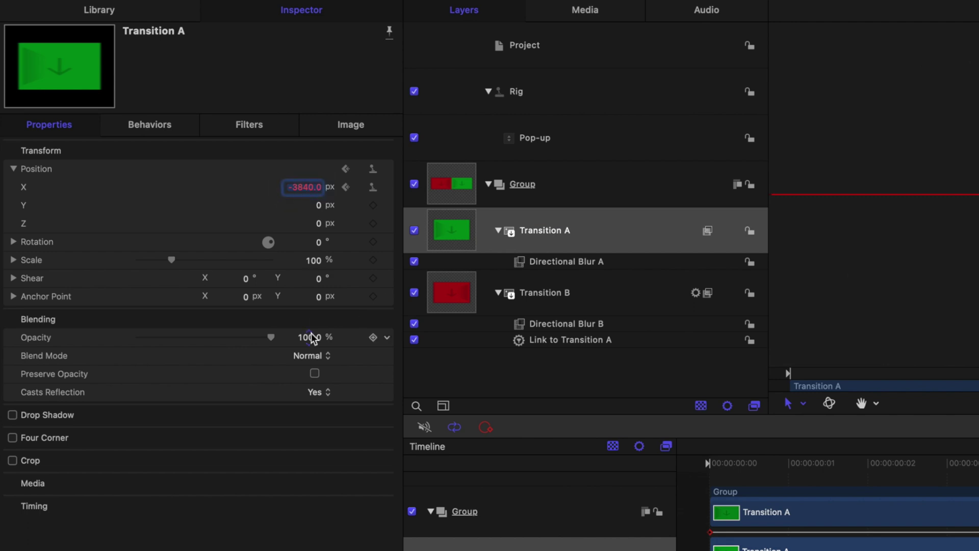
pyautogui.write('3840')
pyautogui.press('Return')
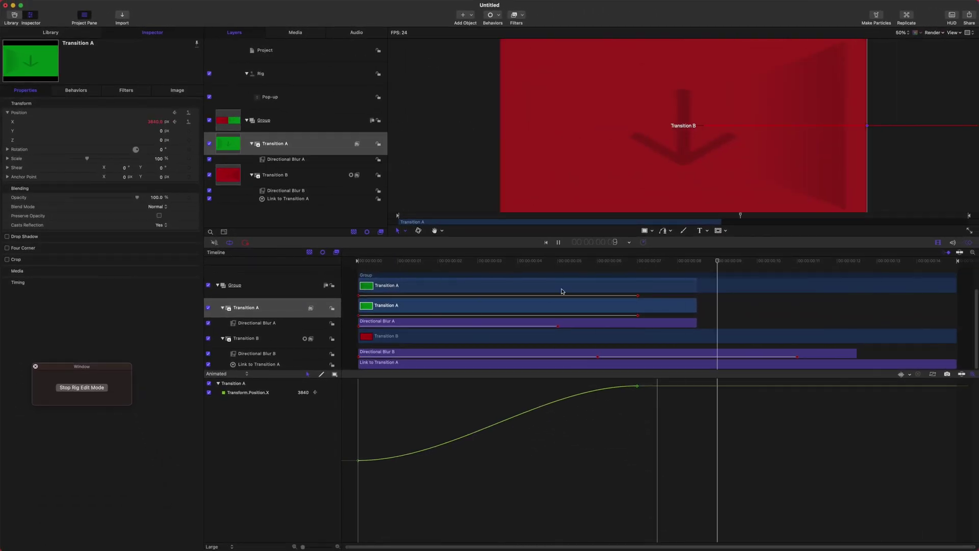
pyautogui.press('space')
pyautogui.moveTo(590, 262); pyautogui.dragTo(677, 259)
pyautogui.press('space')
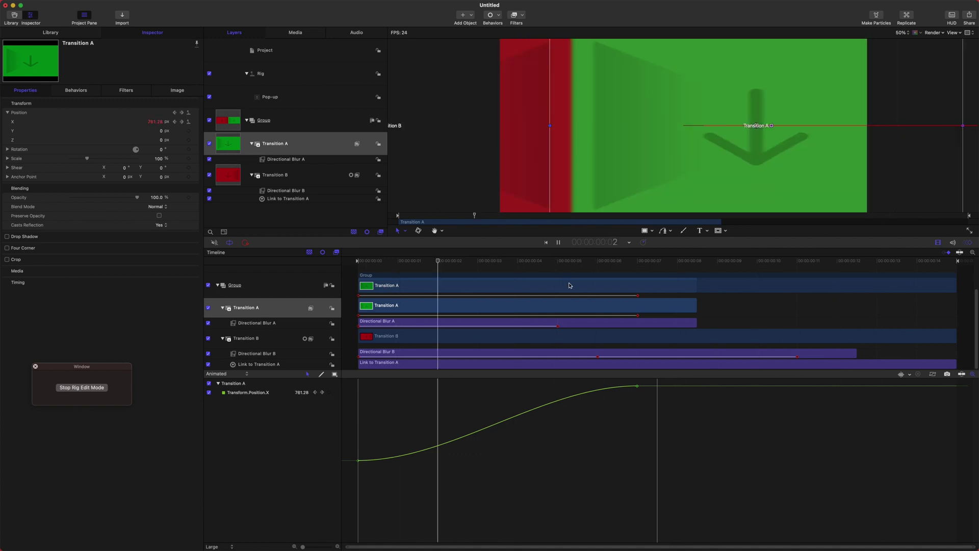
pyautogui.press('space')
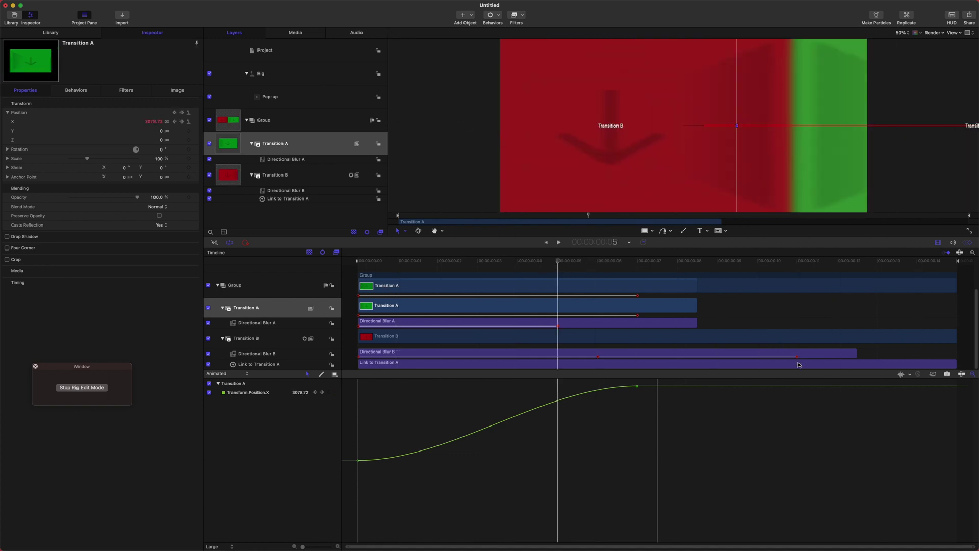
# Drag the Directional Blur B keyframe earlier and replay to review blur timing
pyautogui.moveTo(797, 357); pyautogui.dragTo(677, 357)
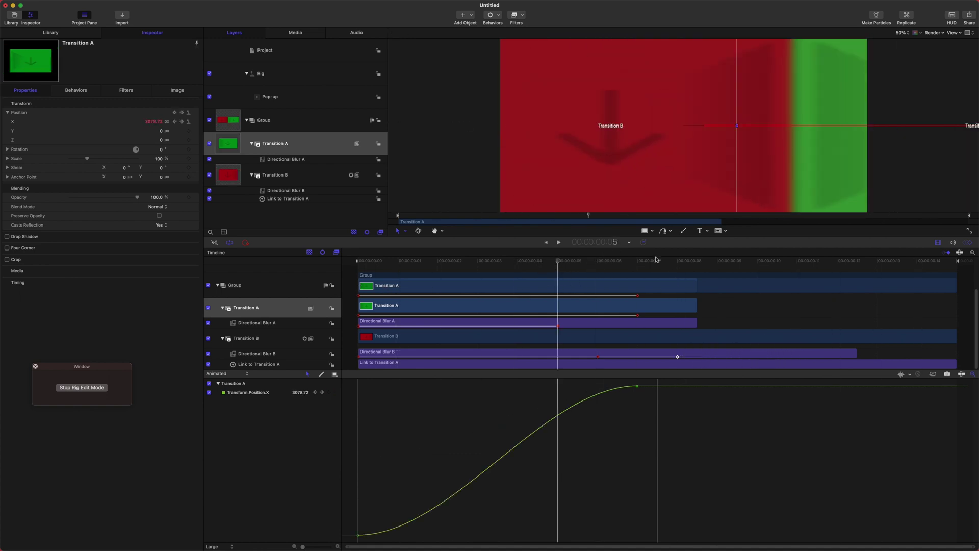
pyautogui.press('space')
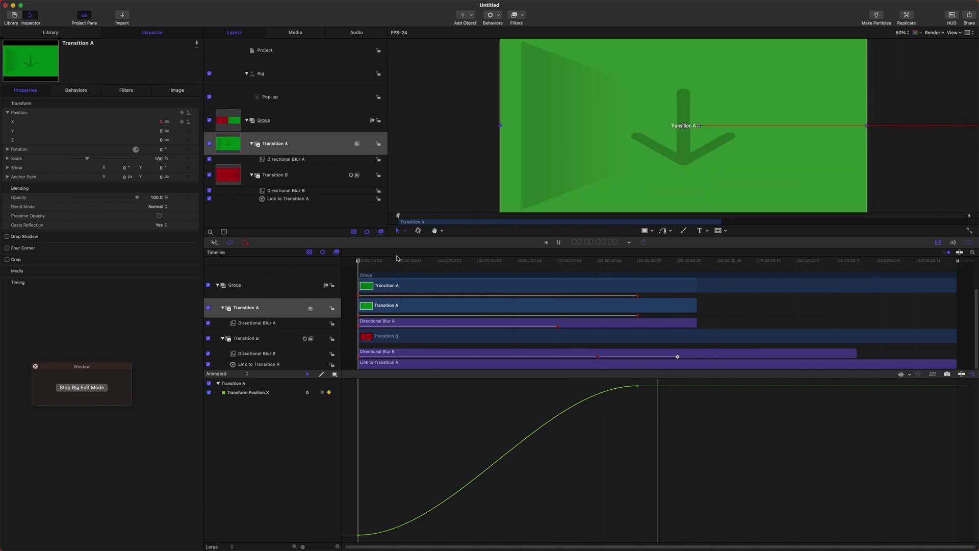
pyautogui.press('space')
# Exit Rig Edit Mode, set the Pop-up widget to Whip Left and play it
pyautogui.click(82, 387)
pyautogui.click(422, 263)
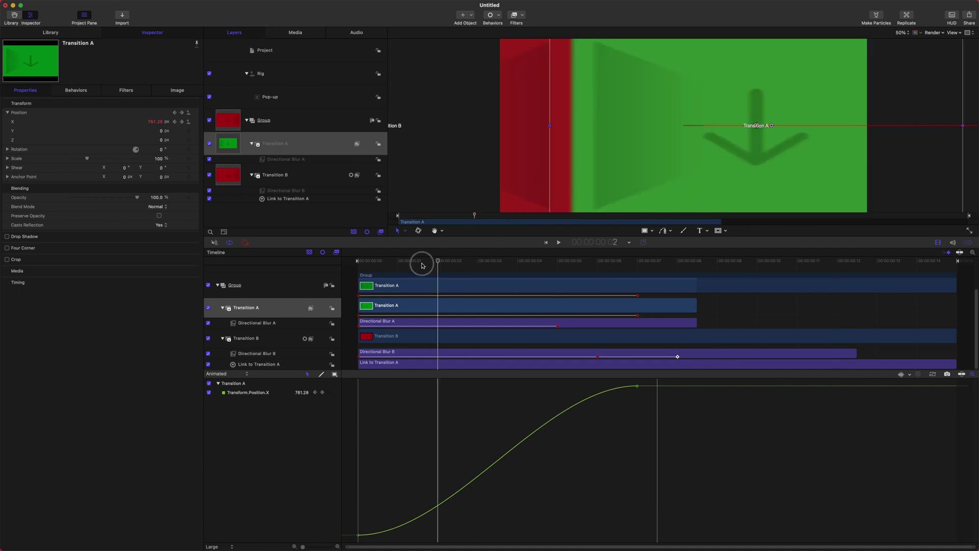
pyautogui.moveTo(422, 263); pyautogui.dragTo(357, 264)
pyautogui.click(293, 97)
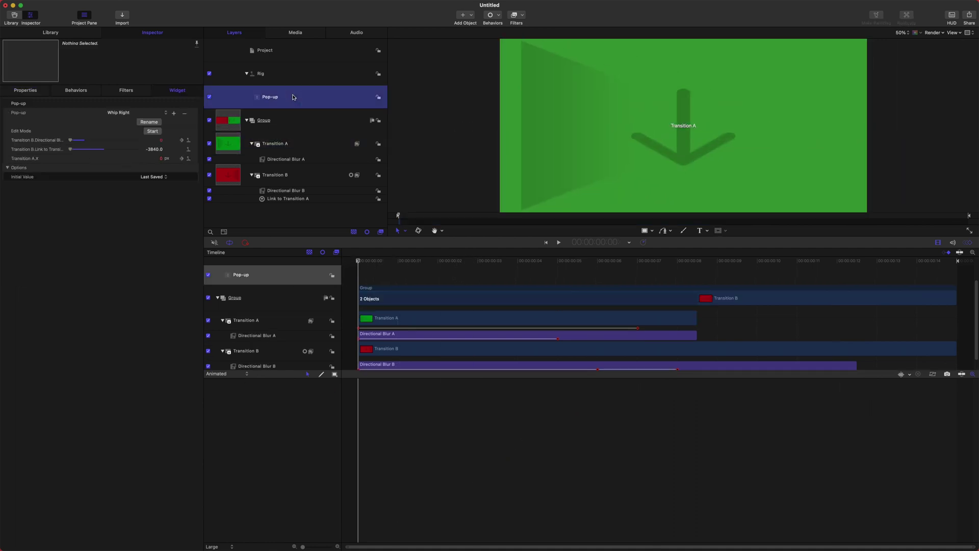
pyautogui.click(148, 113)
pyautogui.click(147, 105)
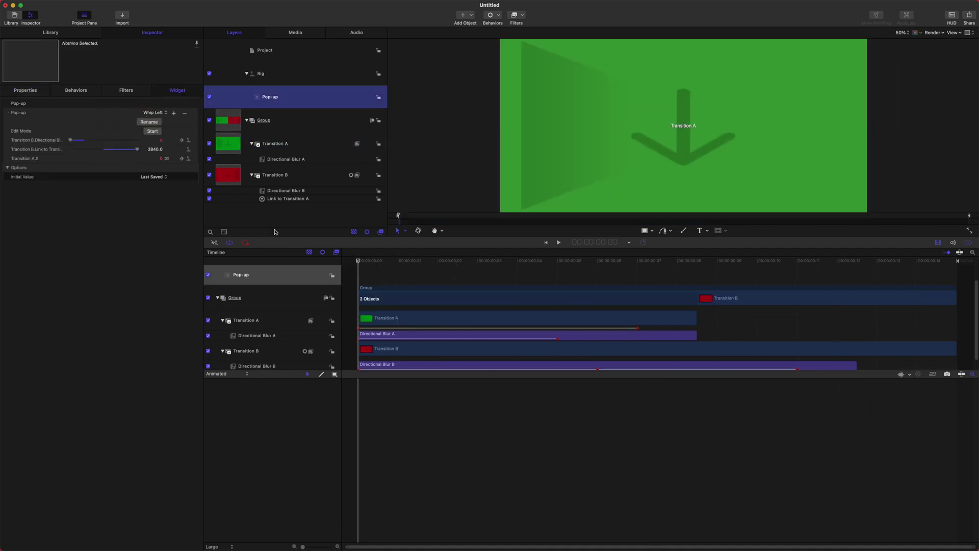
pyautogui.press('space')
pyautogui.press('space')
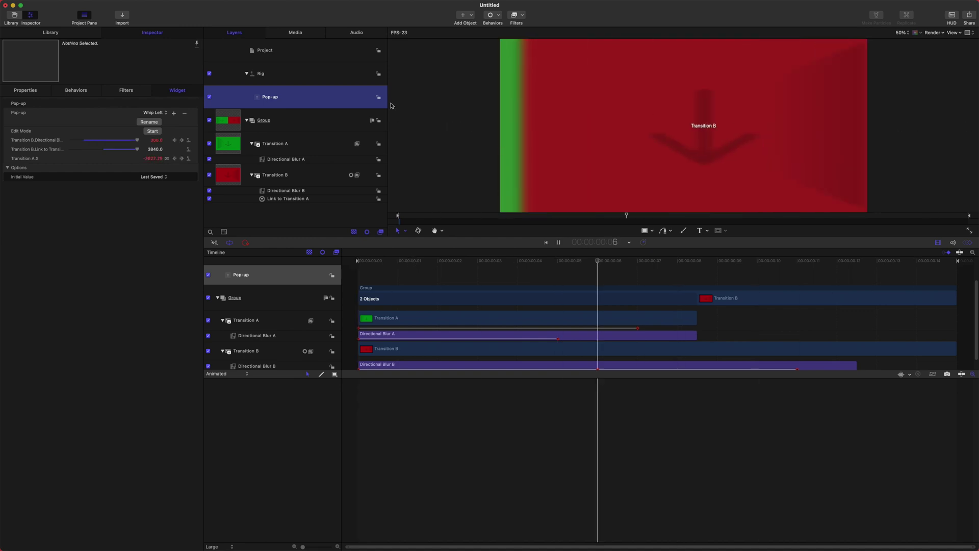
# Switch the Pop-up widget to Whip Right and play from the start
pyautogui.click(163, 118)
pyautogui.click(164, 122)
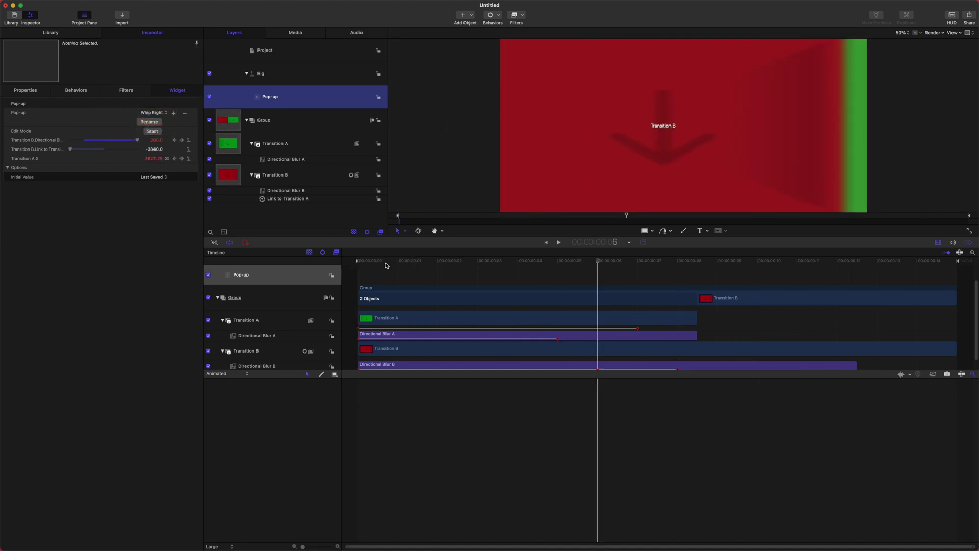
pyautogui.press('Home')
pyautogui.press('space')
pyautogui.press('space')
# Try Snapshot 3, then leave the Pop-up widget set to Whip Left
pyautogui.click(153, 112)
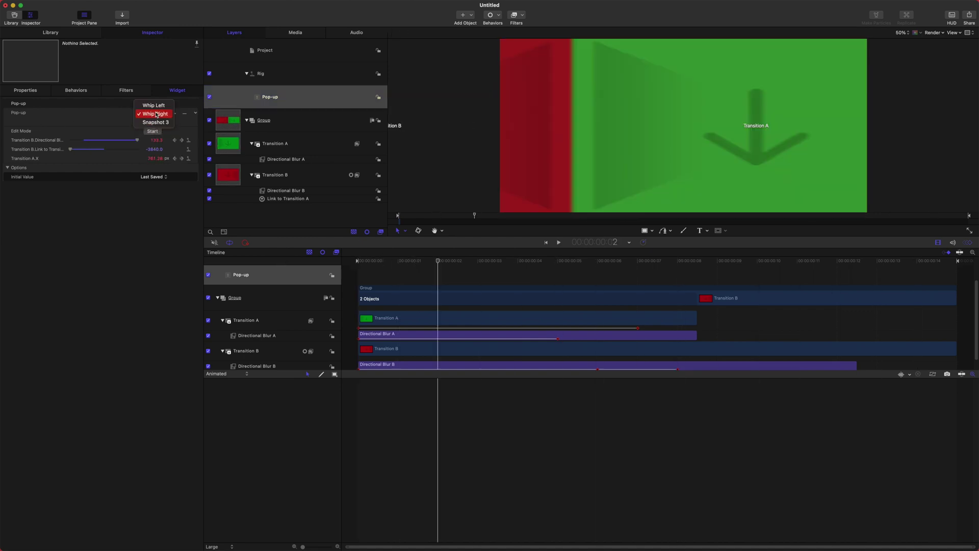
pyautogui.click(157, 122)
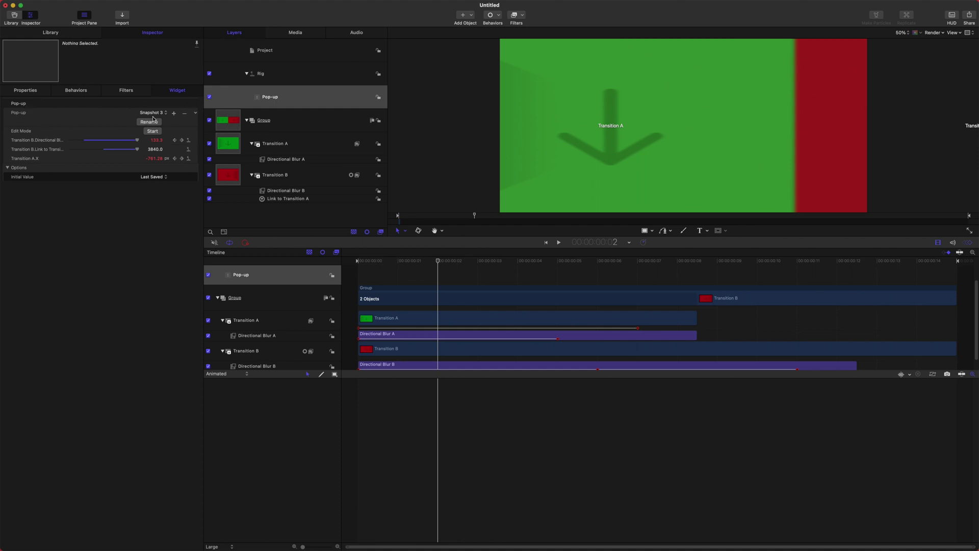
pyautogui.click(185, 114)
pyautogui.press('Home')
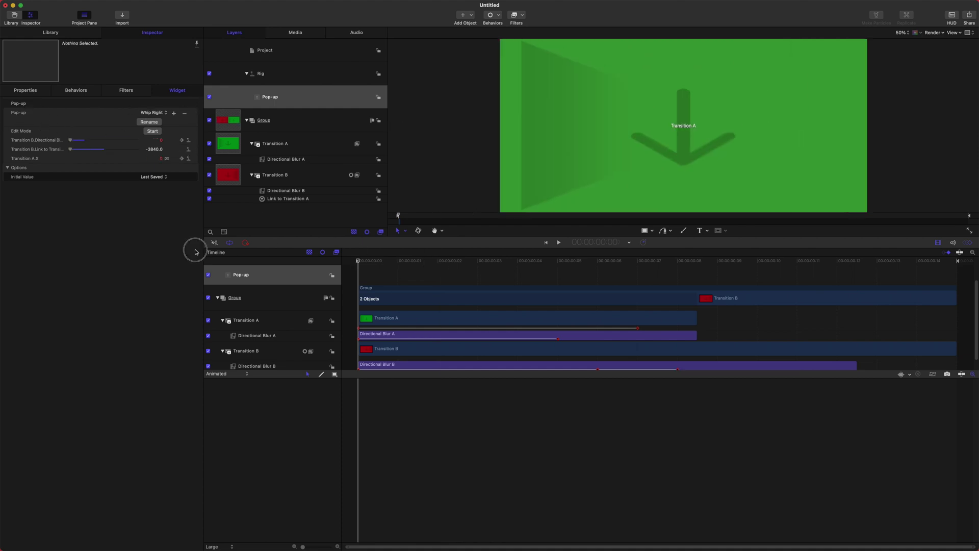
pyautogui.click(155, 113)
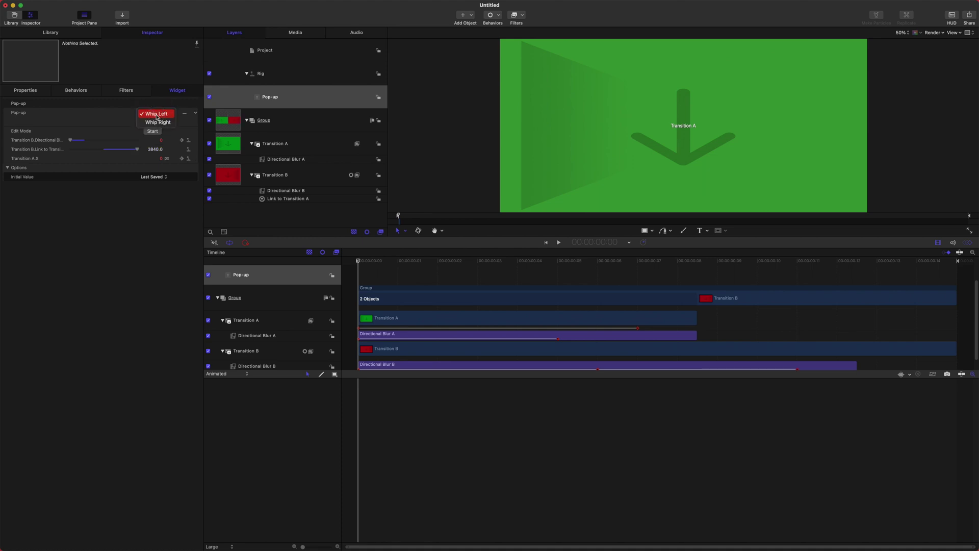
pyautogui.click(154, 105)
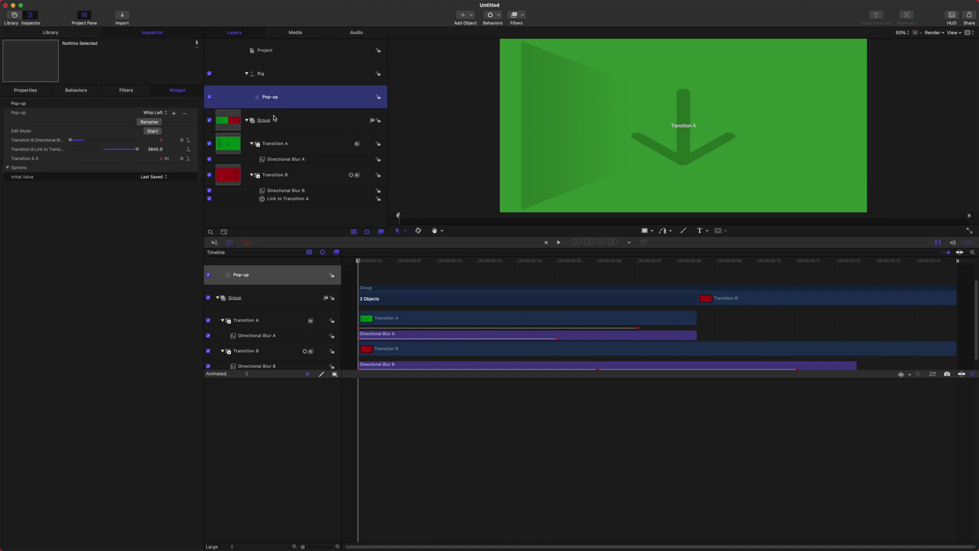
# Rename the Pop-up widget to Whip Direction and publish it as a Final Cut Pro parameter
pyautogui.doubleClick(288, 102)
pyautogui.write('Whip')
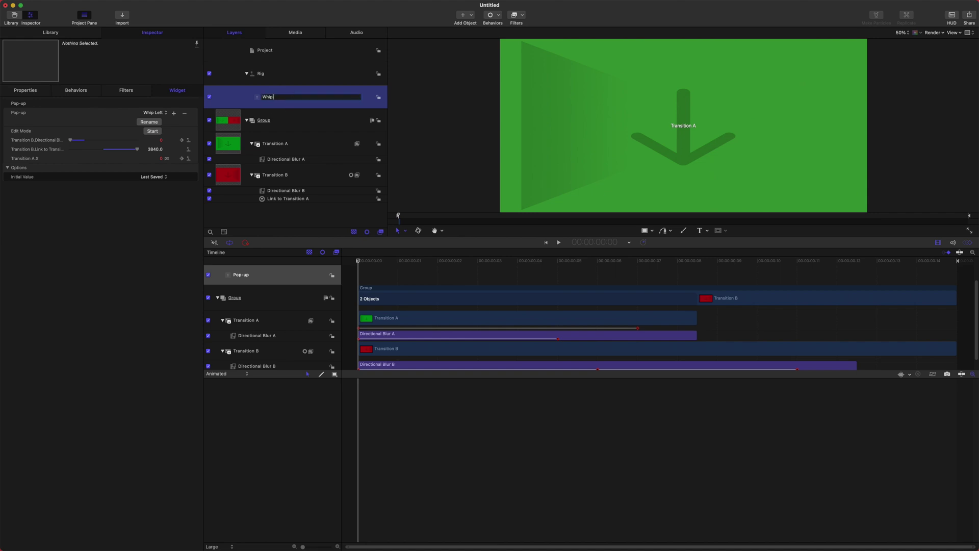
pyautogui.write(' Direction')
pyautogui.press('Return')
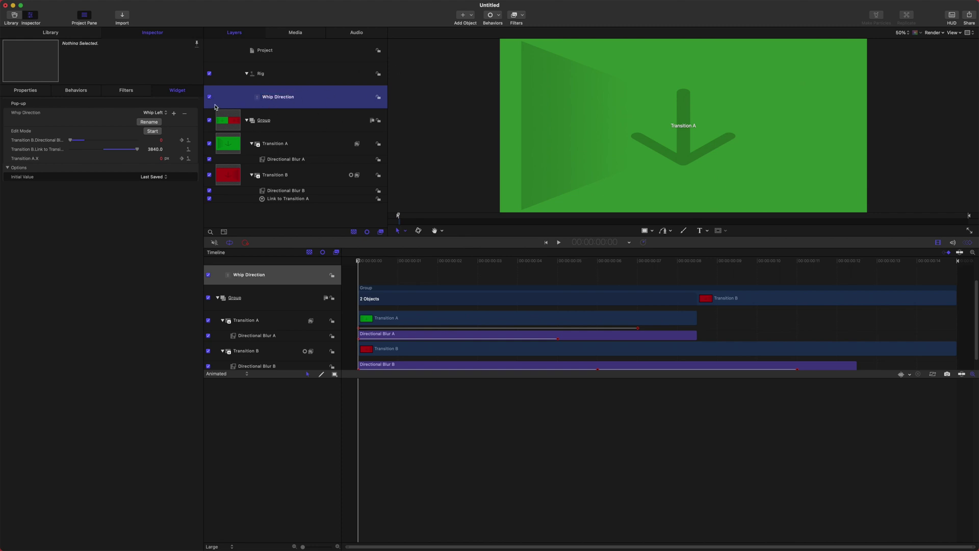
pyautogui.click(196, 113)
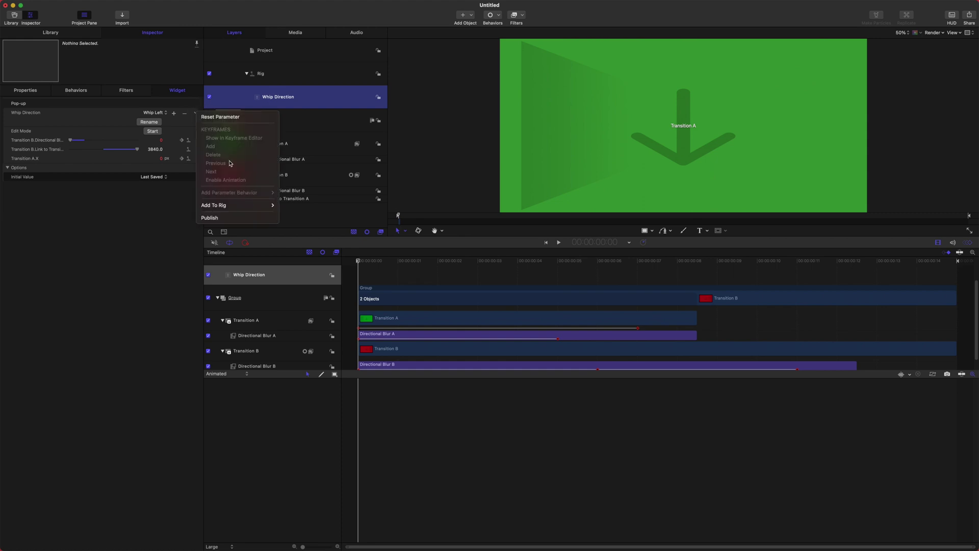
pyautogui.click(242, 218)
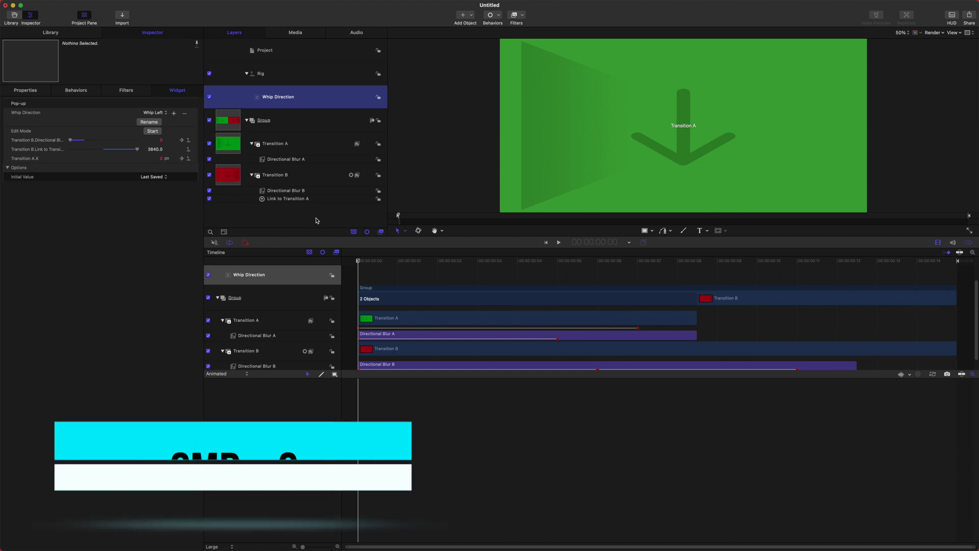
# Publish the template as Whip Pan in The Final Cut Bro category
pyautogui.press('super+s')
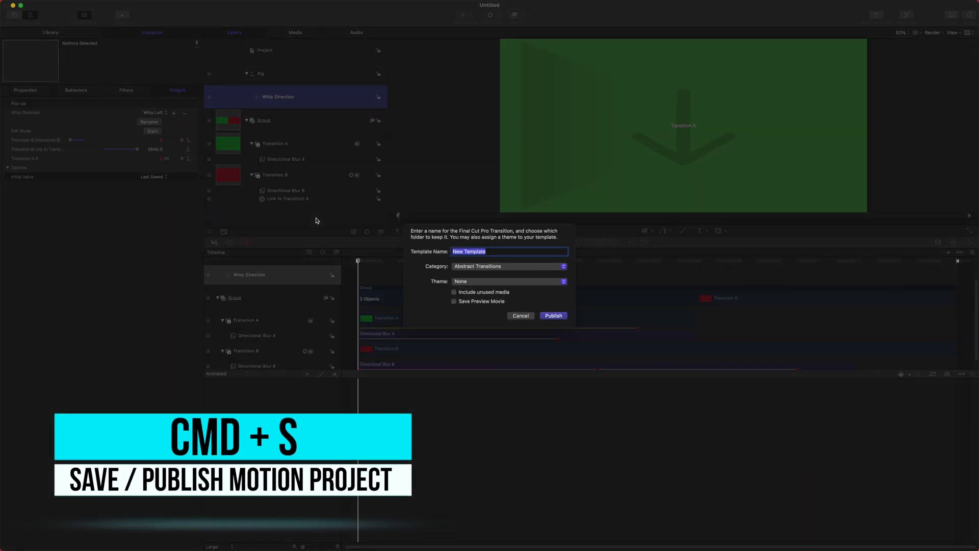
pyautogui.write('Whip Pan')
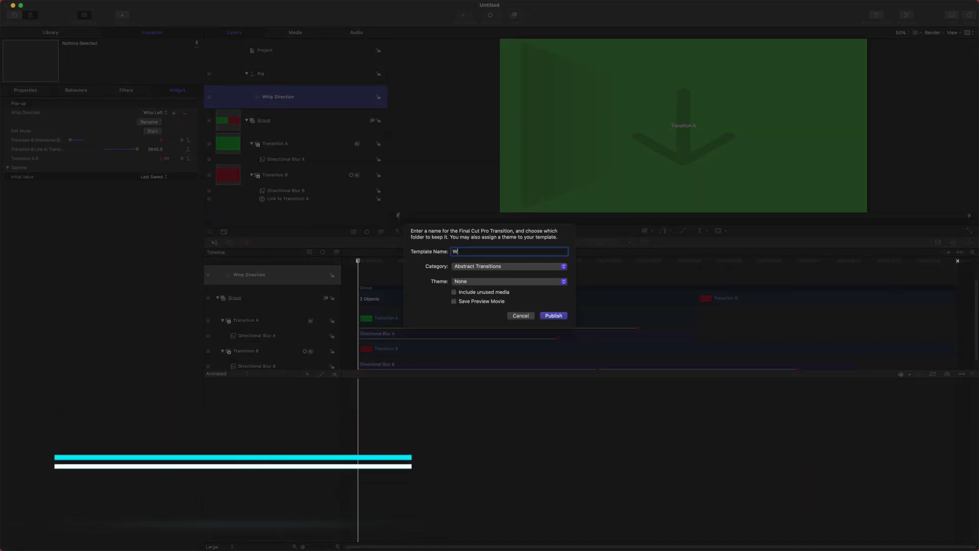
pyautogui.click(482, 271)
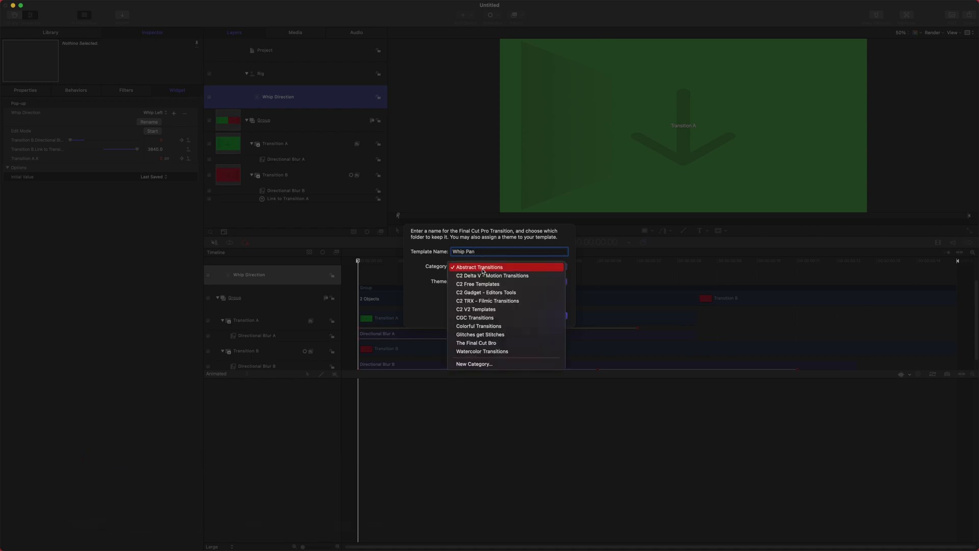
pyautogui.click(490, 343)
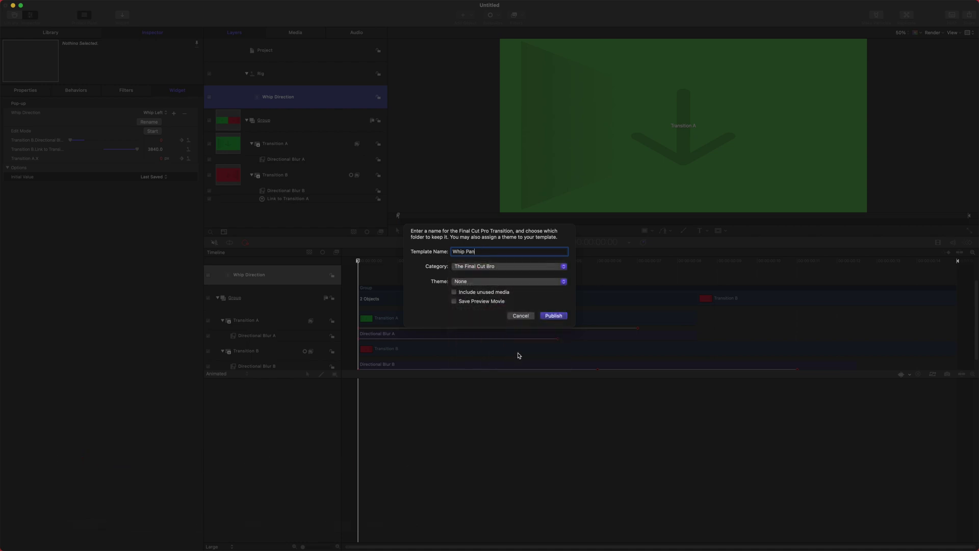
pyautogui.click(563, 316)
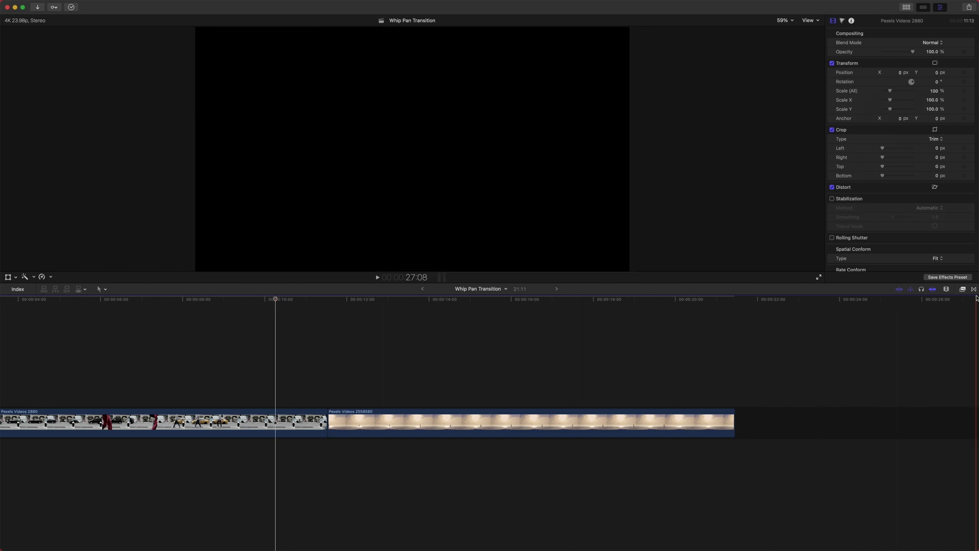
# Search transitions for 'whip pa', drop Whip Pan between the street and beach clips, and play it
pyautogui.press('ctrl+super+5')
pyautogui.click(739, 545)
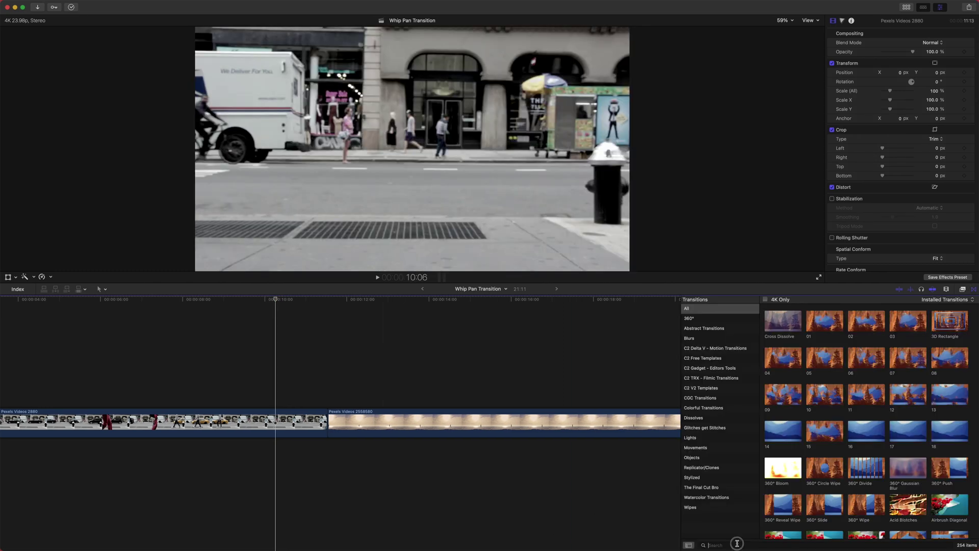
pyautogui.write('whip pa')
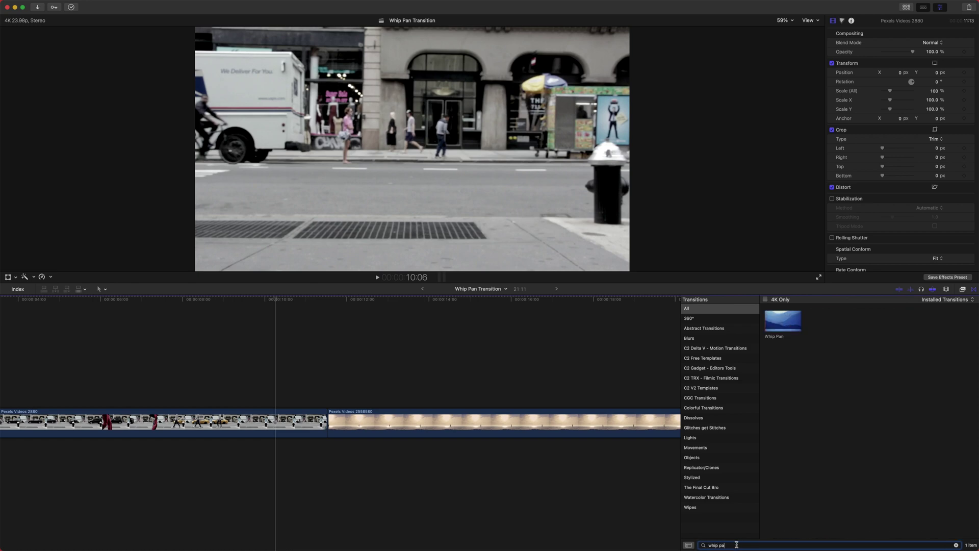
pyautogui.moveTo(757, 334); pyautogui.dragTo(352, 407)
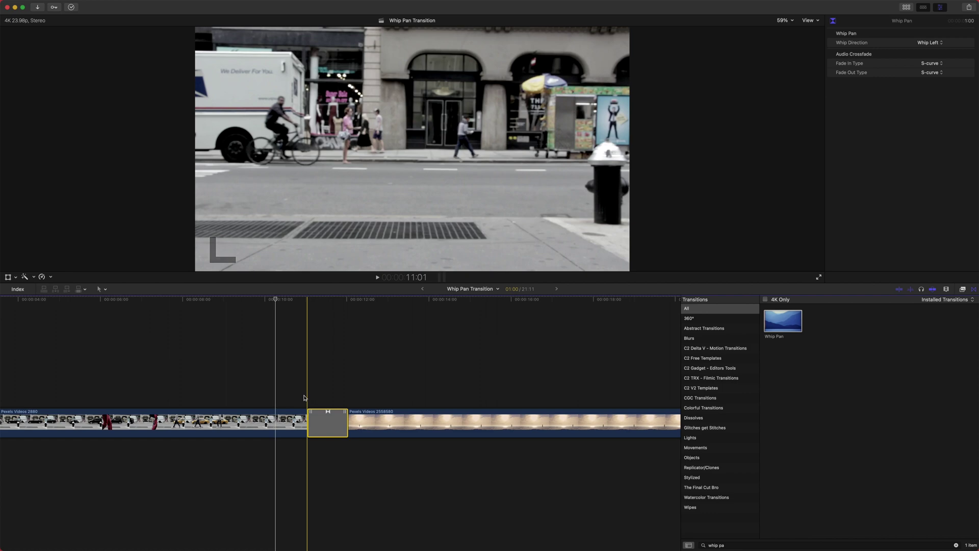
pyautogui.press('/')
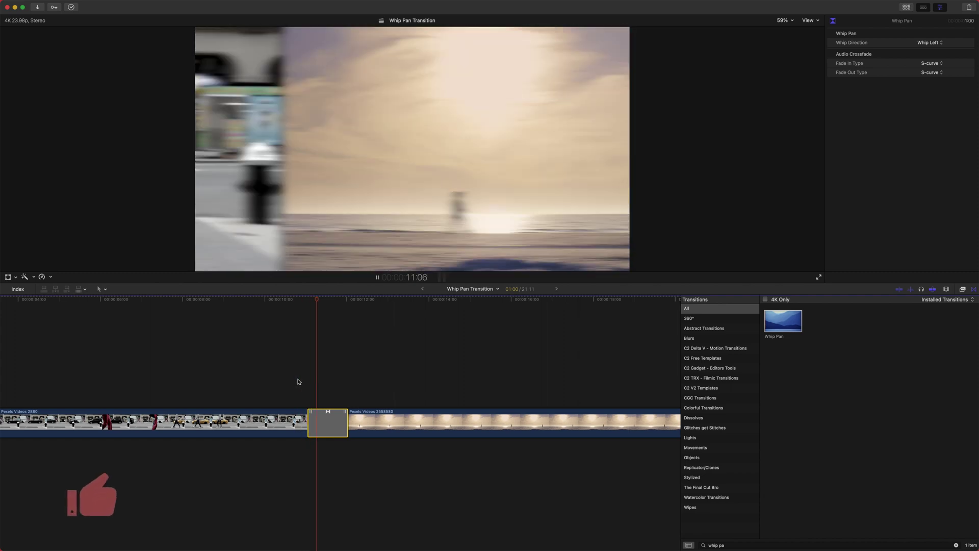
pyautogui.moveTo(343, 300); pyautogui.dragTo(308, 313)
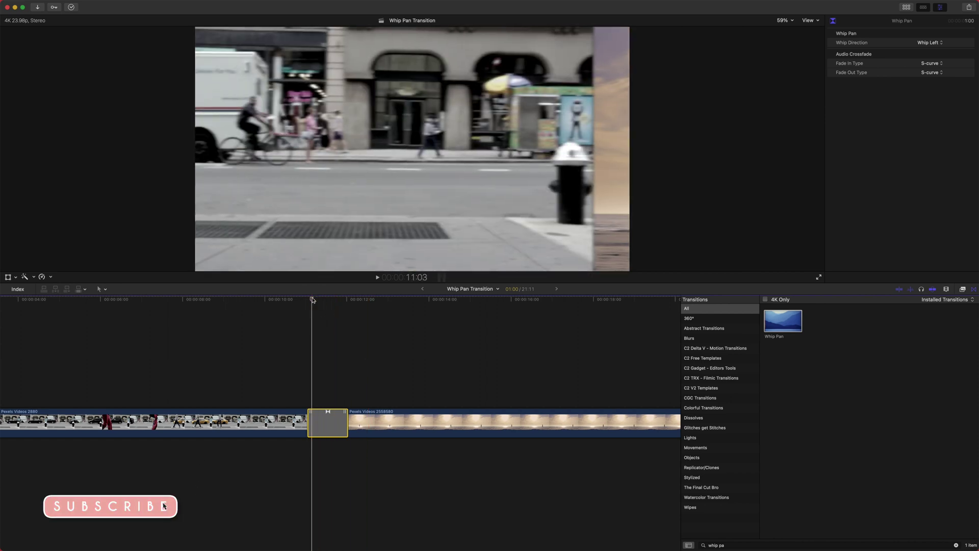
pyautogui.click(313, 302)
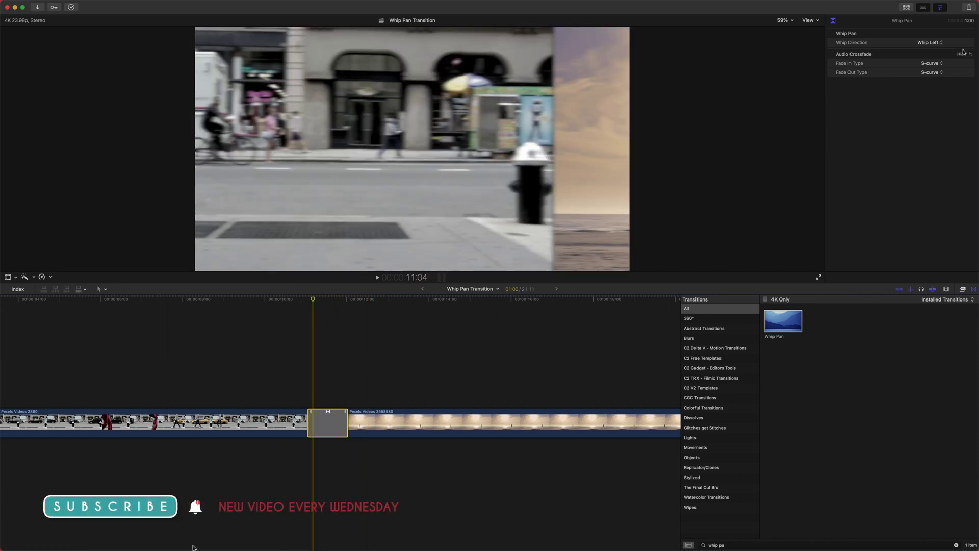
# Toggle Whip Direction to Whip Right and back to Whip Left, then replay and inspect the transition
pyautogui.click(918, 43)
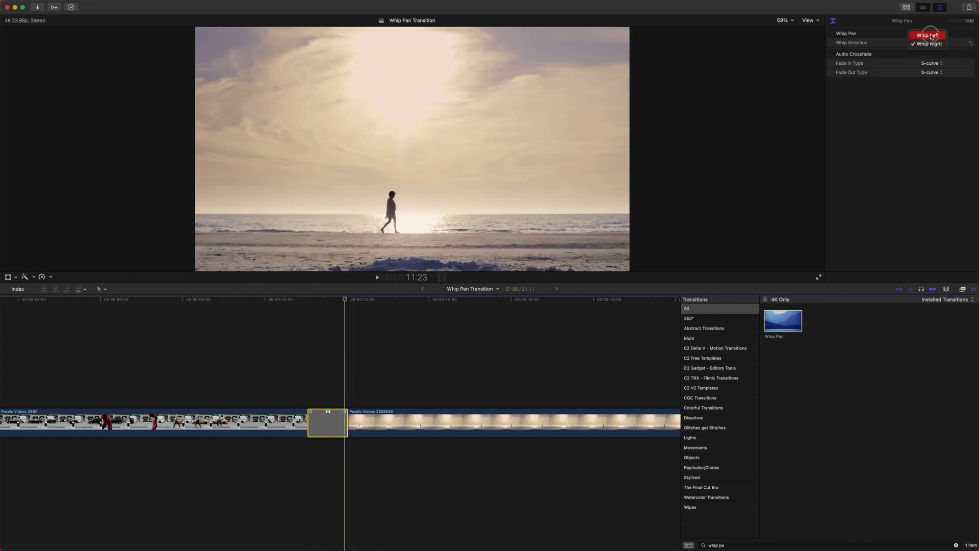
pyautogui.click(927, 33)
pyautogui.press('/')
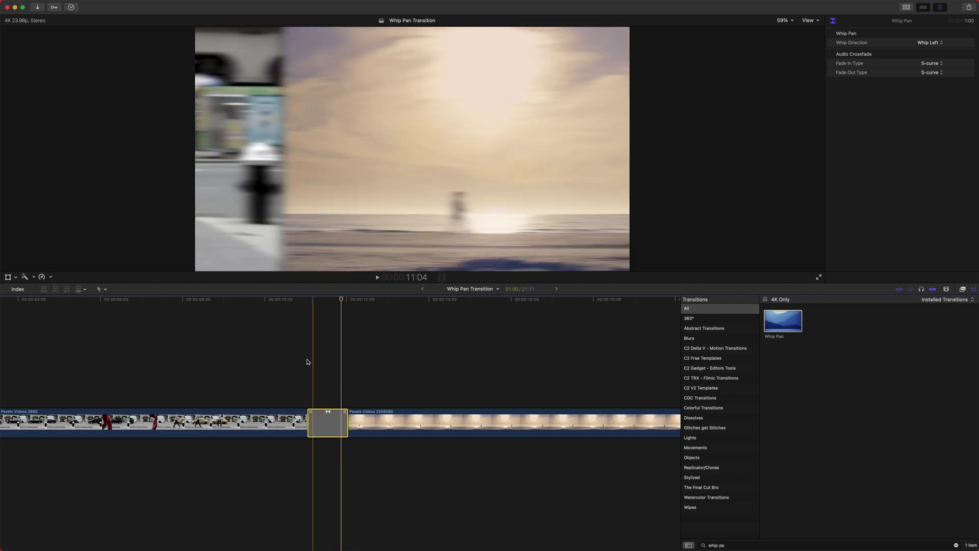
pyautogui.click(327, 322)
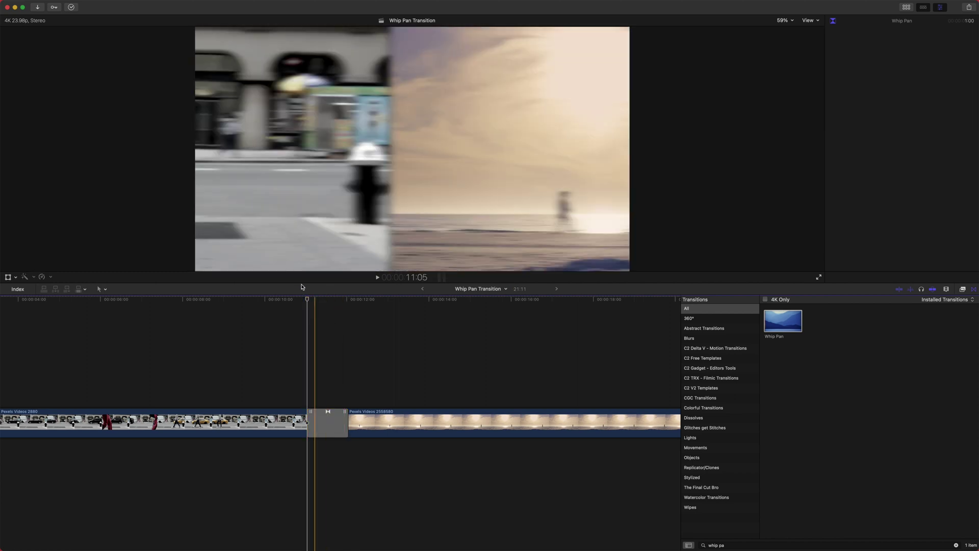
pyautogui.click(323, 417)
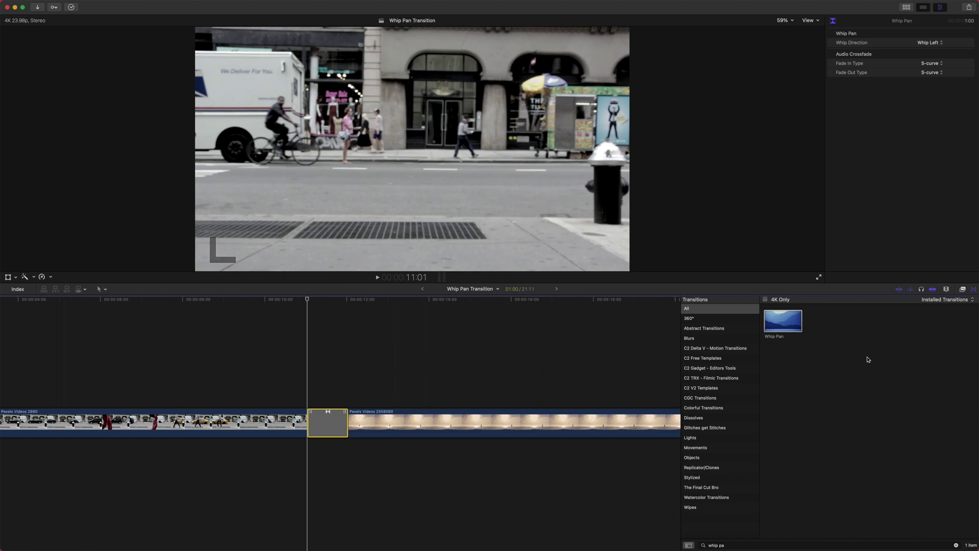
pyautogui.click(311, 360)
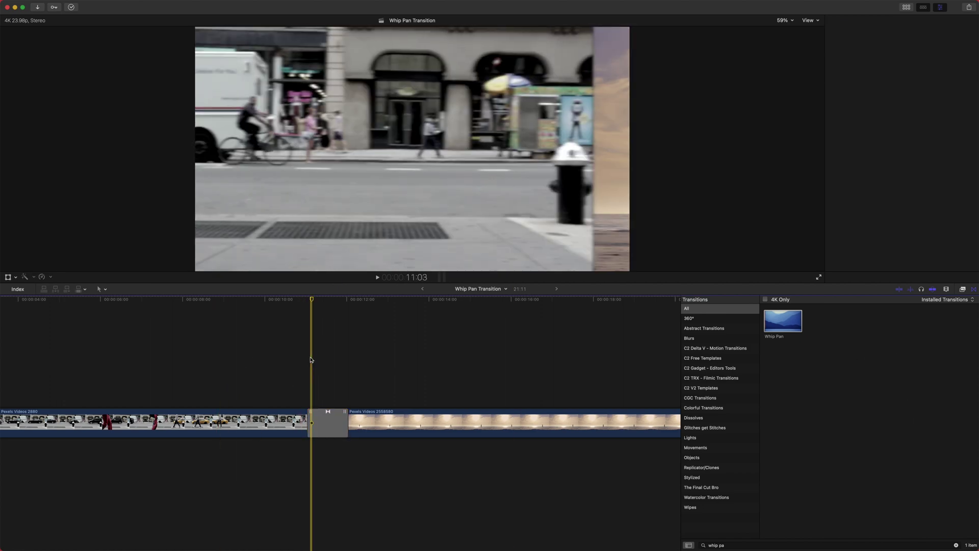
pyautogui.click(328, 423)
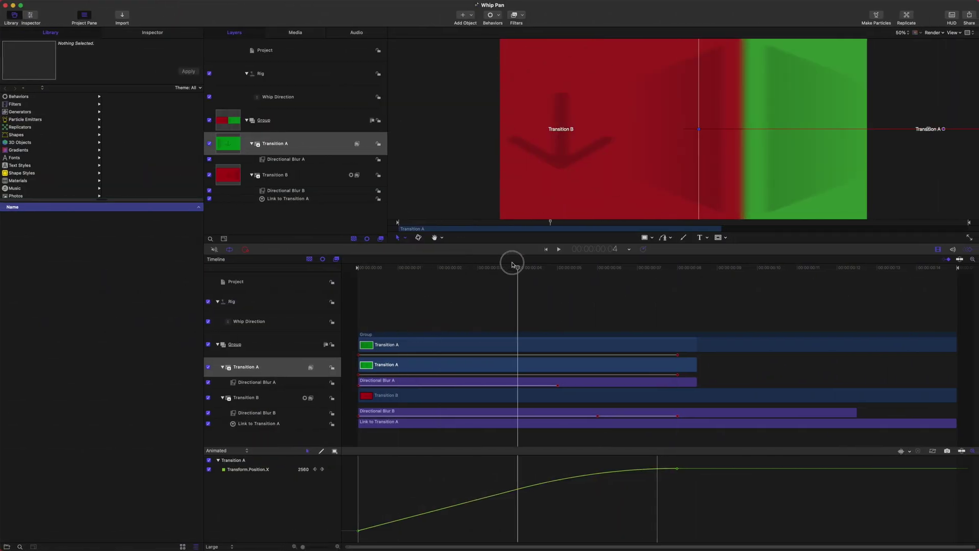
pyautogui.moveTo(513, 264); pyautogui.dragTo(484, 275)
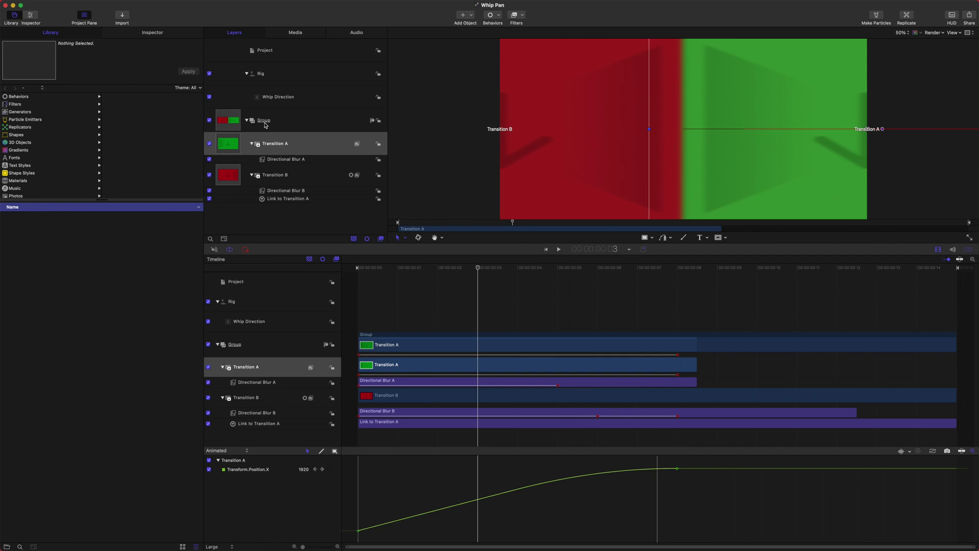
# Set Directional Blur A's Amount at the frame-5 keyframe to 750
pyautogui.click(285, 159)
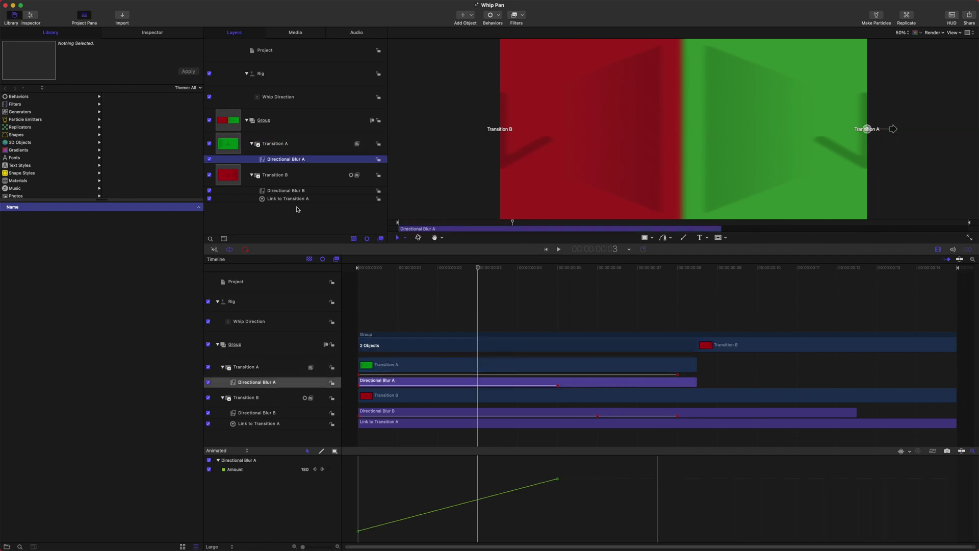
pyautogui.click(175, 35)
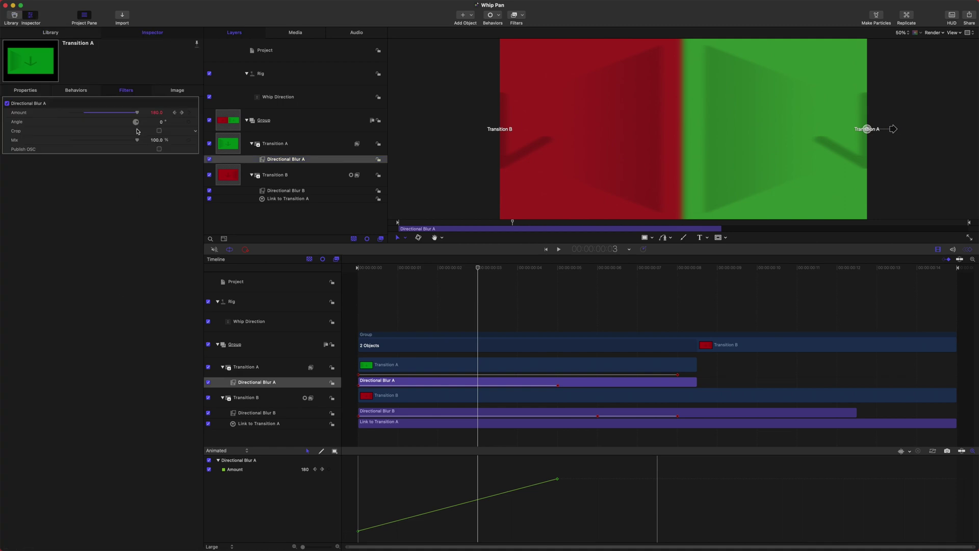
pyautogui.click(181, 113)
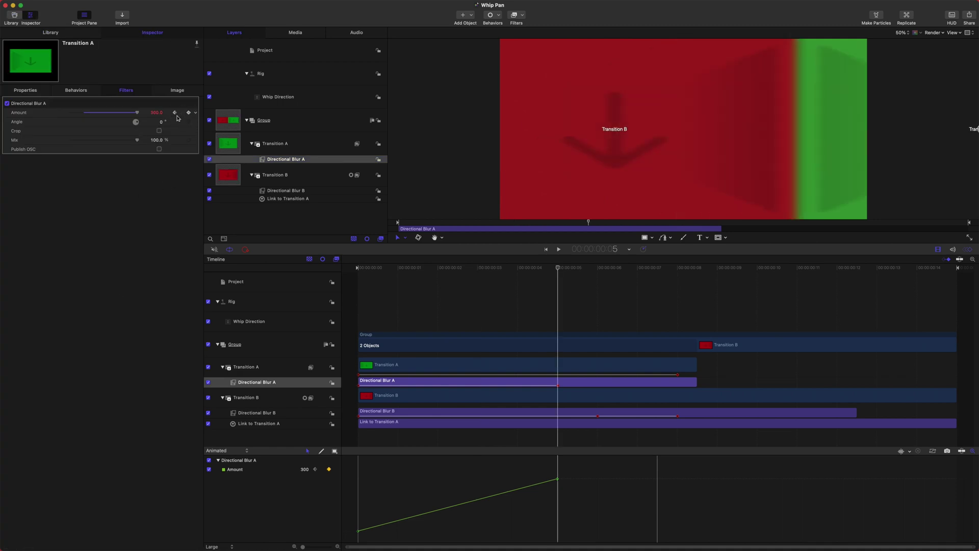
pyautogui.moveTo(160, 114); pyautogui.dragTo(188, 115)
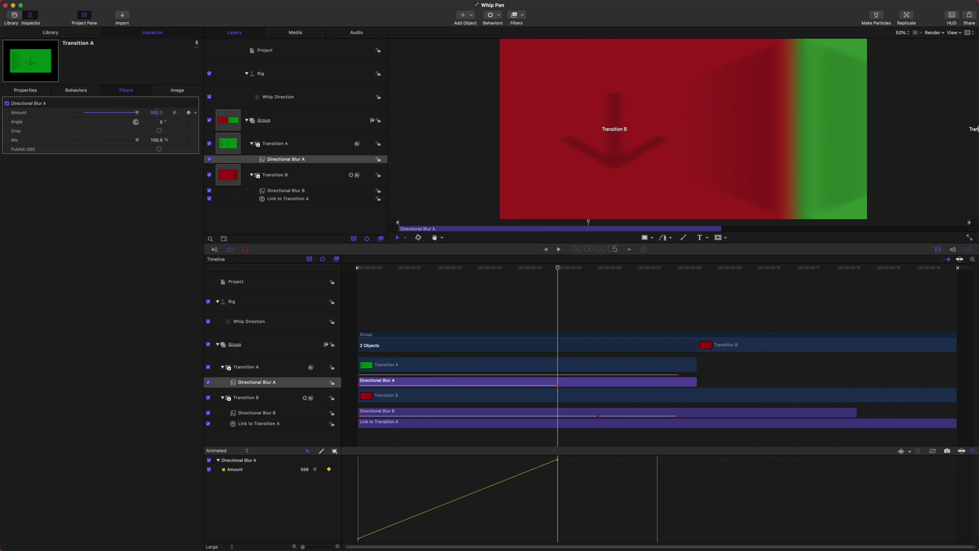
pyautogui.click(160, 114)
pyautogui.write('750')
pyautogui.press('Return')
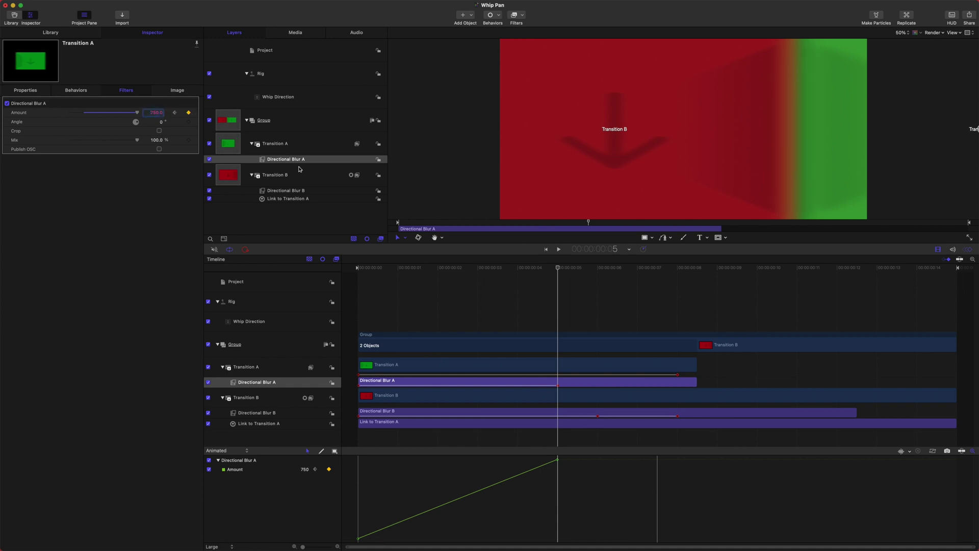
# Apply Ease Out to the frame-5 blur keyframe and preview frames 1 to 4
pyautogui.rightClick(557, 461)
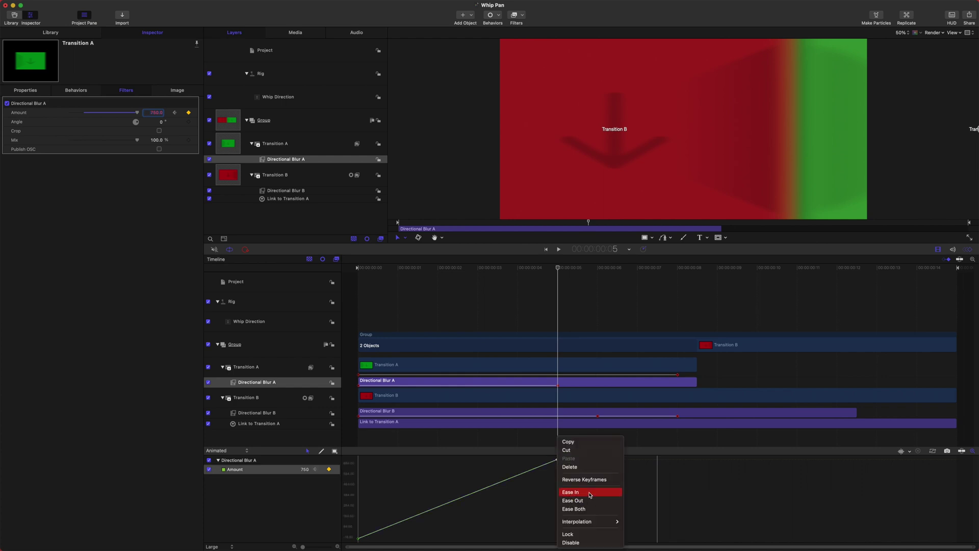
pyautogui.click(572, 501)
pyautogui.press('space')
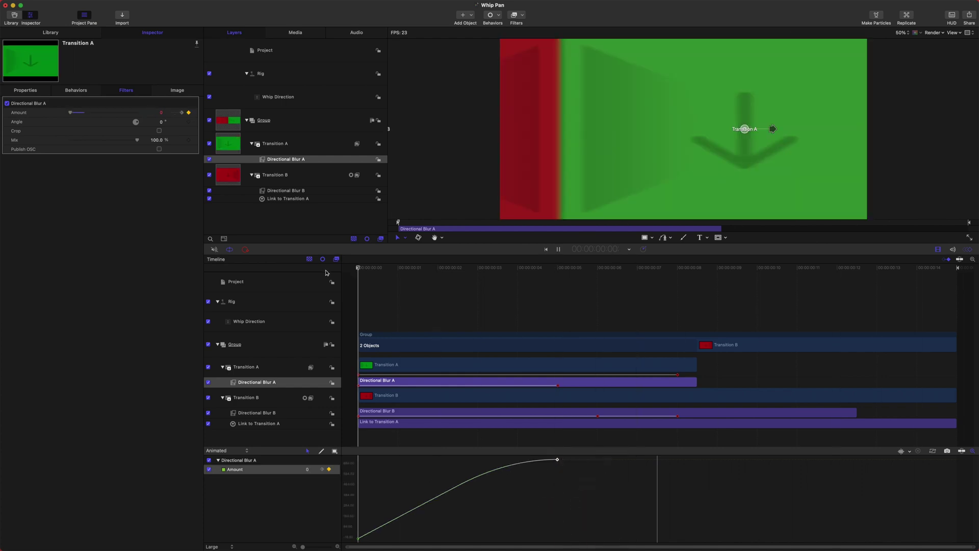
pyautogui.moveTo(400, 269); pyautogui.dragTo(290, 262)
# Raise Directional Blur B's Amount keyframe at frame 6 from 300 to 750
pyautogui.click(288, 192)
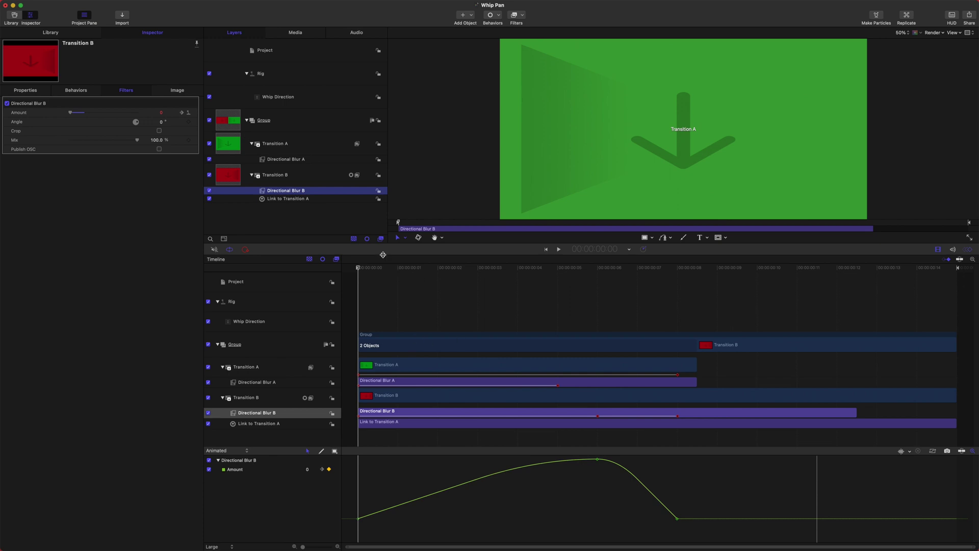
pyautogui.click(181, 112)
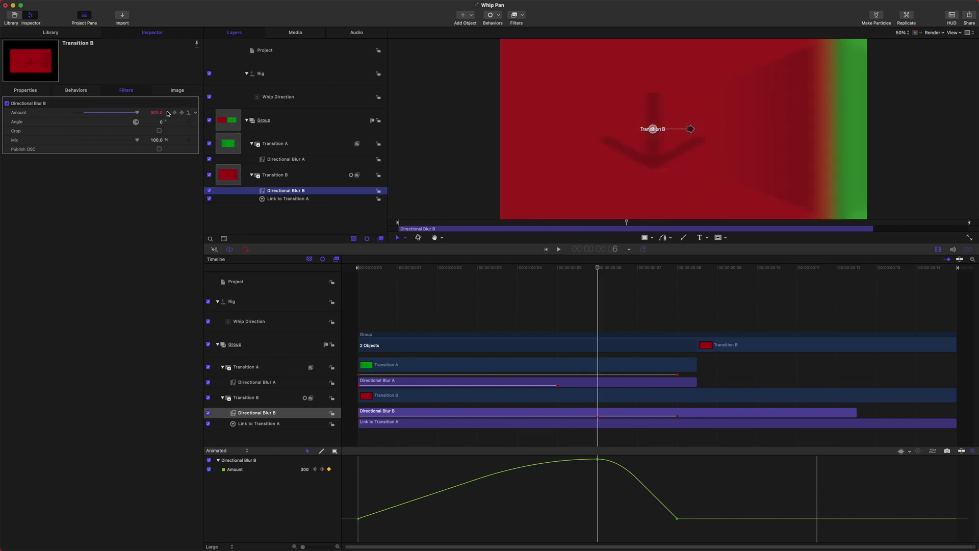
pyautogui.click(159, 113)
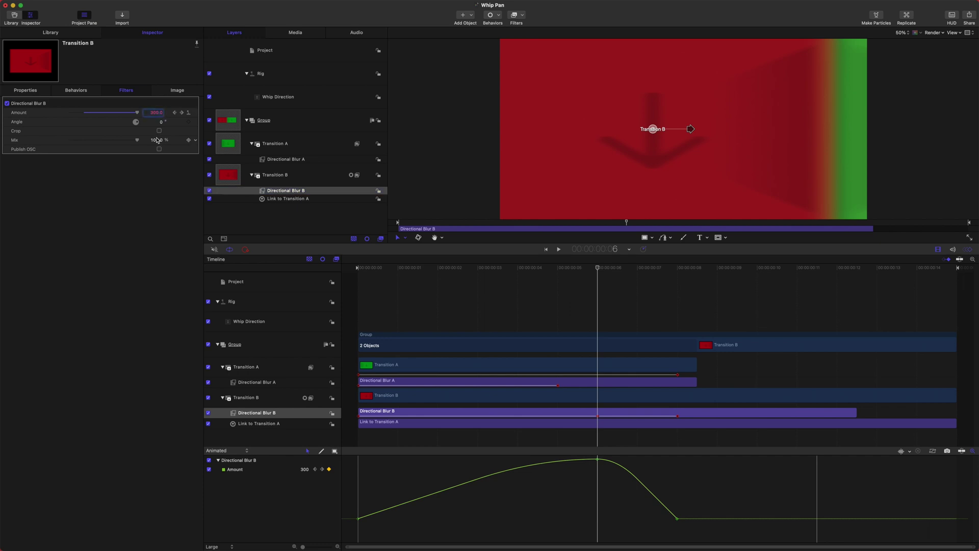
pyautogui.write('750')
pyautogui.press('Return')
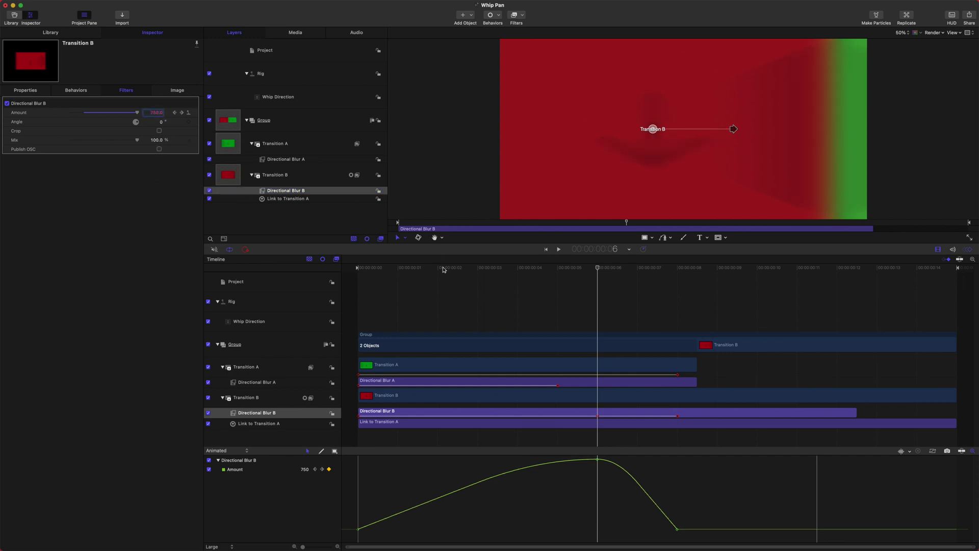
# Play and scrub the transition to check the stronger blur at frames 3 and 7
pyautogui.press('space')
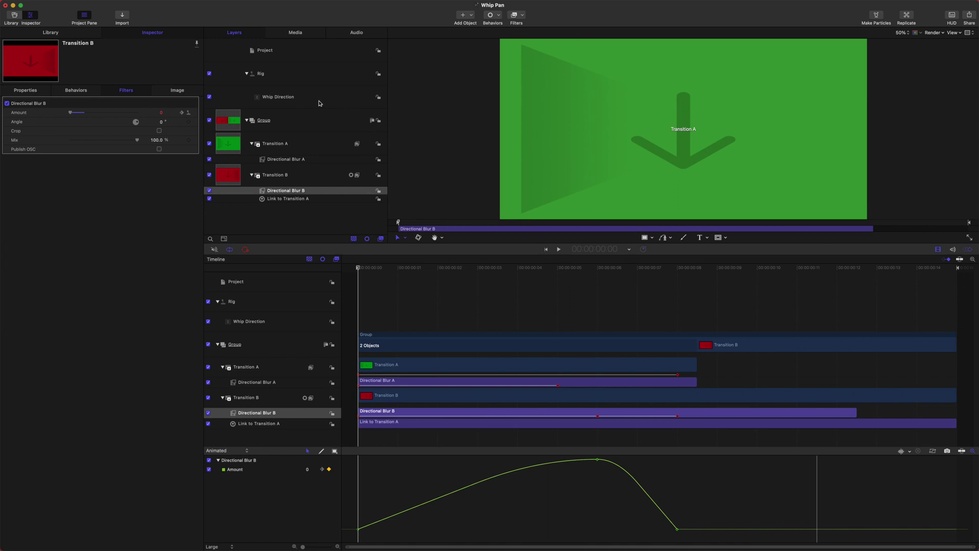
pyautogui.moveTo(433, 270); pyautogui.dragTo(347, 269)
pyautogui.moveTo(408, 269); pyautogui.dragTo(666, 284)
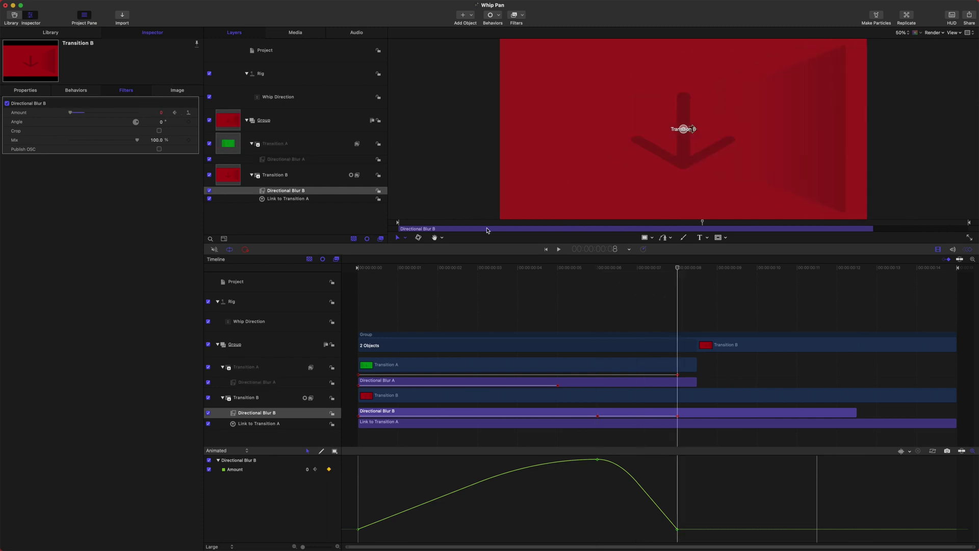
pyautogui.click(305, 151)
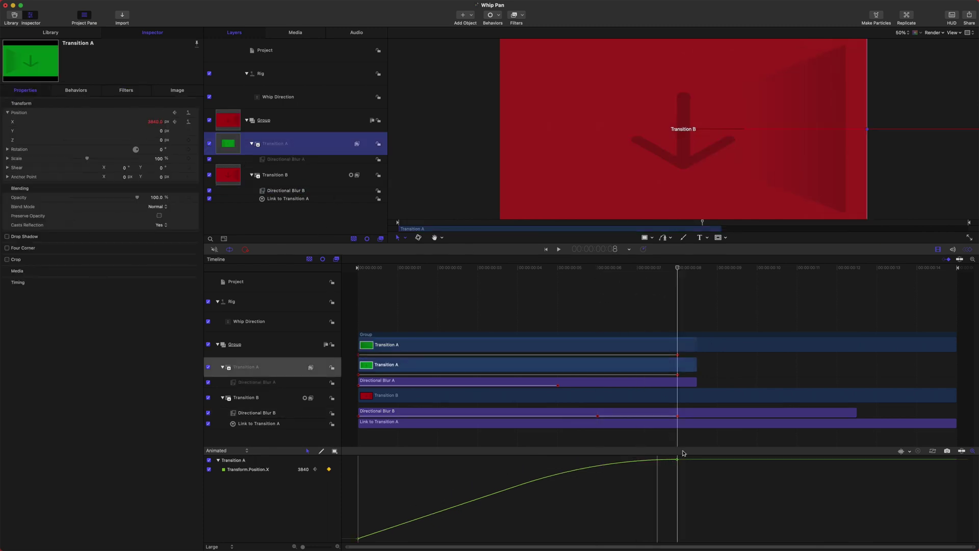
# Enlarge the keyframe graph and add a Transition A Position X keyframe at frame 9
pyautogui.moveTo(686, 447); pyautogui.dragTo(685, 412)
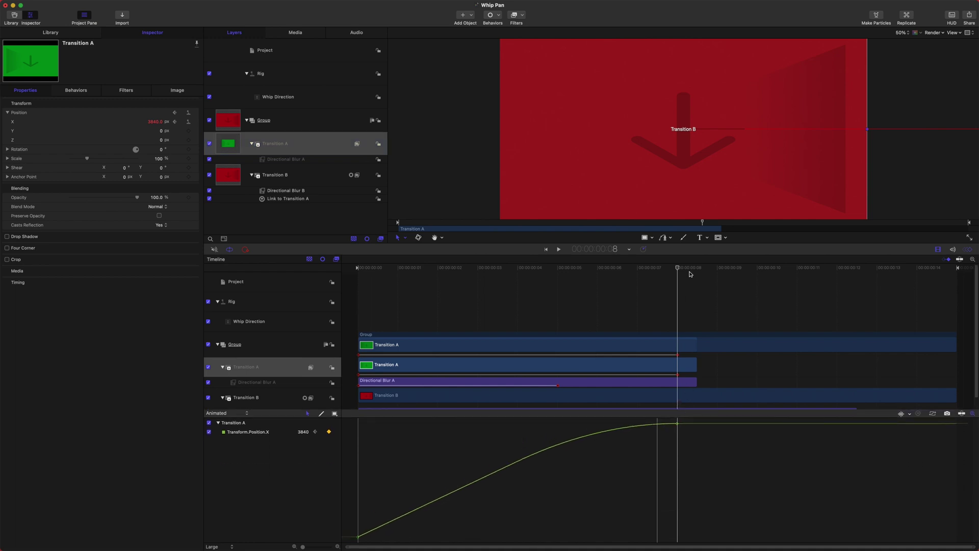
pyautogui.moveTo(673, 266); pyautogui.dragTo(700, 276)
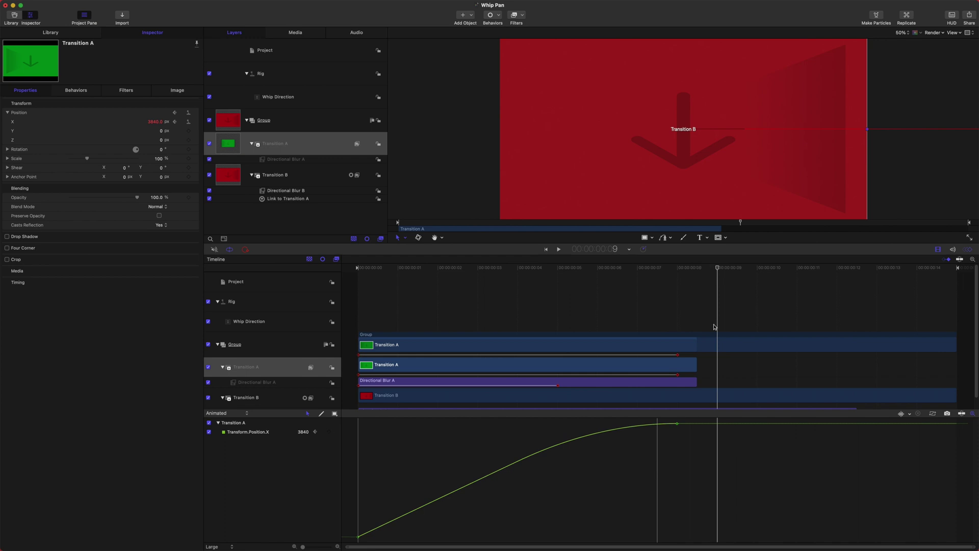
pyautogui.click(196, 124)
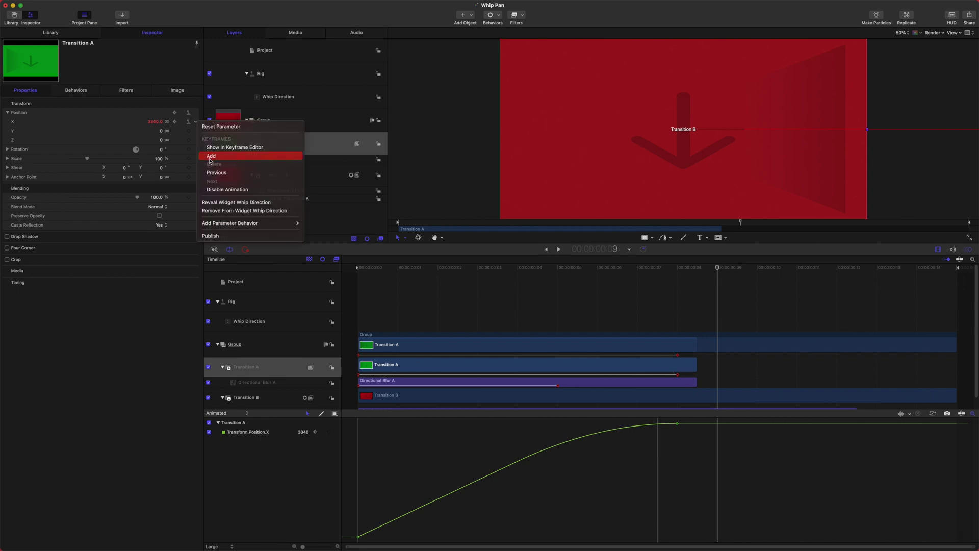
pyautogui.click(210, 159)
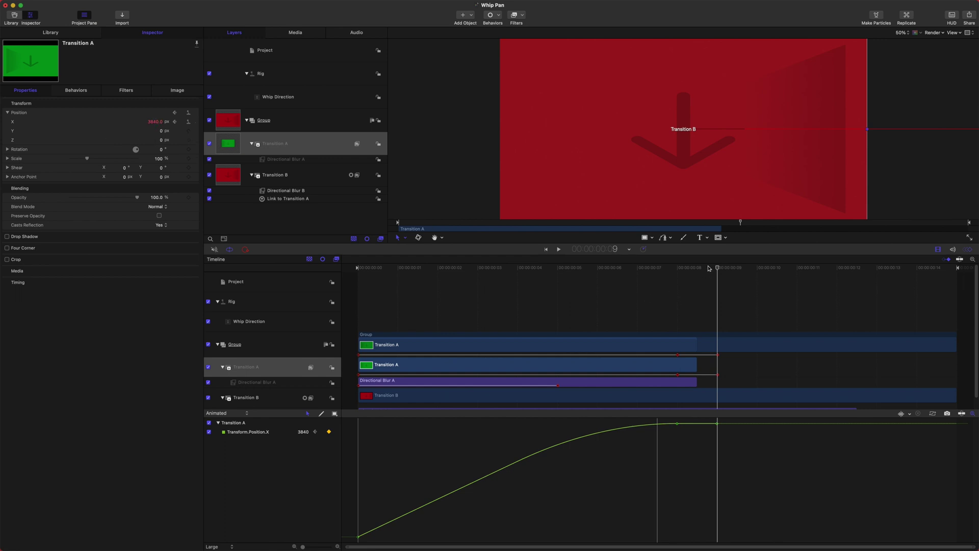
# Set Transition A's Position X at frame 8 to 3869 for the overshoot
pyautogui.moveTo(712, 268); pyautogui.dragTo(671, 267)
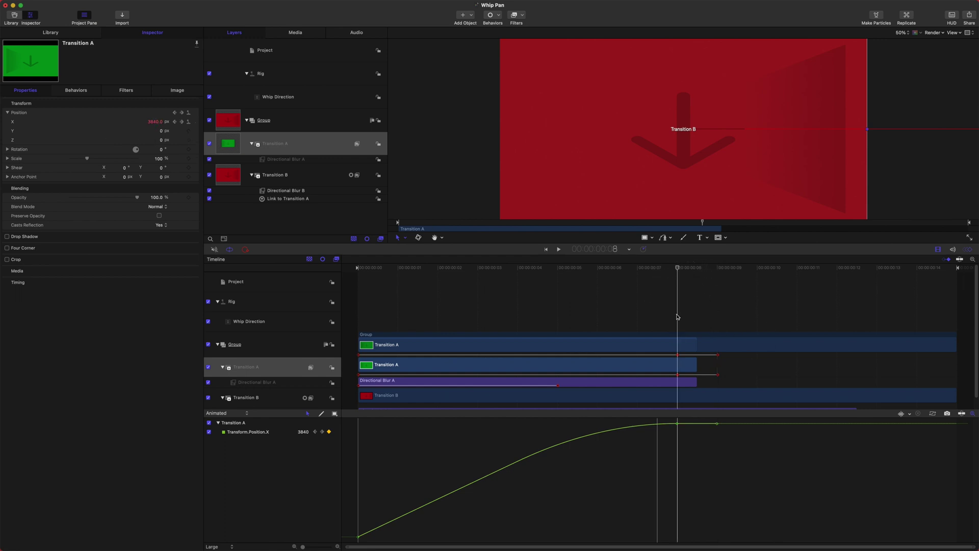
pyautogui.click(154, 122)
pyautogui.write('3861')
pyautogui.press('Return')
pyautogui.write('3869')
pyautogui.press('Return')
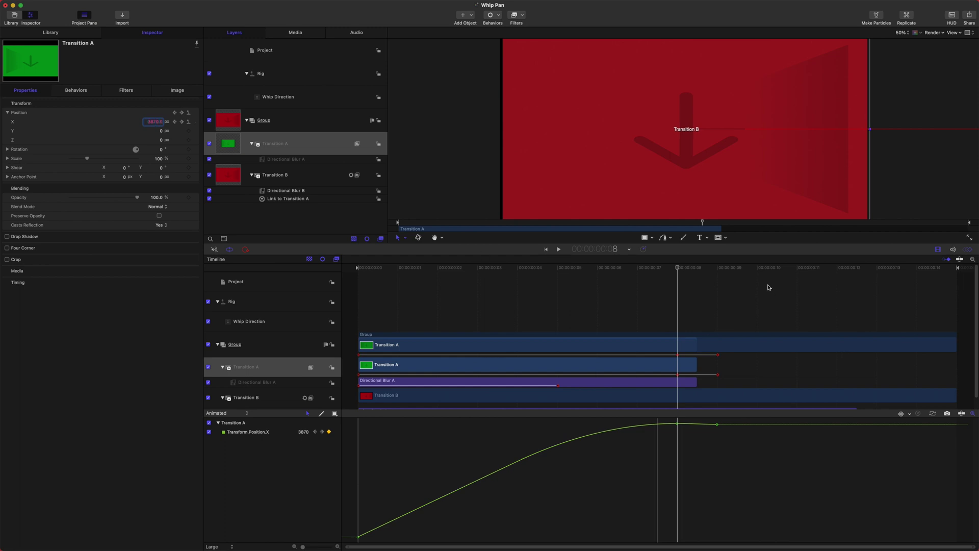
# Play back the overshoot and try pushing the final Position X keyframe later
pyautogui.press('space')
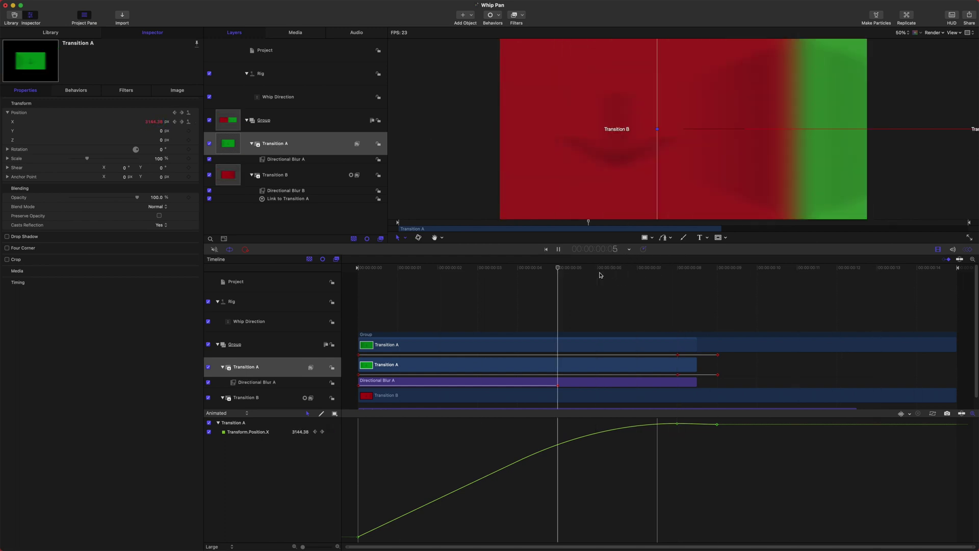
pyautogui.moveTo(576, 276); pyautogui.dragTo(477, 275)
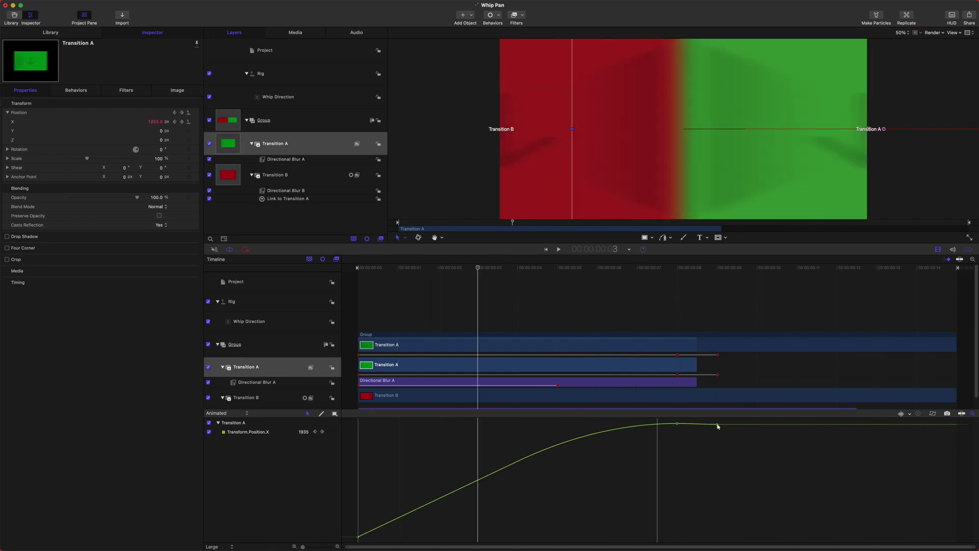
pyautogui.moveTo(717, 423); pyautogui.dragTo(756, 424)
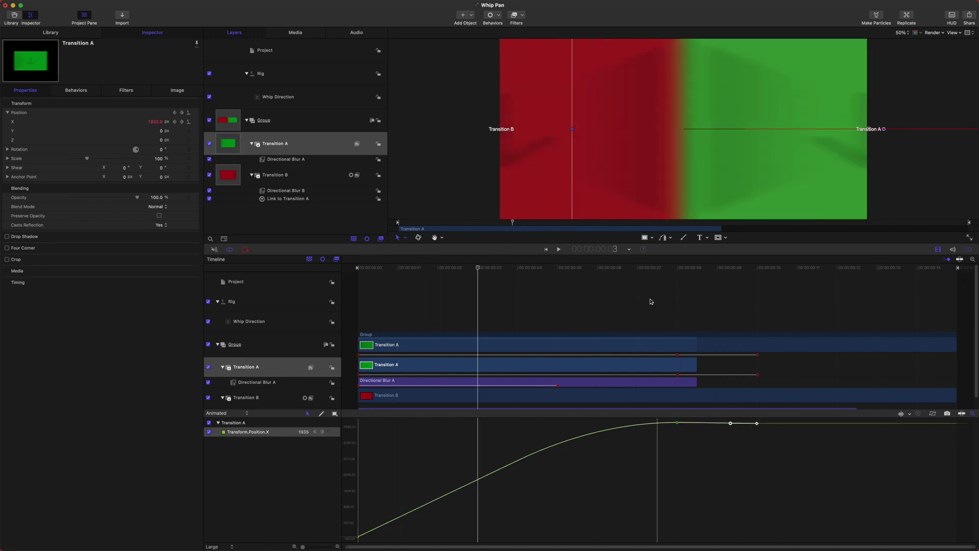
# Undo the stray move and drag the final Position X keyframe from frame 9 to 10
pyautogui.press('super+z')
pyautogui.click(717, 424)
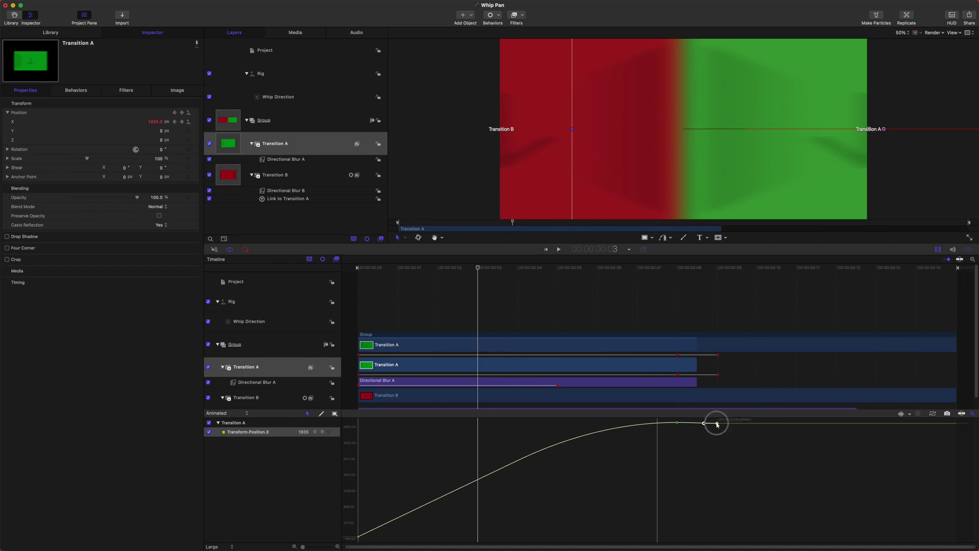
pyautogui.moveTo(717, 424); pyautogui.dragTo(750, 429)
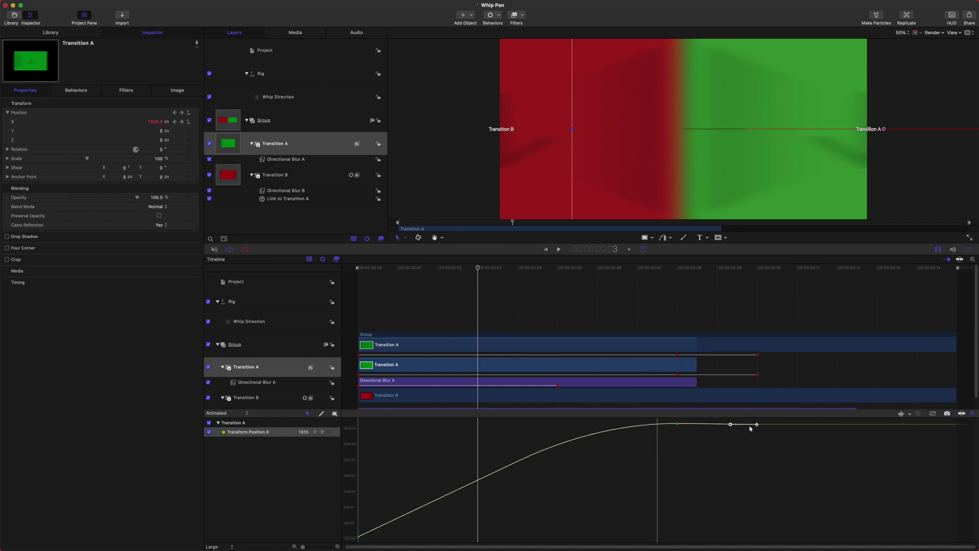
# Preview the whip pan and inspect frames 9 and 8 around the overshoot
pyautogui.moveTo(663, 271); pyautogui.dragTo(642, 268)
pyautogui.press('space')
pyautogui.press('space')
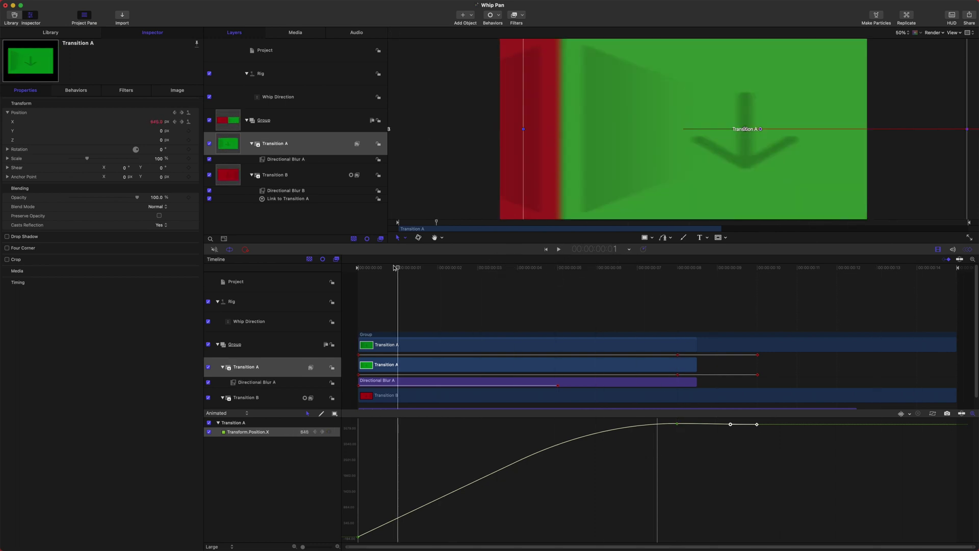
pyautogui.press('space')
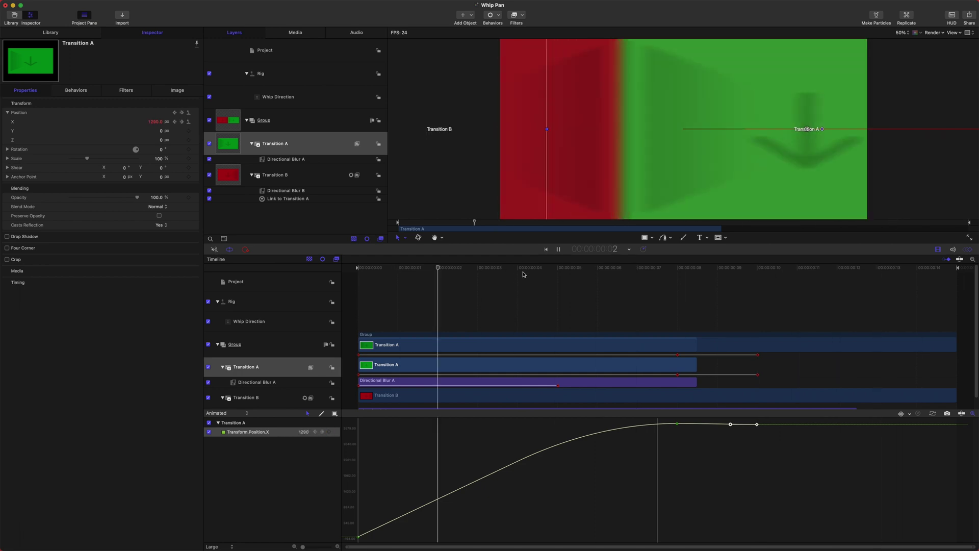
pyautogui.moveTo(652, 272); pyautogui.dragTo(736, 279)
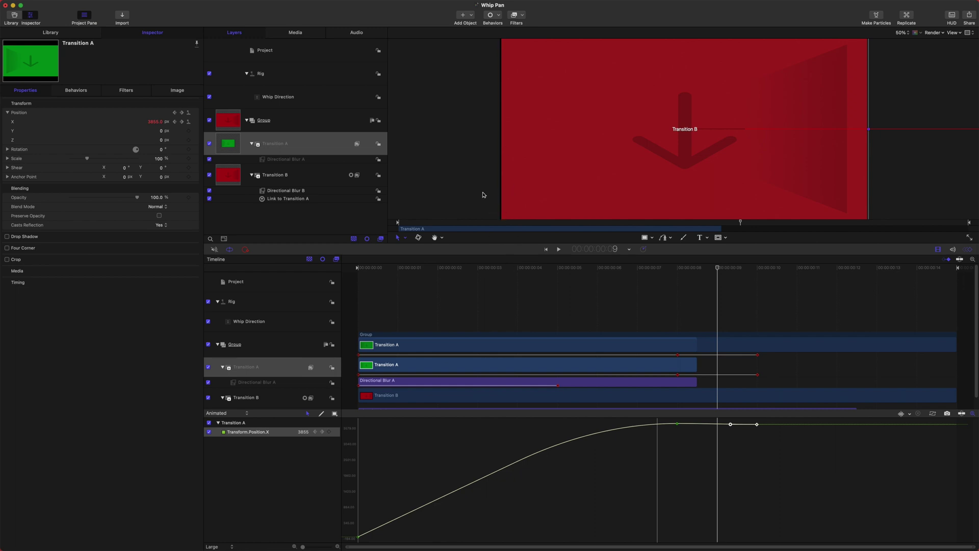
pyautogui.moveTo(719, 270); pyautogui.dragTo(681, 276)
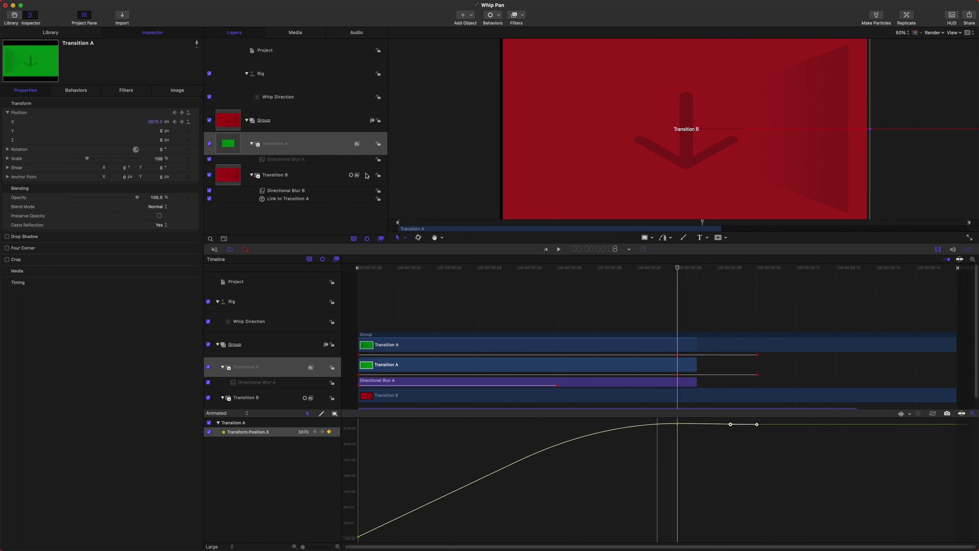
pyautogui.click(365, 176)
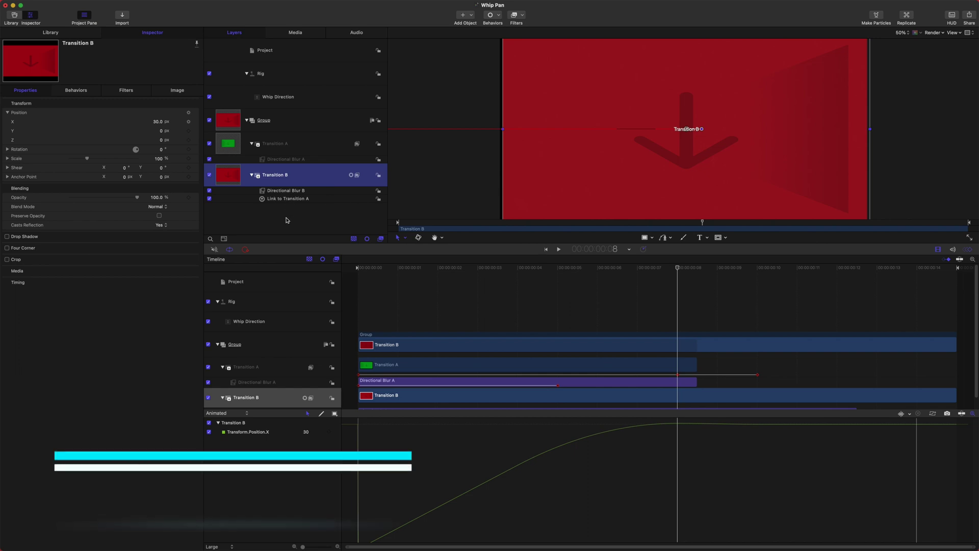
# Clone Transition B with K, move the clone lower in the stack and centre it
pyautogui.press('k')
pyautogui.moveTo(279, 182)
pyautogui.mouseDown()
pyautogui.moveTo(272, 211)
pyautogui.moveTo(245, 230)
pyautogui.mouseUp()
pyautogui.moveTo(632, 162); pyautogui.dragTo(630, 161)
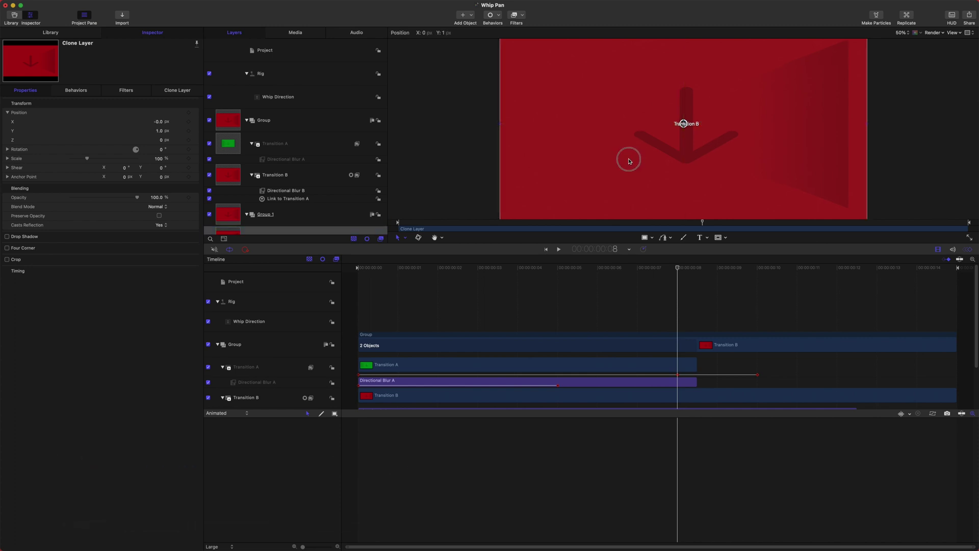
pyautogui.moveTo(630, 161); pyautogui.dragTo(630, 161)
# Play the transition to frame 4 and check the Whip Direction rig settings
pyautogui.moveTo(679, 270); pyautogui.dragTo(438, 270)
pyautogui.press('space')
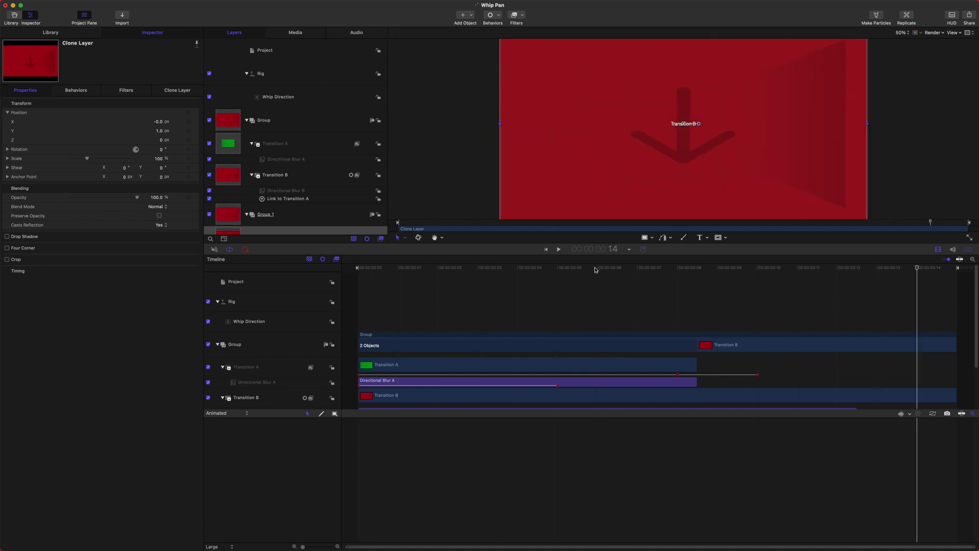
pyautogui.click(513, 270)
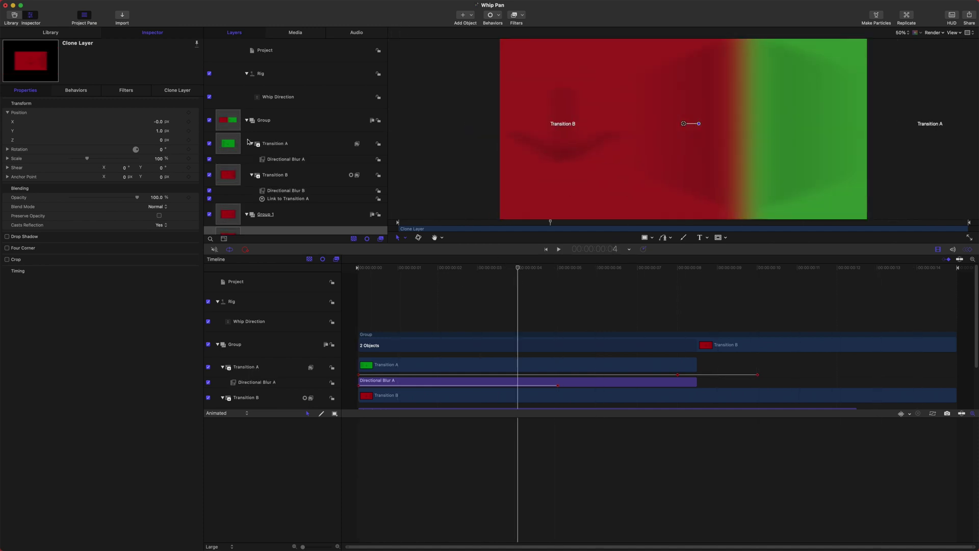
pyautogui.click(283, 95)
pyautogui.moveTo(540, 550)
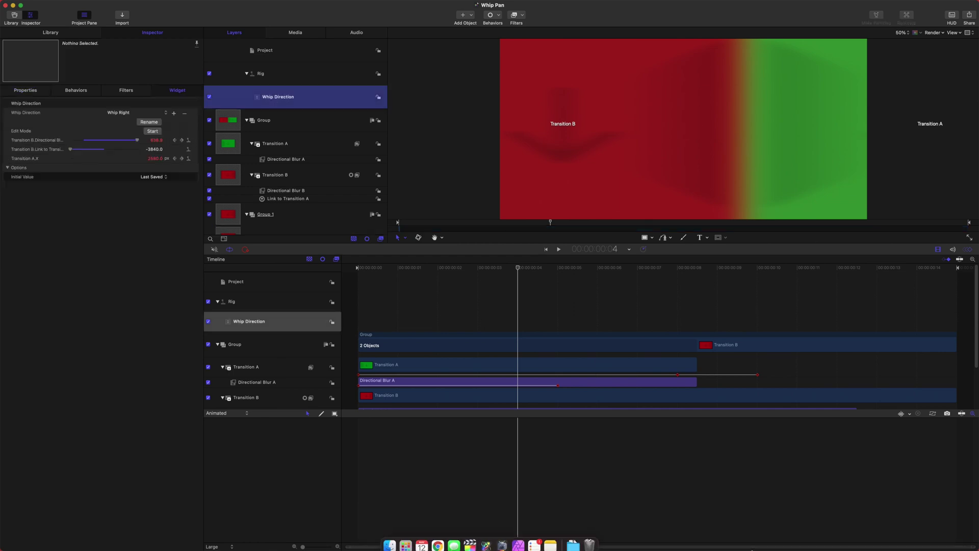
# In Final Cut Pro, replace the old street-to-beach transition with Whip Pan
pyautogui.click(459, 530)
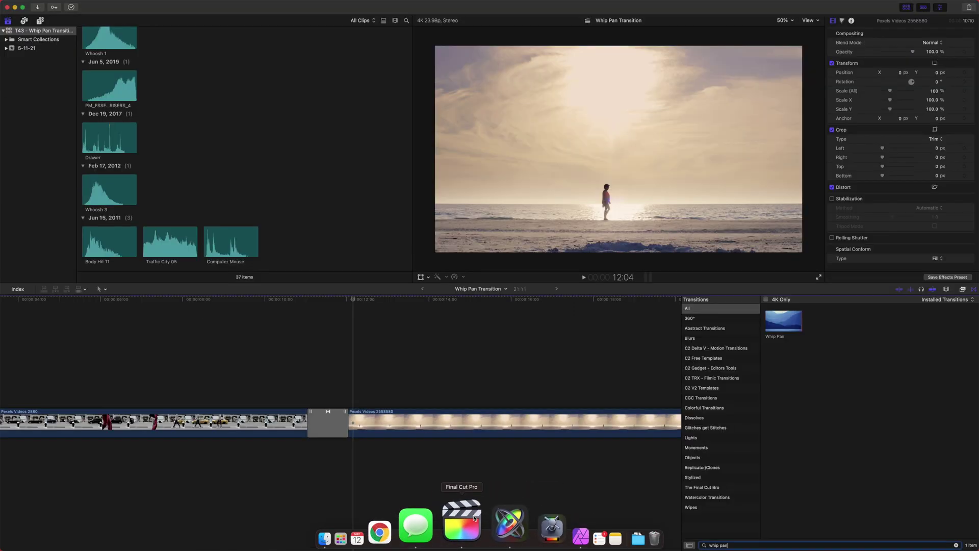
pyautogui.press('Delete')
pyautogui.click(780, 319)
pyautogui.moveTo(780, 318); pyautogui.dragTo(328, 421)
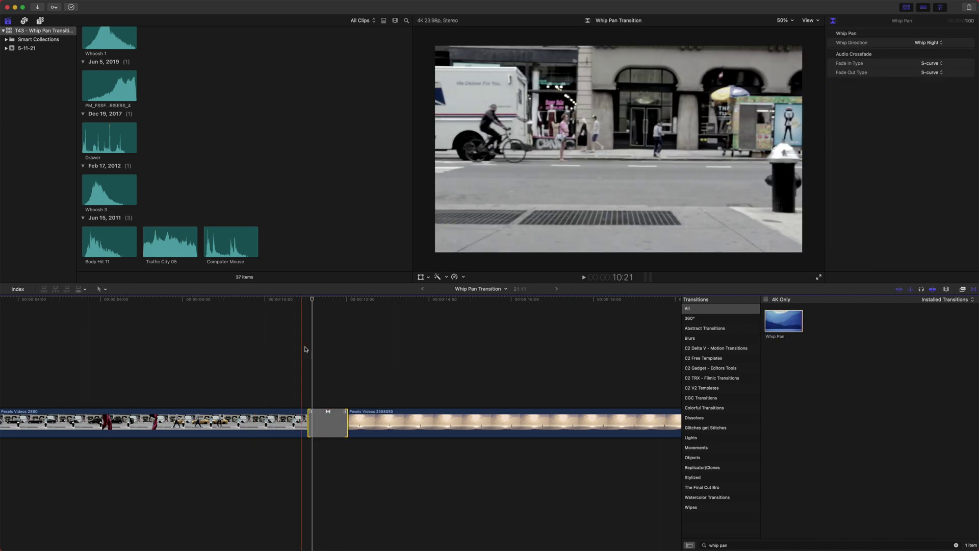
pyautogui.press('space')
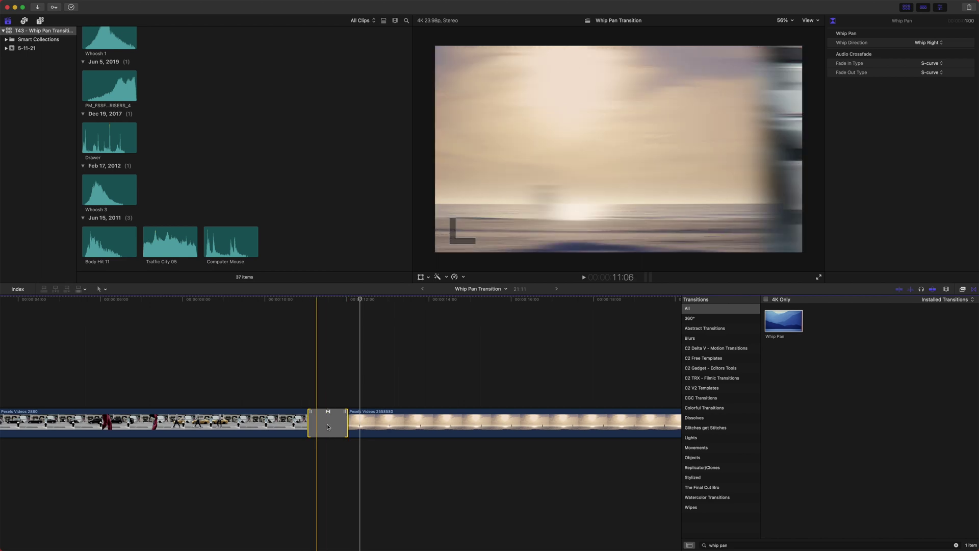
# Shorten the Whip Pan transition and replay it to check the timing
pyautogui.moveTo(344, 424); pyautogui.dragTo(339, 423)
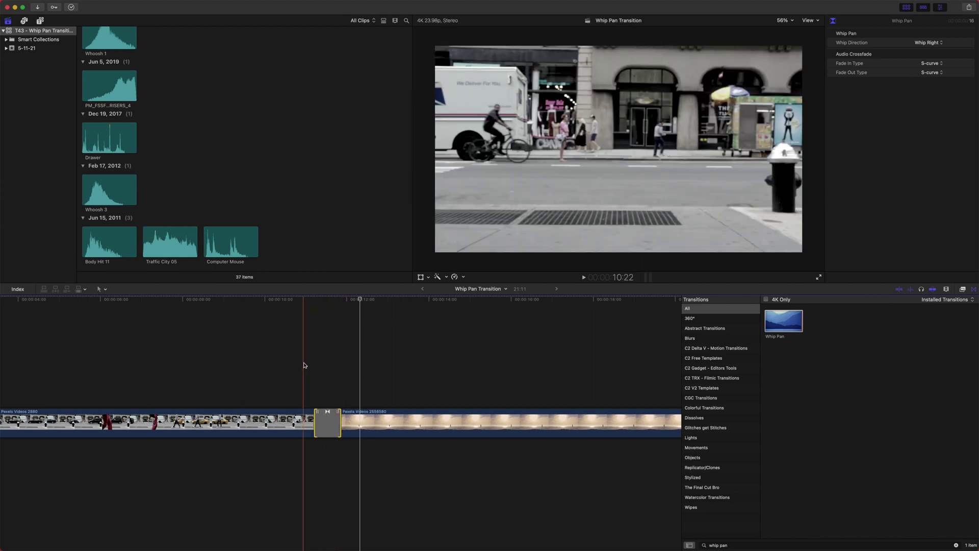
pyautogui.press('space')
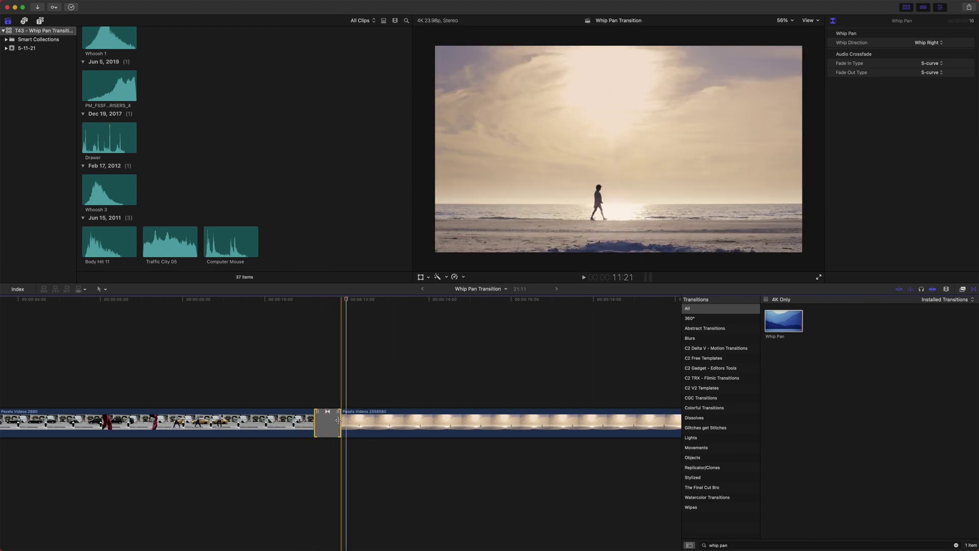
pyautogui.moveTo(340, 422); pyautogui.dragTo(336, 420)
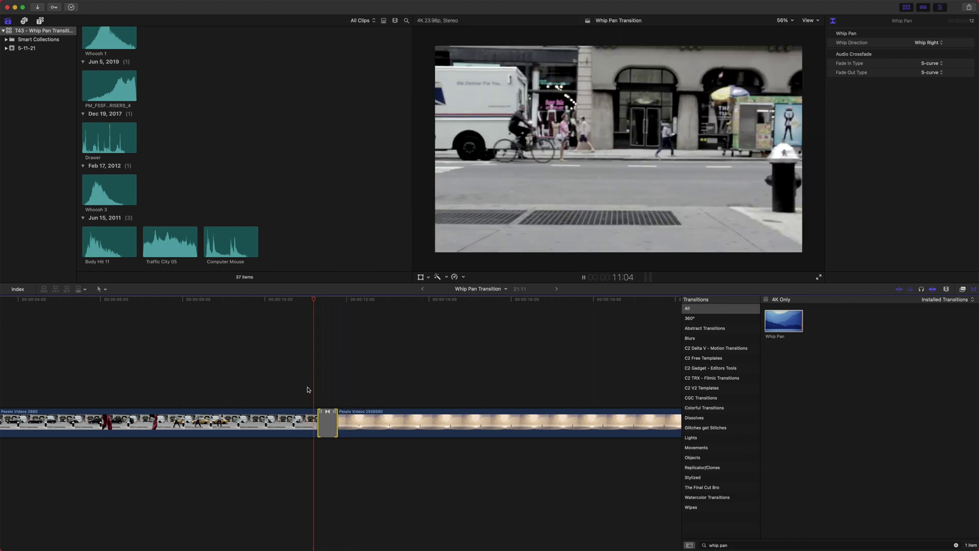
pyautogui.press('space')
pyautogui.press('space')
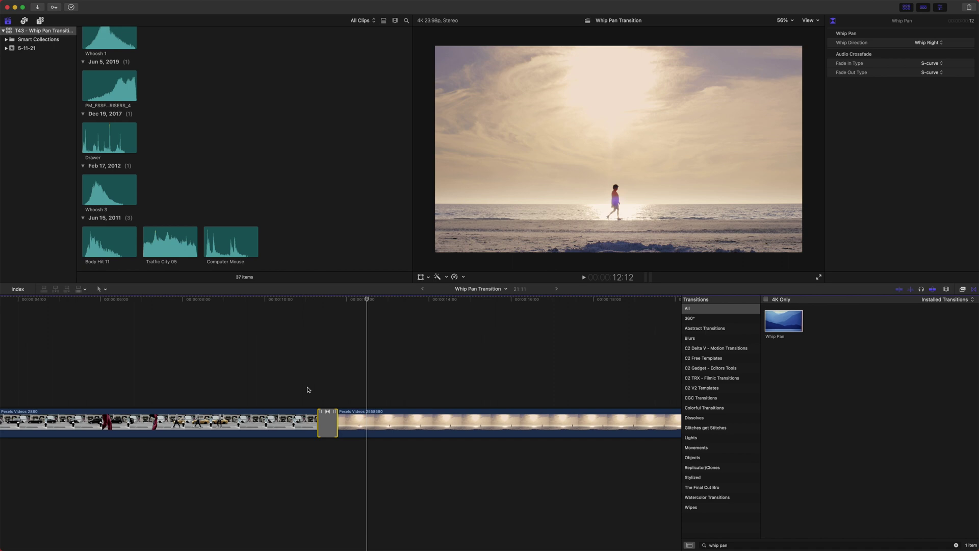
# Check the cut at 11:23, 10:22 and 11:16, and view the whip direction choices
pyautogui.click(346, 300)
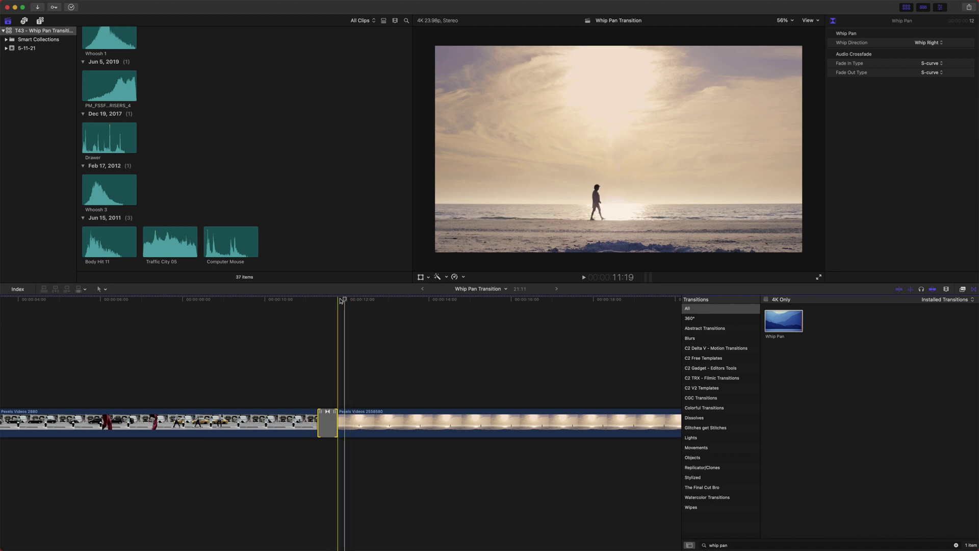
pyautogui.click(303, 316)
pyautogui.moveTo(303, 315); pyautogui.dragTo(335, 316)
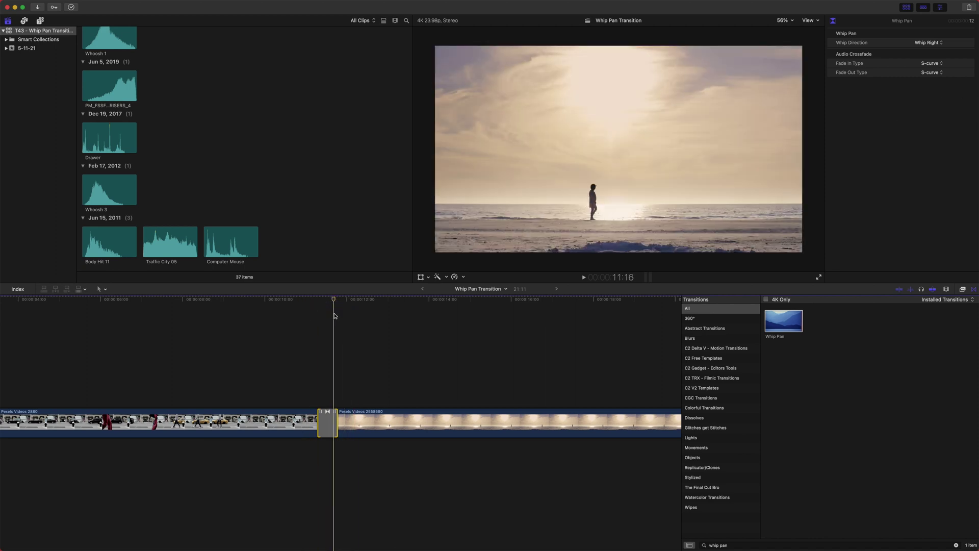
pyautogui.click(933, 43)
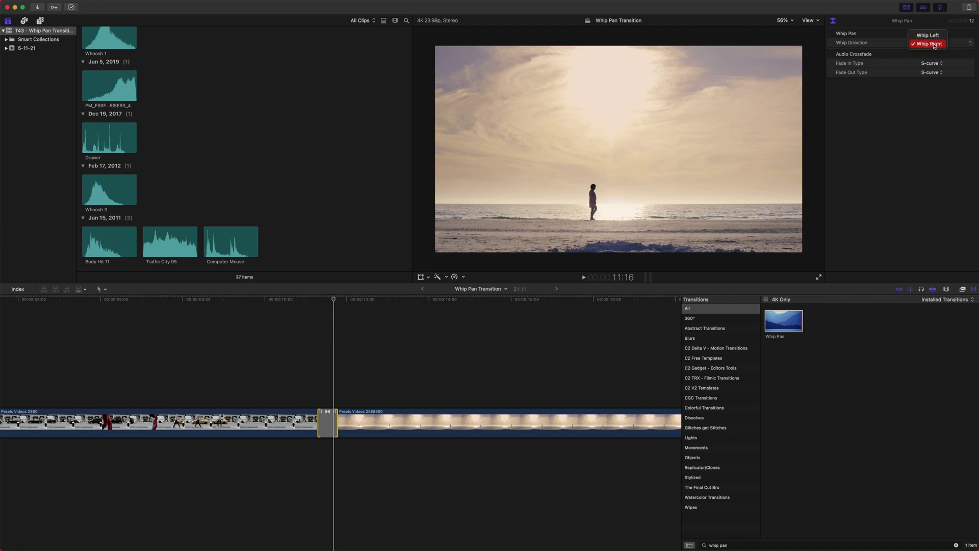
# Close the Whip Direction pop-up, keeping Whip Right
pyautogui.click(939, 35)
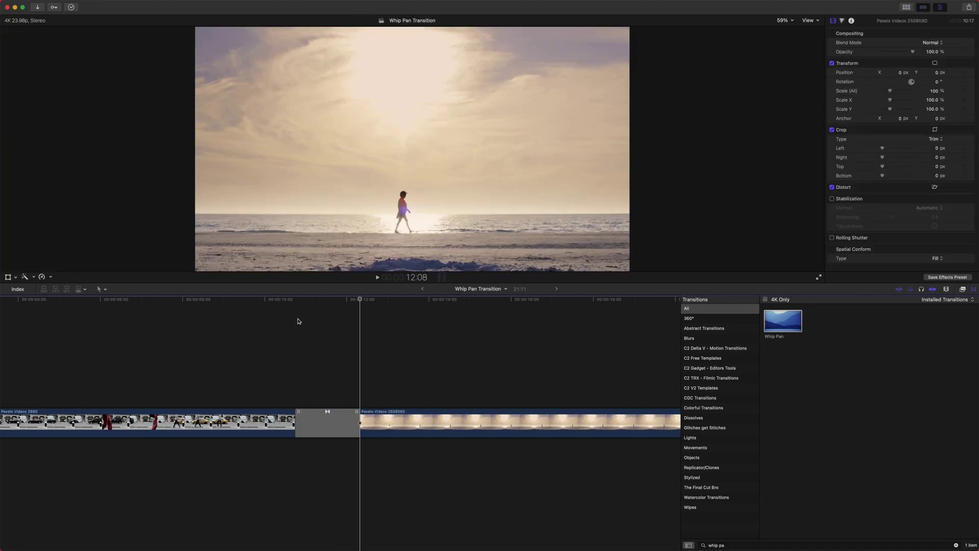